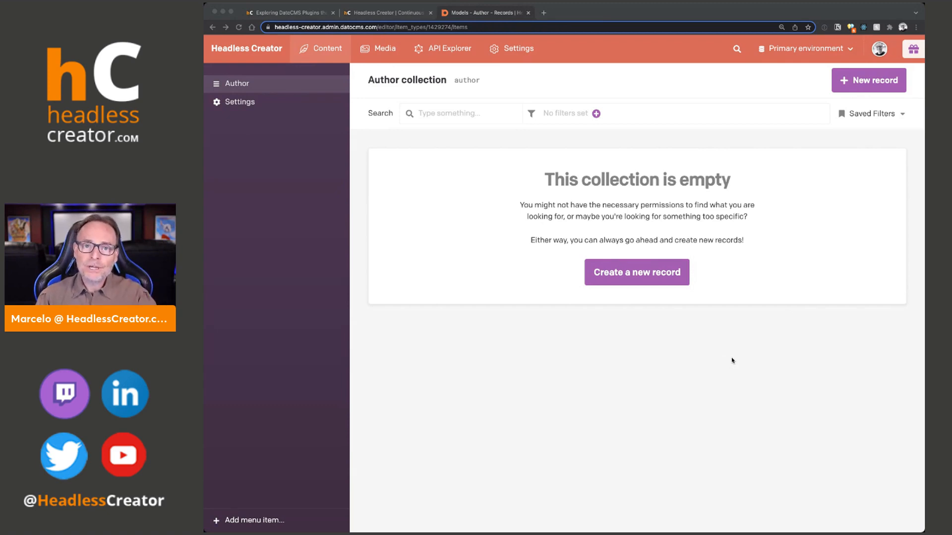
Step: Open the DatoCMS Plugins marketplace from Settings > Plugins
{"action": "left_click", "coordinate": [715, 374]}
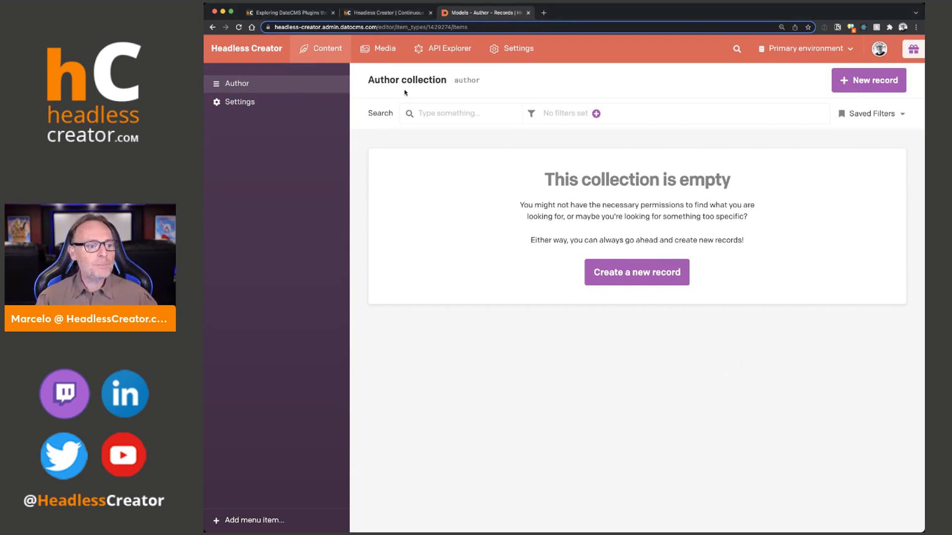
{"action": "left_click", "coordinate": [518, 52]}
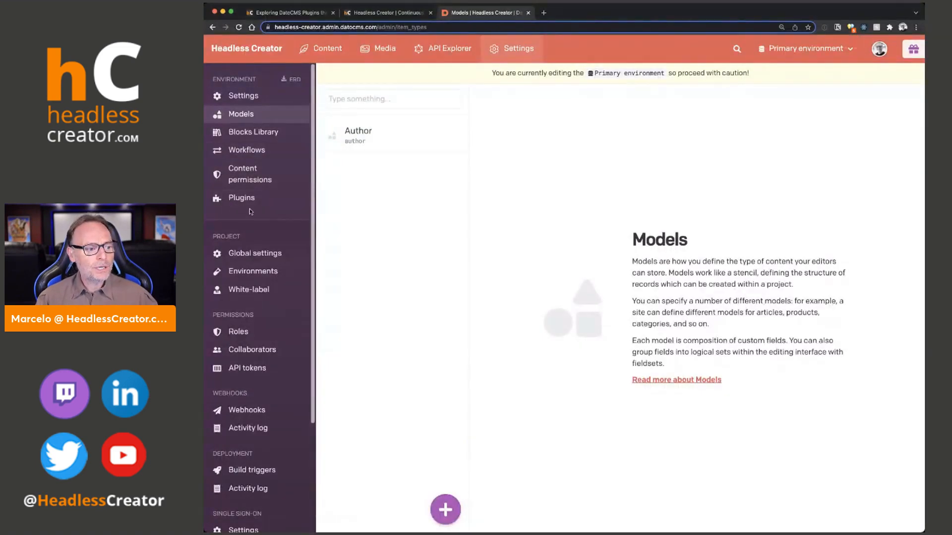
{"action": "left_click", "coordinate": [247, 198]}
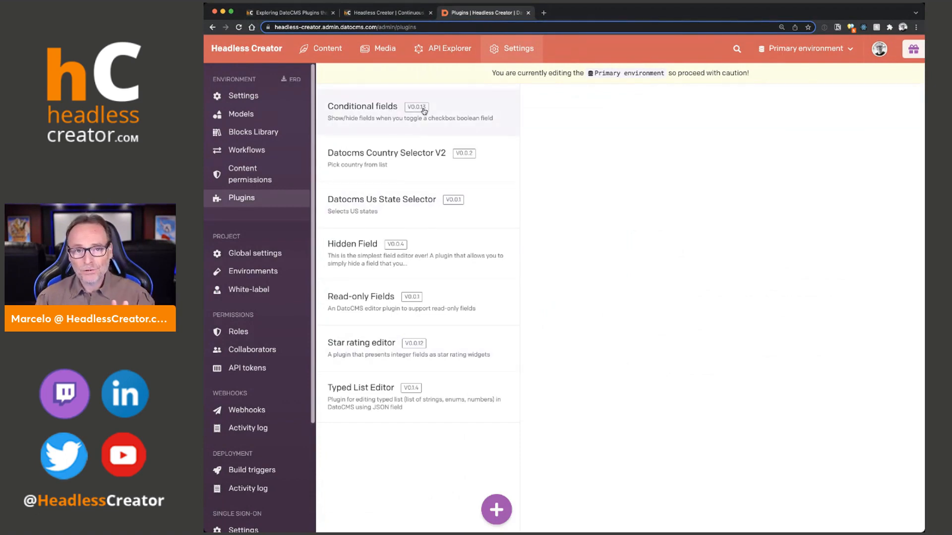
{"action": "left_click", "coordinate": [497, 513]}
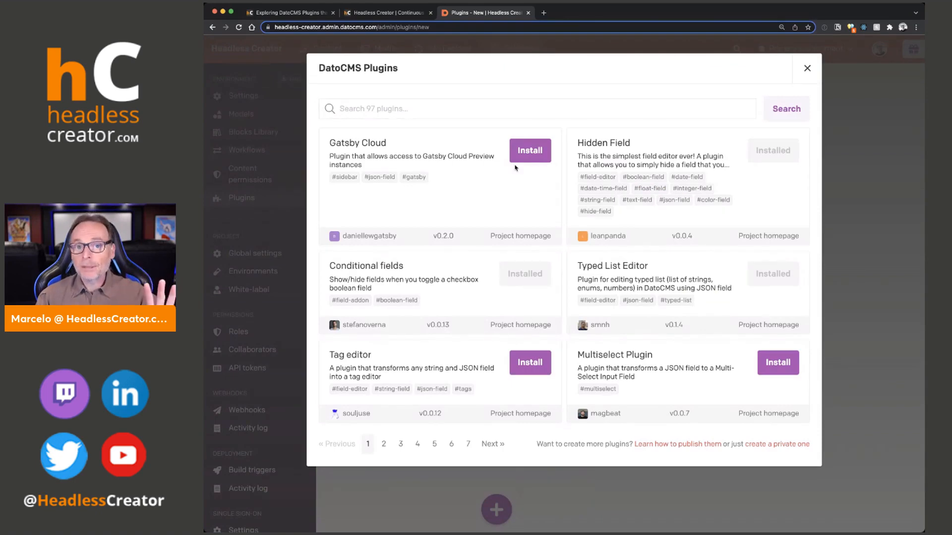
Step: Search the marketplace for 'rating' and open the Sidebar Link Buttons project page
{"action": "left_click", "coordinate": [469, 110]}
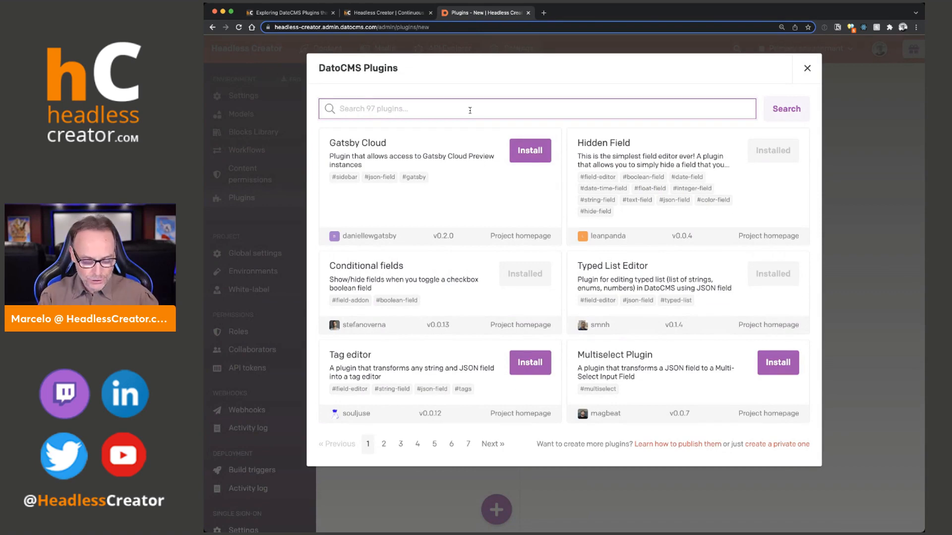
{"action": "type", "text": "rate"}
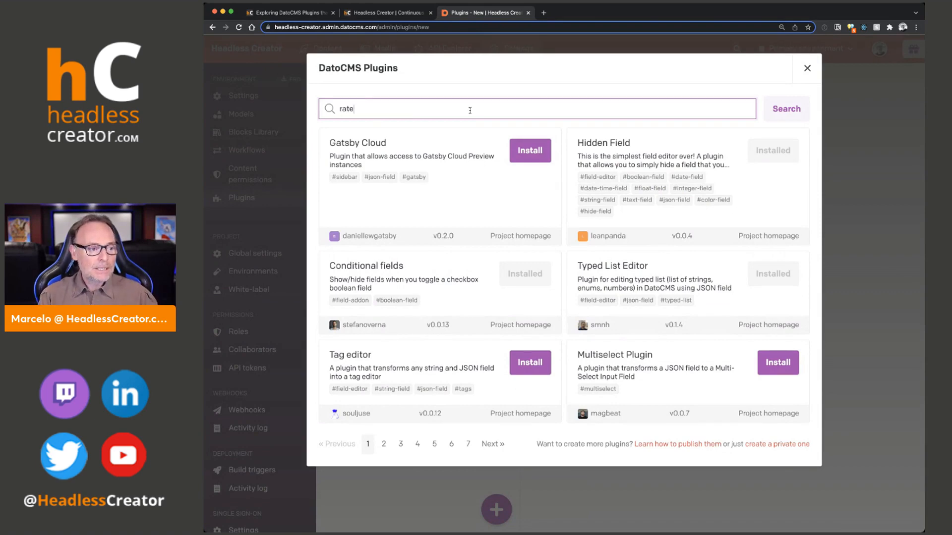
{"action": "key", "text": "BackSpace"}
{"action": "type", "text": "ing"}
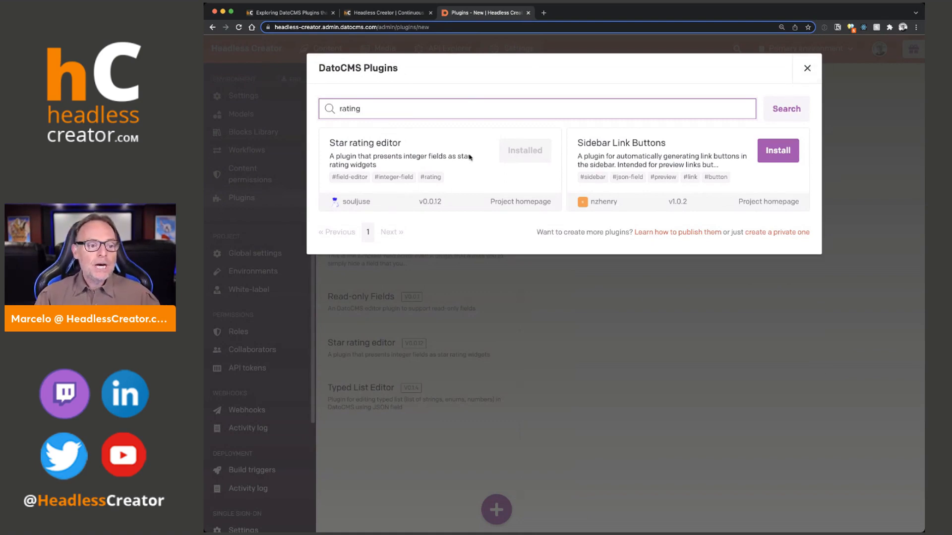
{"action": "left_click", "coordinate": [621, 143]}
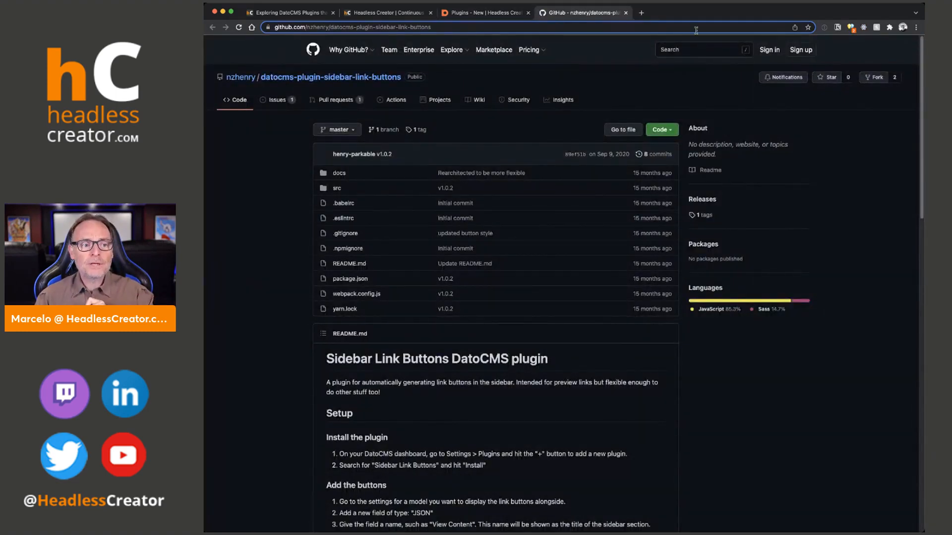
Step: Skim the Sidebar Link Buttons README on GitHub and close that tab
{"action": "scroll", "coordinate": [593, 220], "scroll_direction": "down", "scroll_amount": 10}
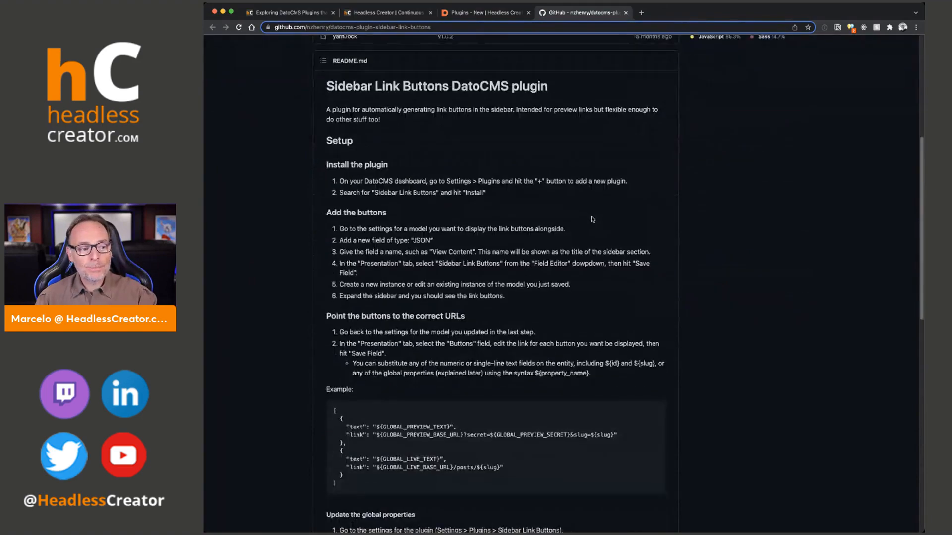
{"action": "scroll", "coordinate": [593, 220], "scroll_direction": "up", "scroll_amount": 5}
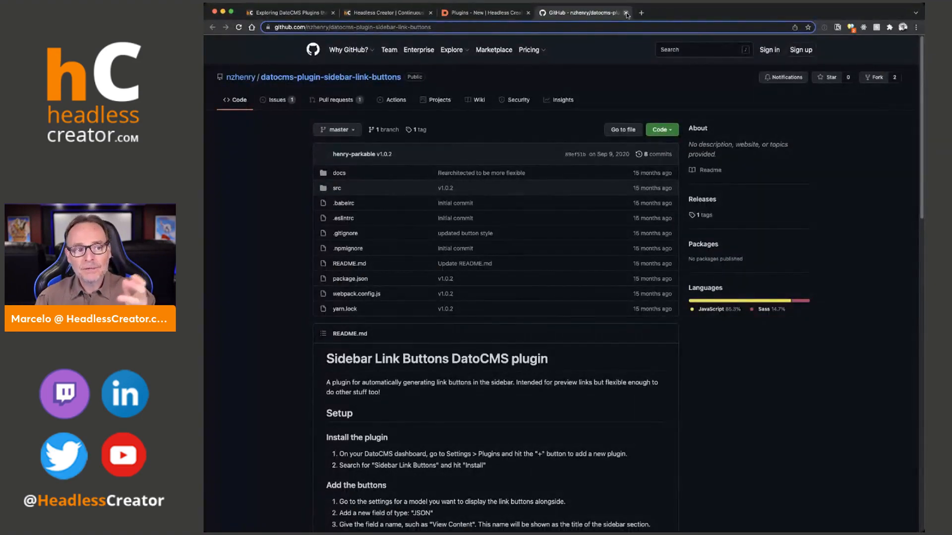
{"action": "left_click", "coordinate": [626, 13]}
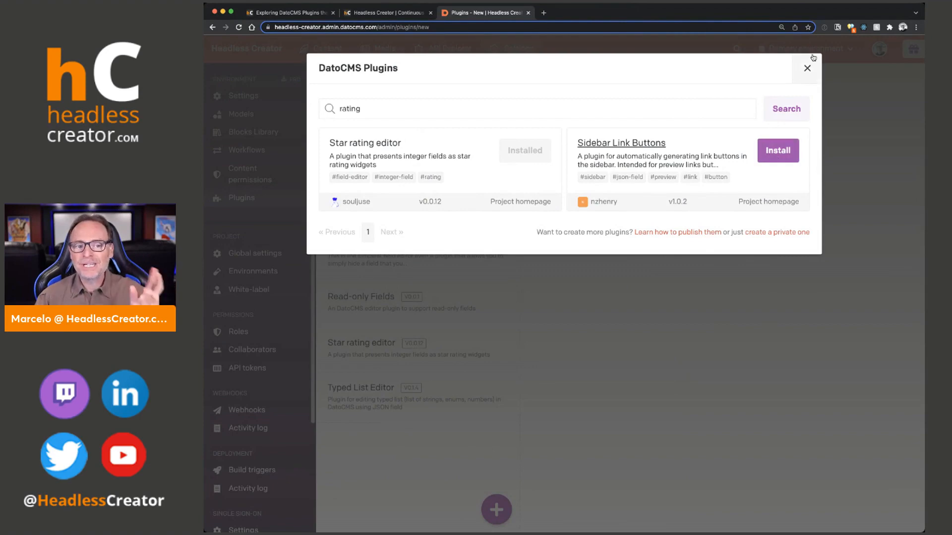
Step: Close the DatoCMS Plugins marketplace dialog
{"action": "left_click", "coordinate": [806, 69]}
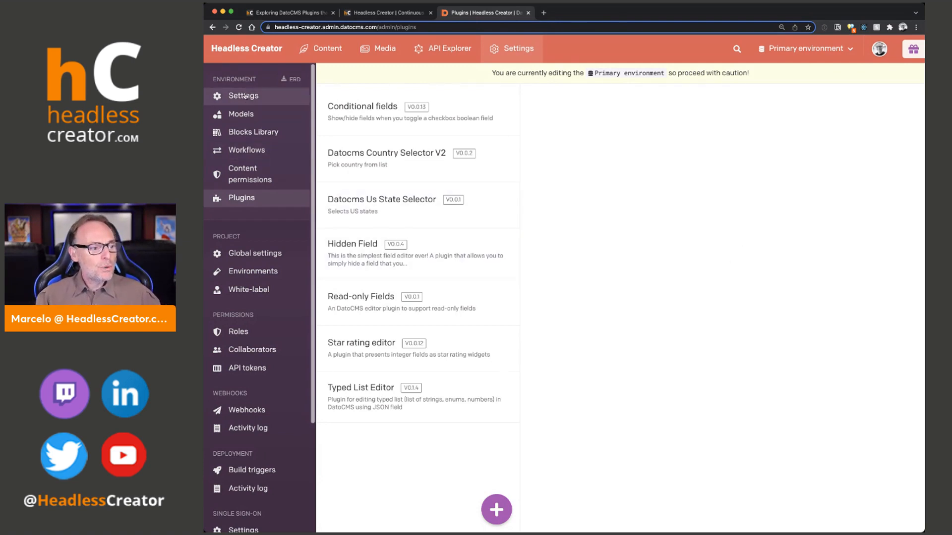
Step: Review the Conditional fields plugin details, then open the Author model's field list
{"action": "left_click", "coordinate": [253, 114]}
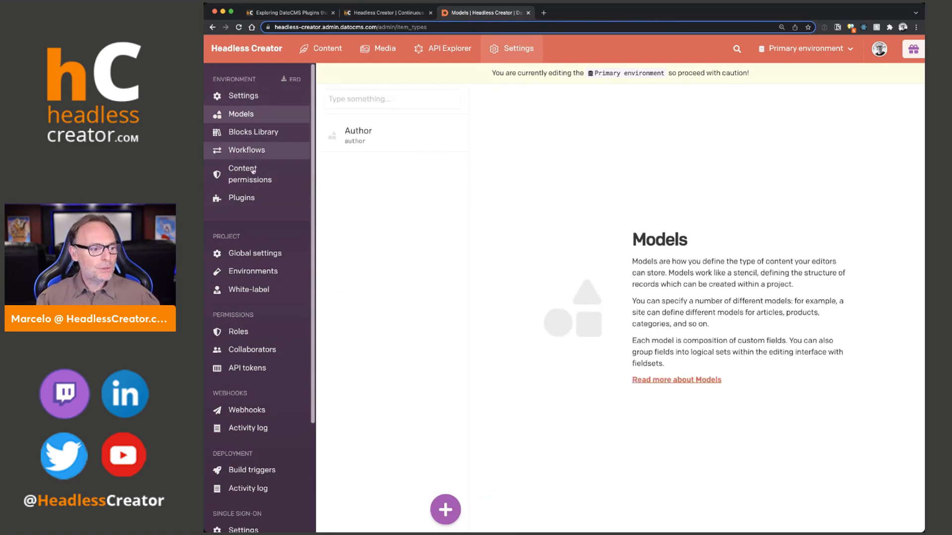
{"action": "left_click", "coordinate": [242, 198]}
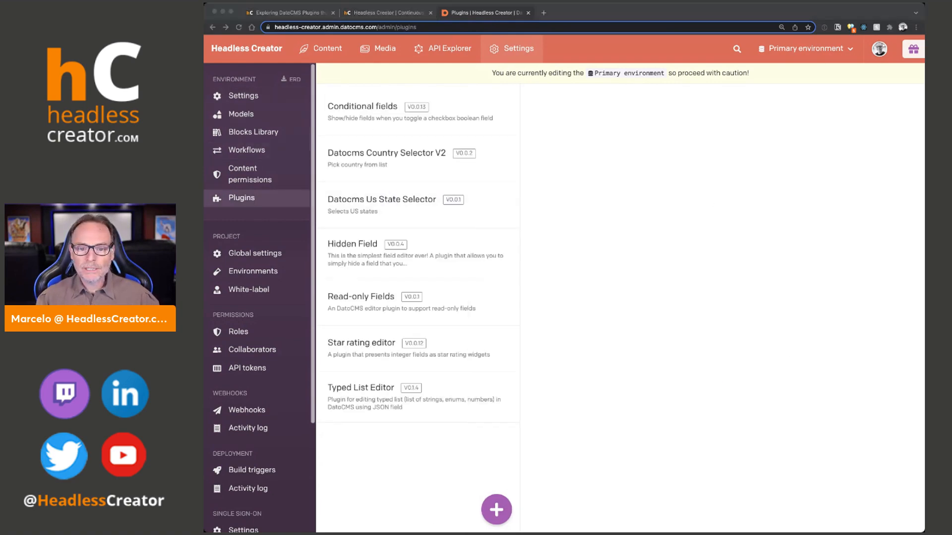
{"action": "left_click", "coordinate": [369, 111]}
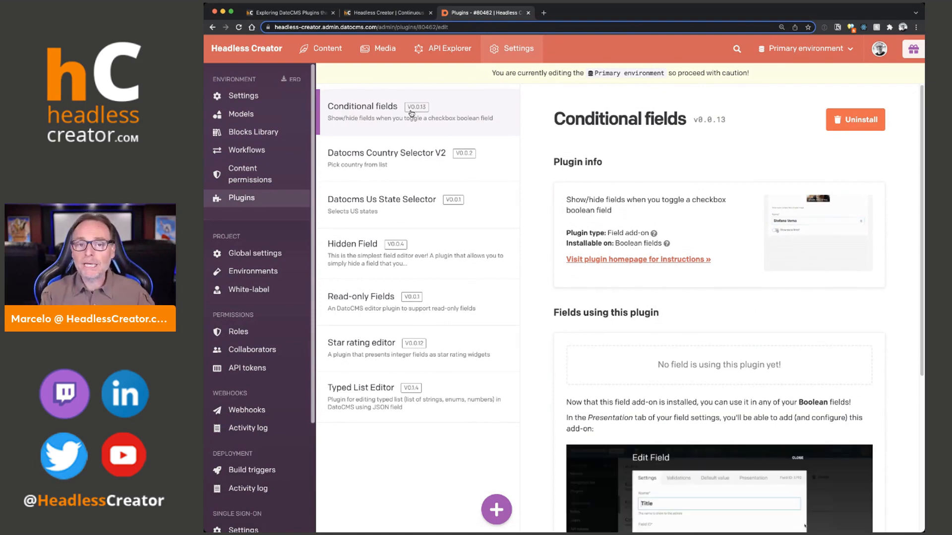
{"action": "left_click", "coordinate": [266, 117]}
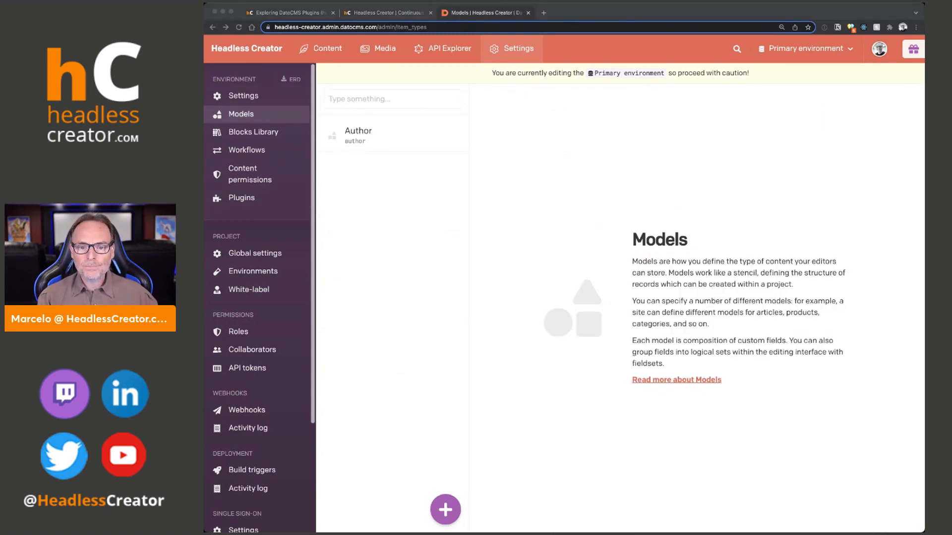
{"action": "left_click", "coordinate": [366, 141]}
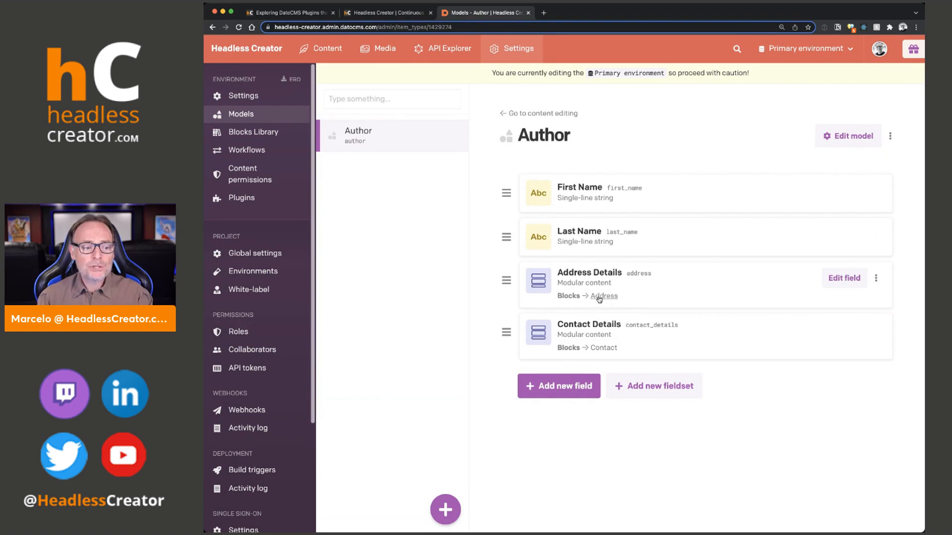
Step: Inspect the Address and Contact blocks' fields, then go to the empty Author collection
{"action": "left_click", "coordinate": [274, 133]}
{"action": "left_click", "coordinate": [379, 133]}
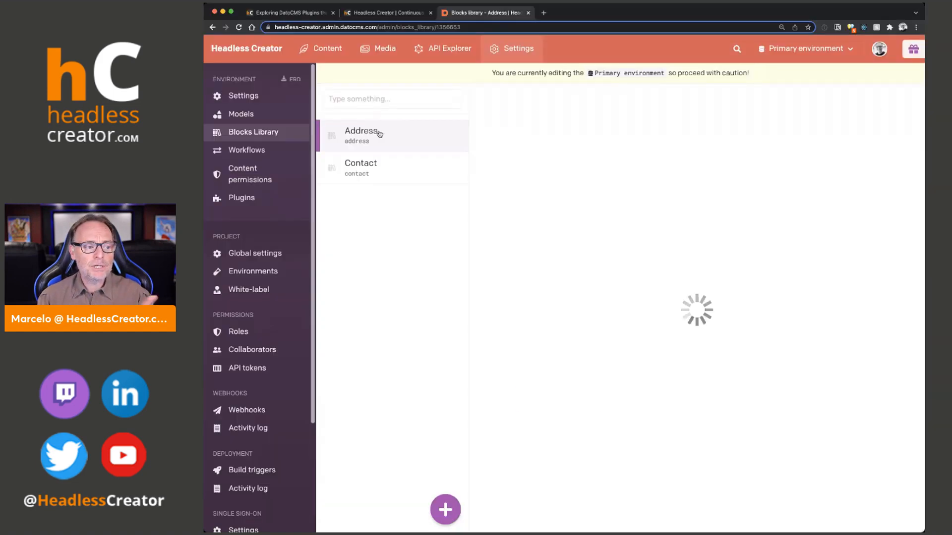
{"action": "left_click", "coordinate": [381, 161]}
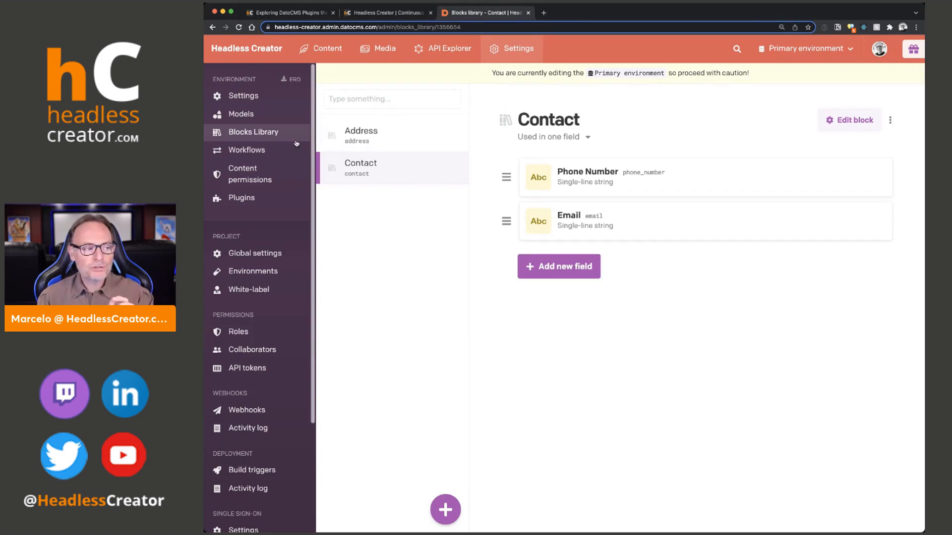
{"action": "left_click", "coordinate": [272, 115]}
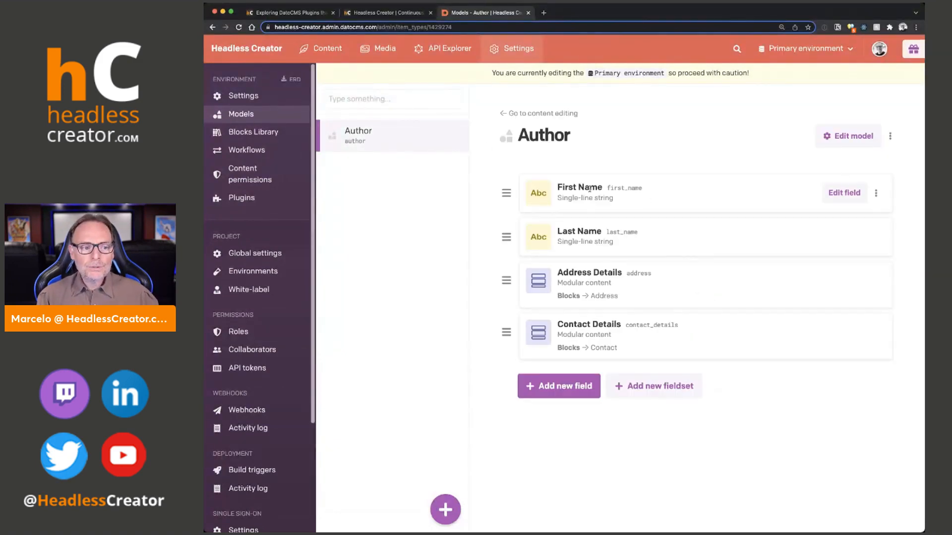
{"action": "left_click", "coordinate": [323, 50]}
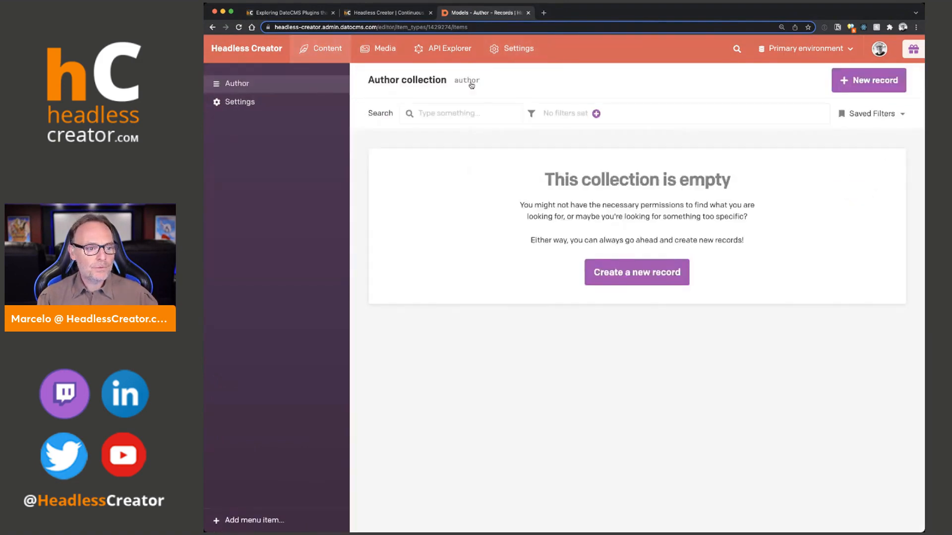
Step: Create and save a new Author record with the author's first and last name
{"action": "left_click", "coordinate": [618, 280]}
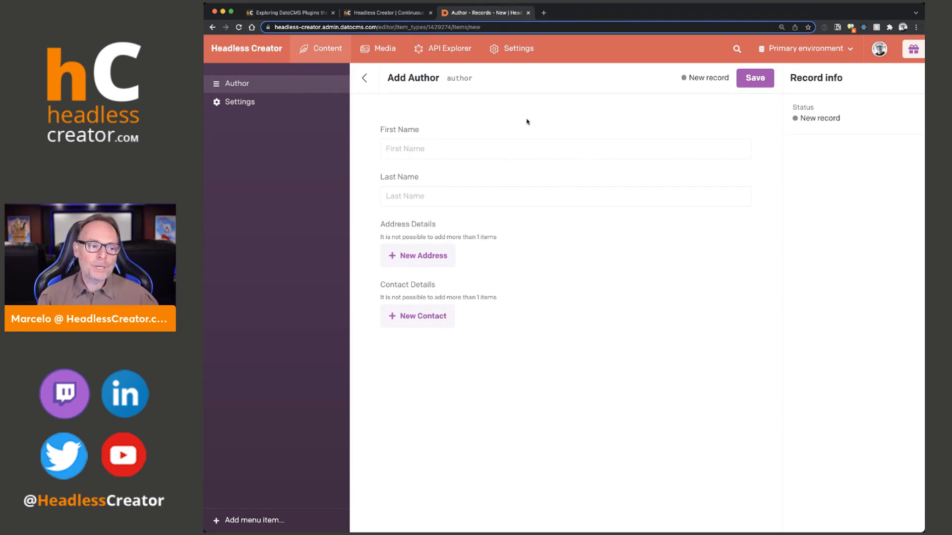
{"action": "left_click", "coordinate": [440, 146]}
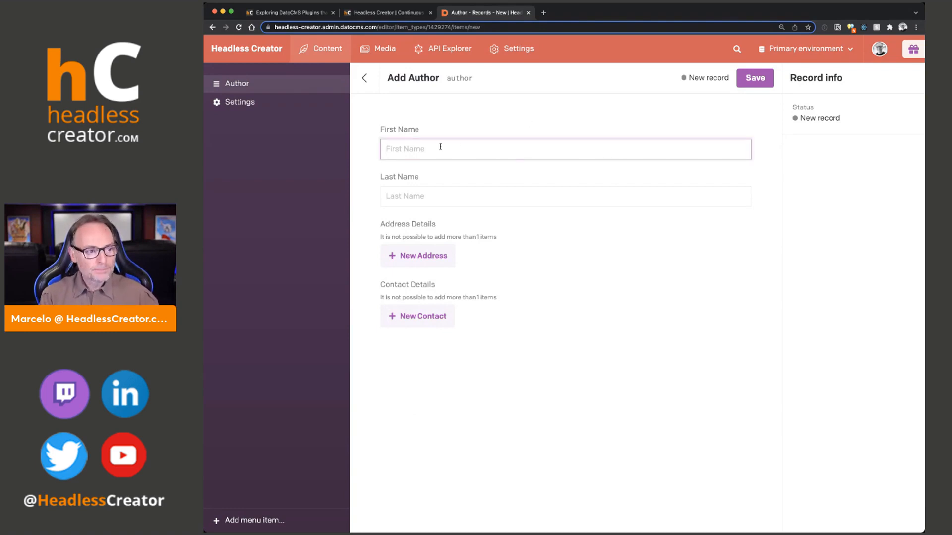
{"action": "type", "text": "Marcelo"}
{"action": "key", "text": "Tab"}
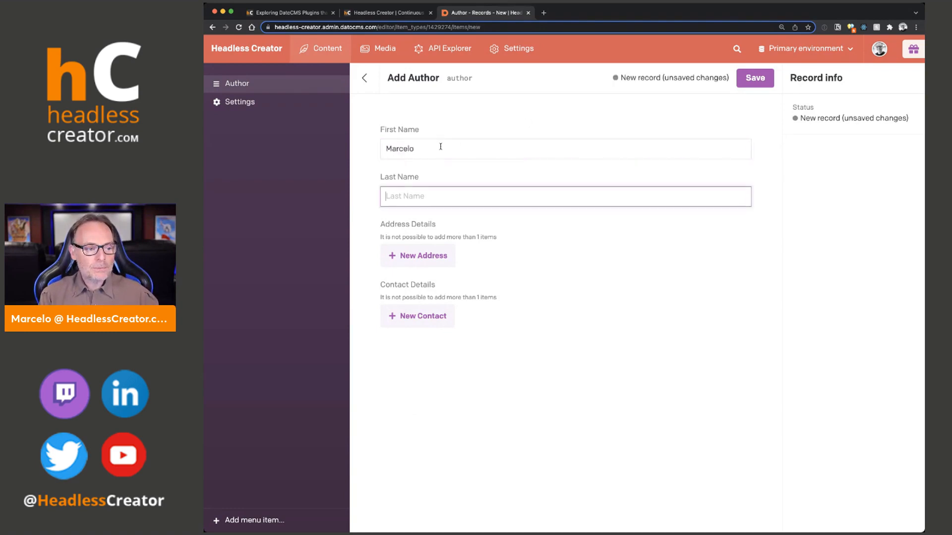
{"action": "type", "text": "Lewin"}
{"action": "left_click", "coordinate": [757, 80]}
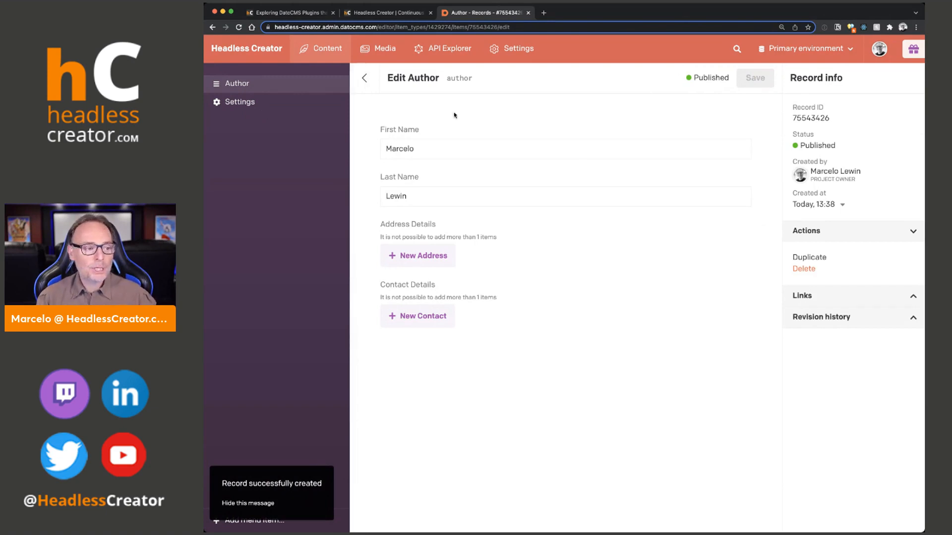
{"action": "left_click", "coordinate": [457, 48]}
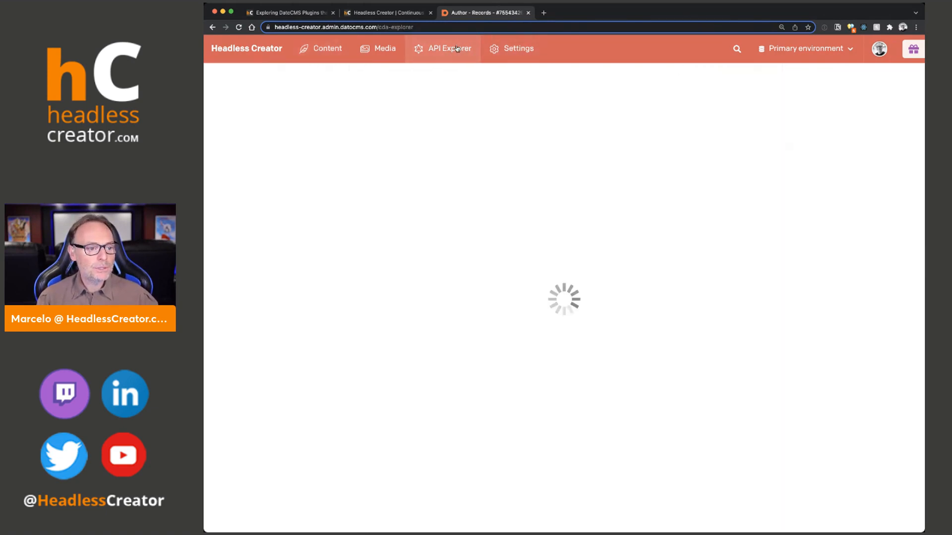
Step: Return to the Author model's settings and begin adding a new field
{"action": "left_click", "coordinate": [514, 50]}
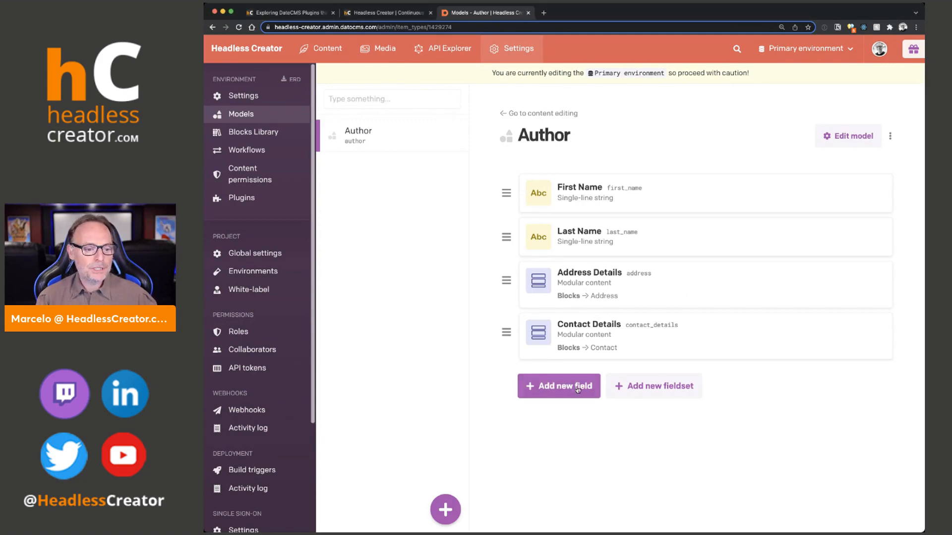
{"action": "left_click", "coordinate": [559, 385]}
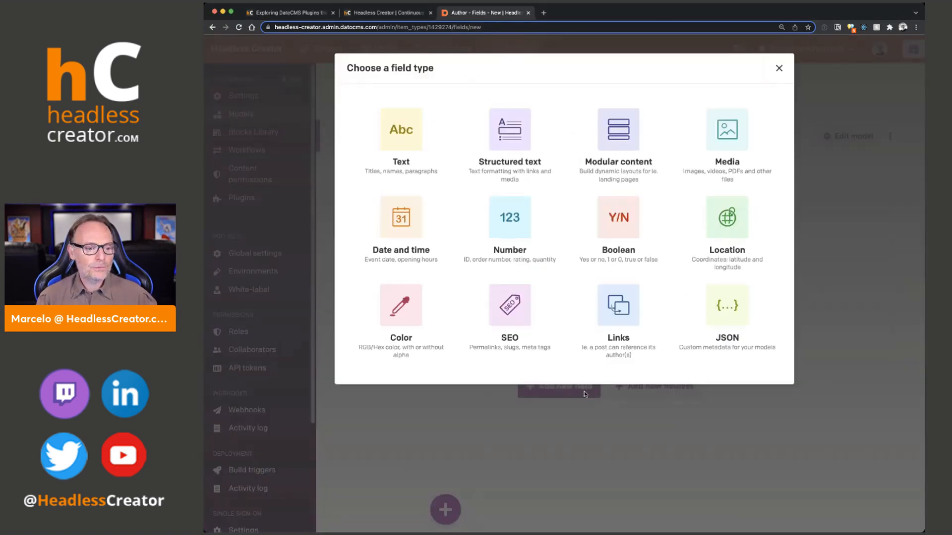
Step: Create the Show Author Details Boolean with a Conditional fields add-on toggling address,contact_details
{"action": "left_click", "coordinate": [625, 230]}
{"action": "type", "text": "Show Author Details"}
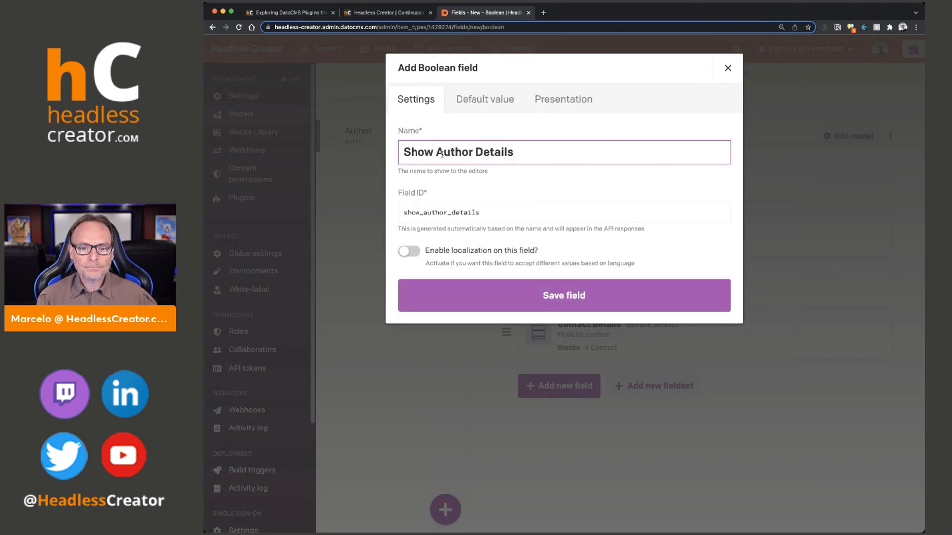
{"action": "left_click", "coordinate": [570, 101]}
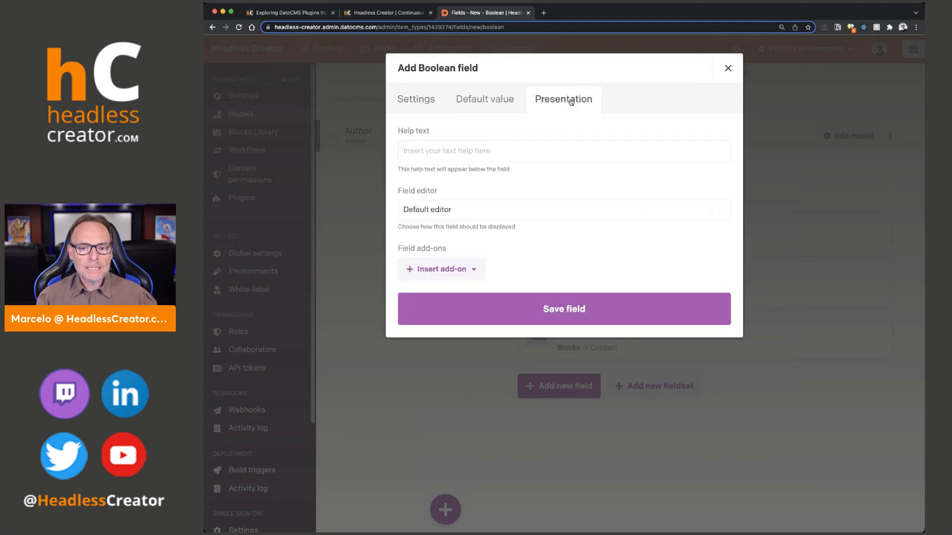
{"action": "left_click", "coordinate": [441, 269]}
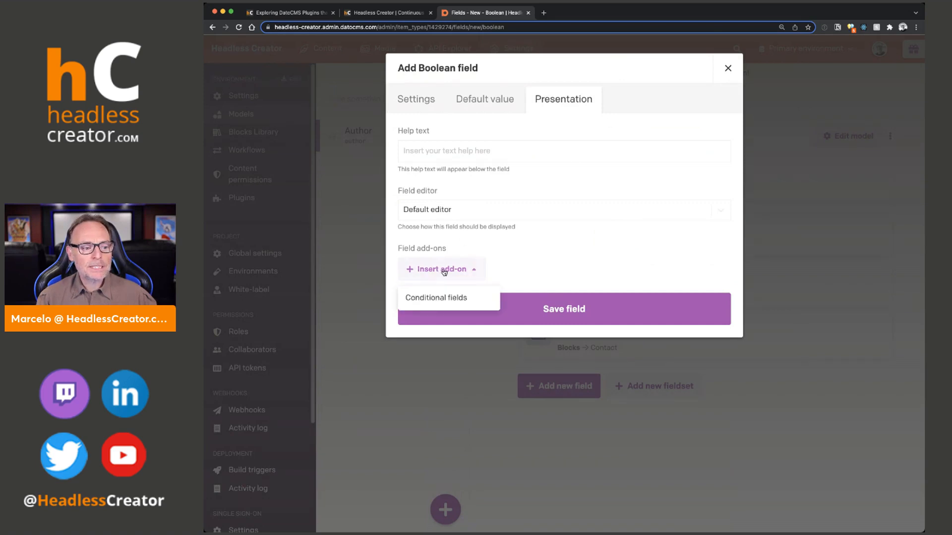
{"action": "left_click", "coordinate": [452, 302]}
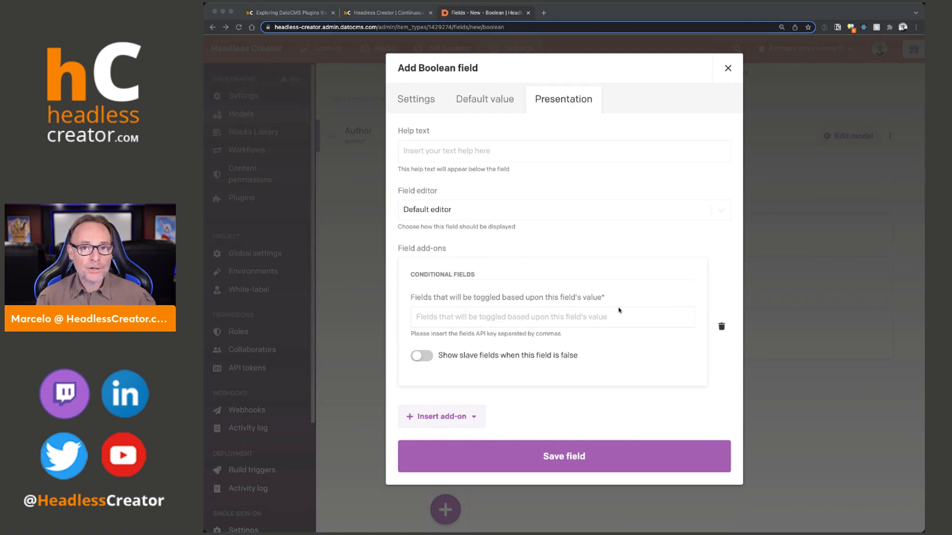
{"action": "left_click", "coordinate": [487, 314]}
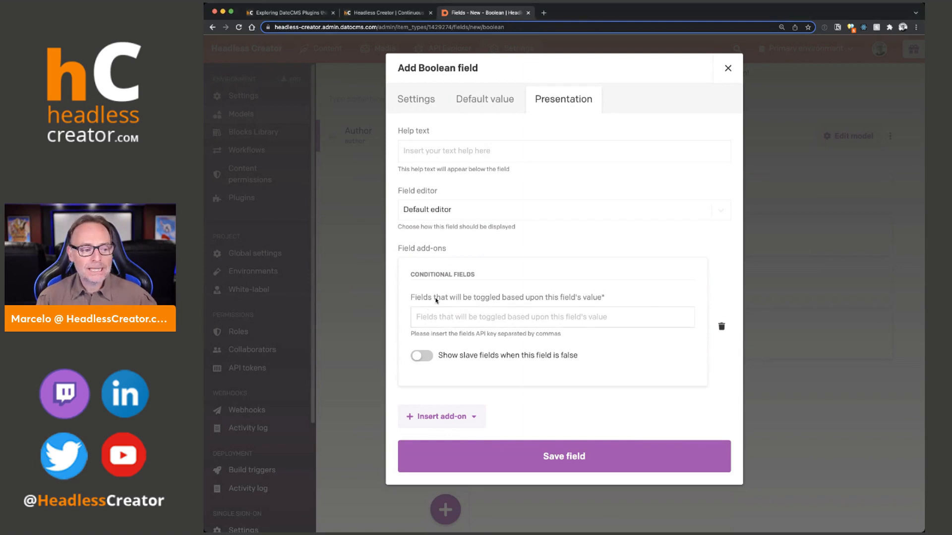
{"action": "left_click", "coordinate": [455, 320]}
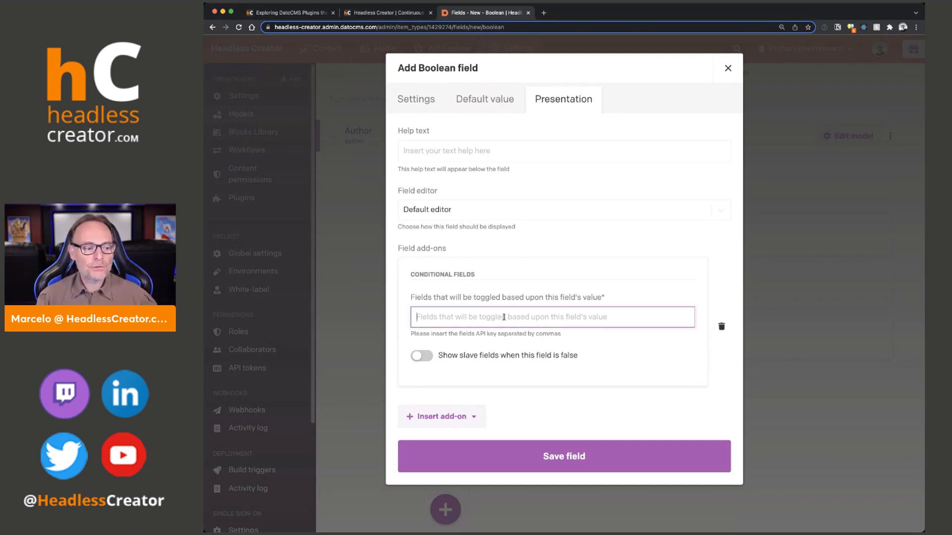
{"action": "type", "text": "address,contact_details"}
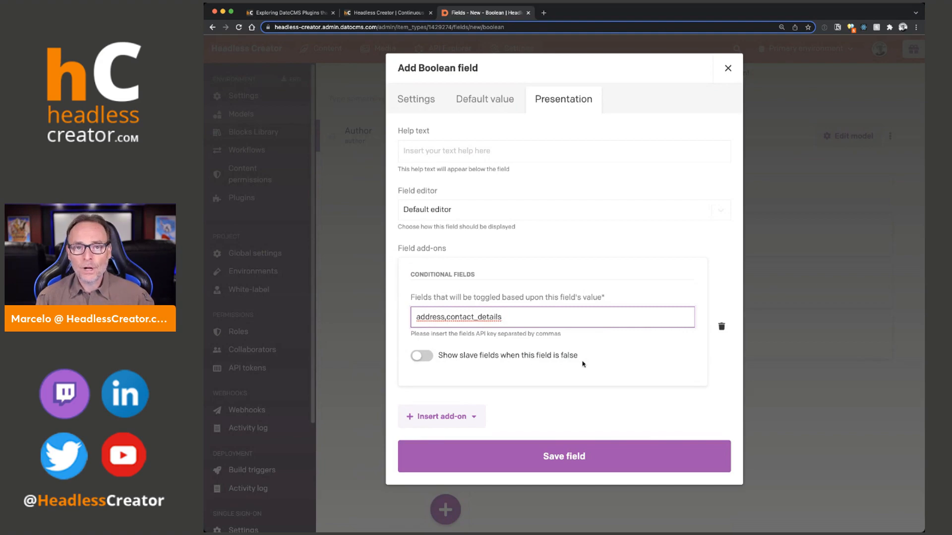
{"action": "left_click", "coordinate": [568, 460]}
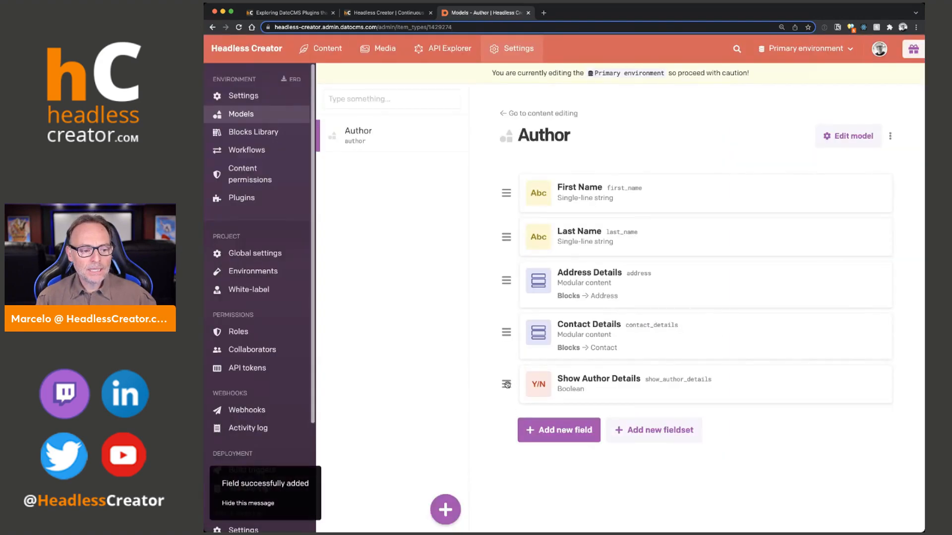
Step: Move Show Author Details above Address Details and check the Address and Contact Details settings
{"action": "left_click_drag", "start_coordinate": [506, 384], "coordinate": [610, 287]}
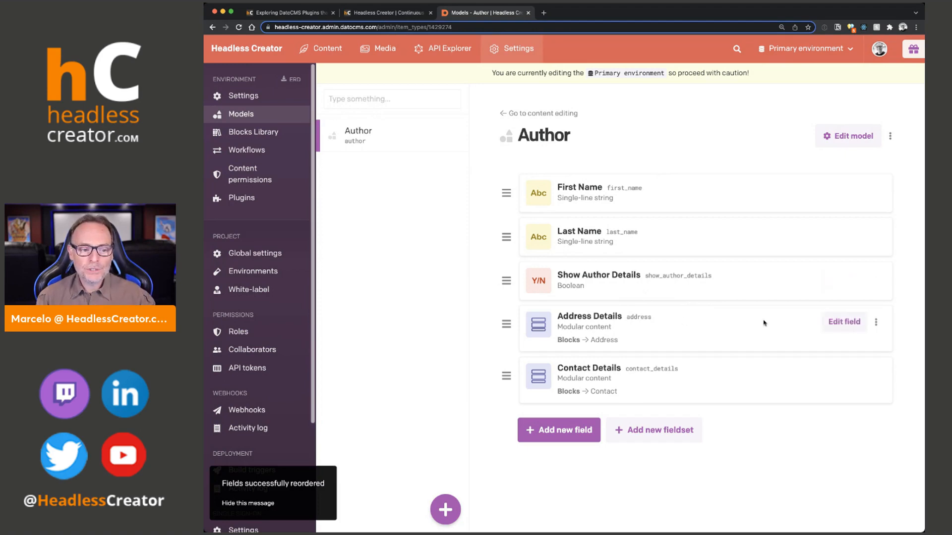
{"action": "left_click", "coordinate": [843, 321]}
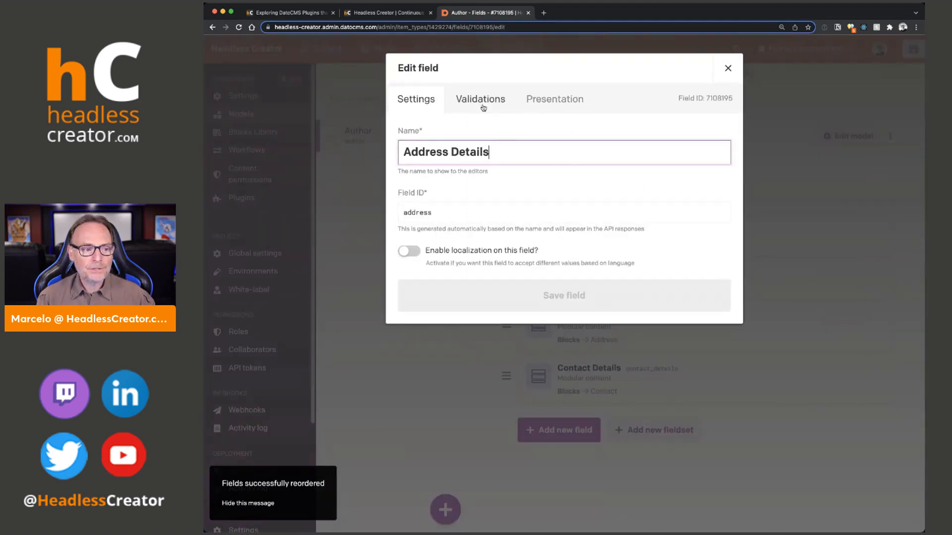
{"action": "left_click", "coordinate": [727, 67]}
{"action": "left_click", "coordinate": [837, 378]}
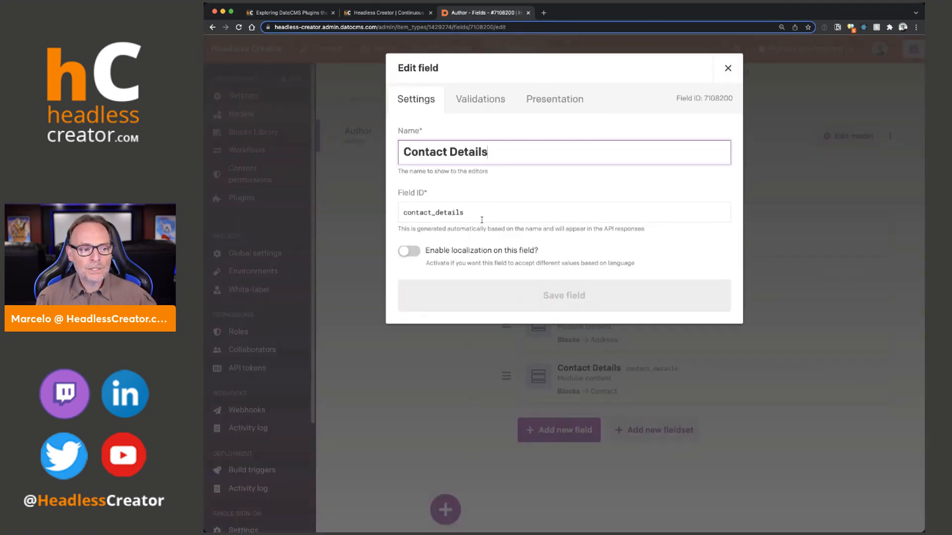
{"action": "left_click", "coordinate": [728, 68]}
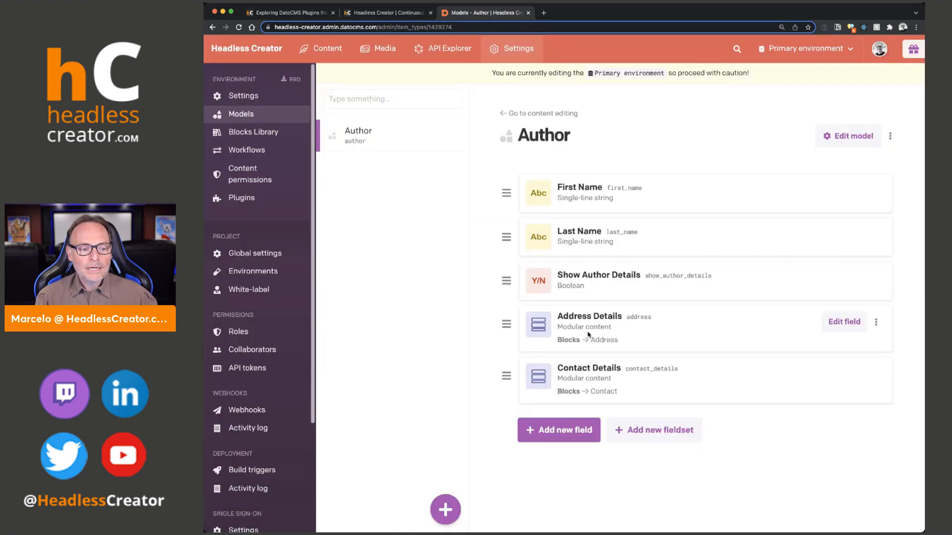
{"action": "left_click", "coordinate": [825, 329]}
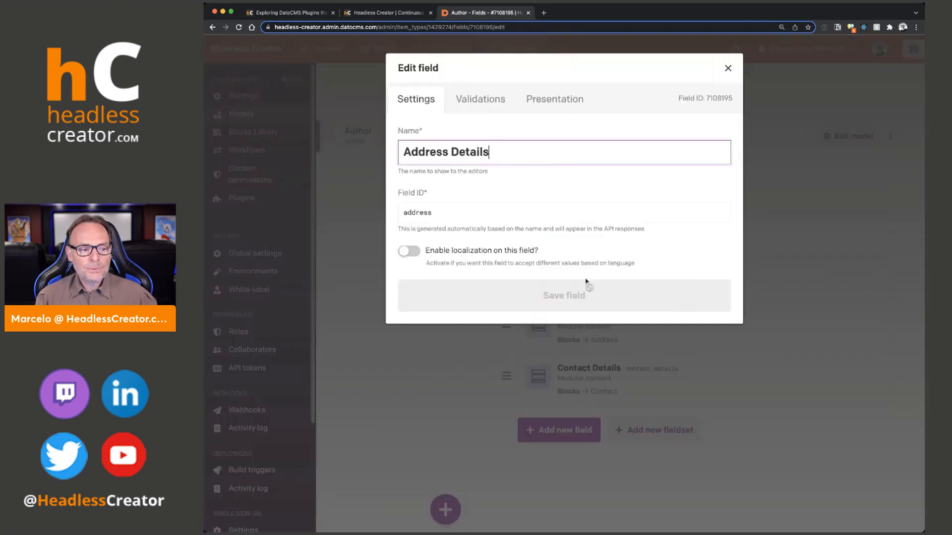
{"action": "left_click", "coordinate": [727, 68]}
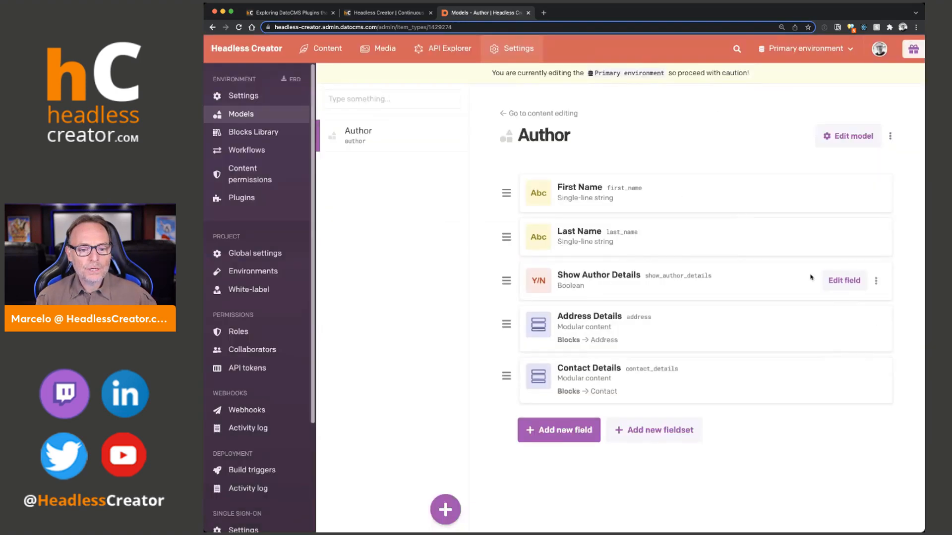
{"action": "left_click", "coordinate": [836, 282]}
{"action": "left_click", "coordinate": [569, 99]}
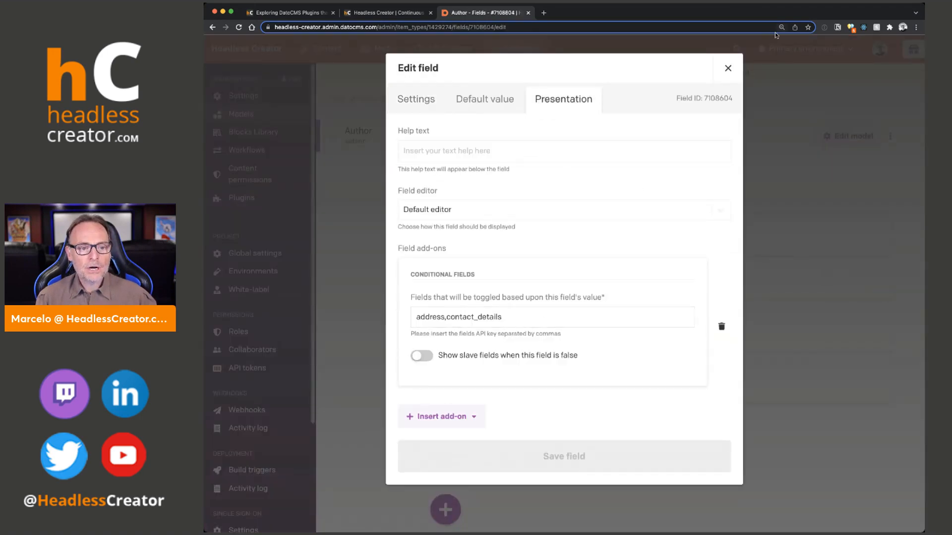
{"action": "left_click", "coordinate": [413, 320]}
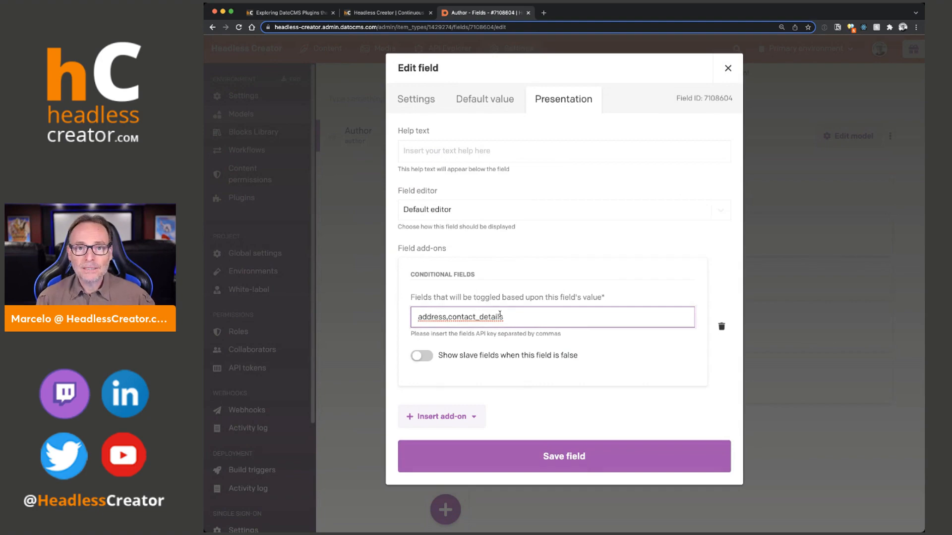
{"action": "key", "text": "BackSpace"}
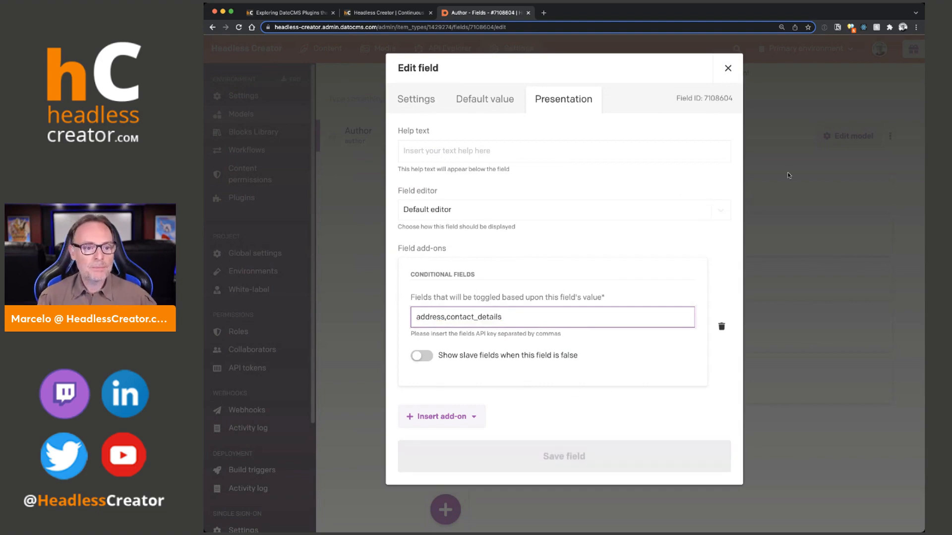
{"action": "left_click", "coordinate": [726, 69]}
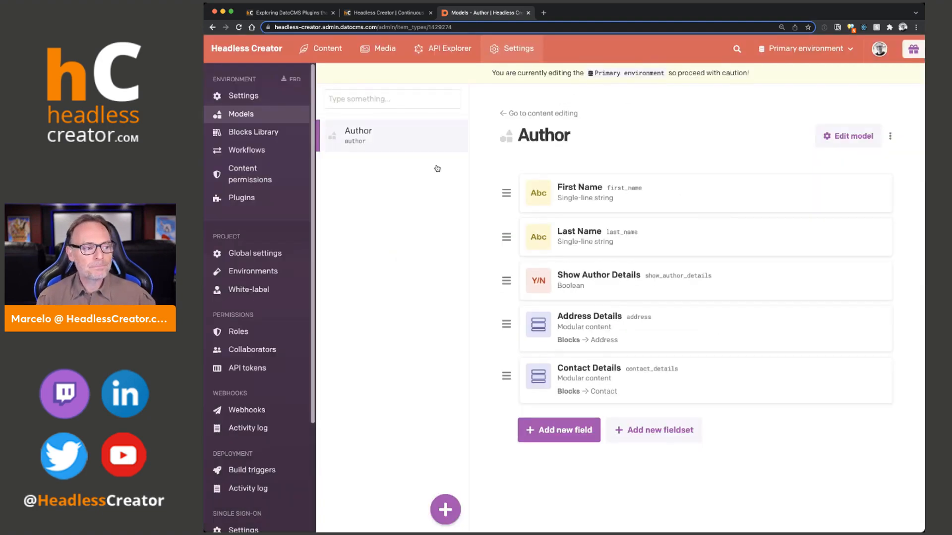
{"action": "left_click", "coordinate": [323, 52]}
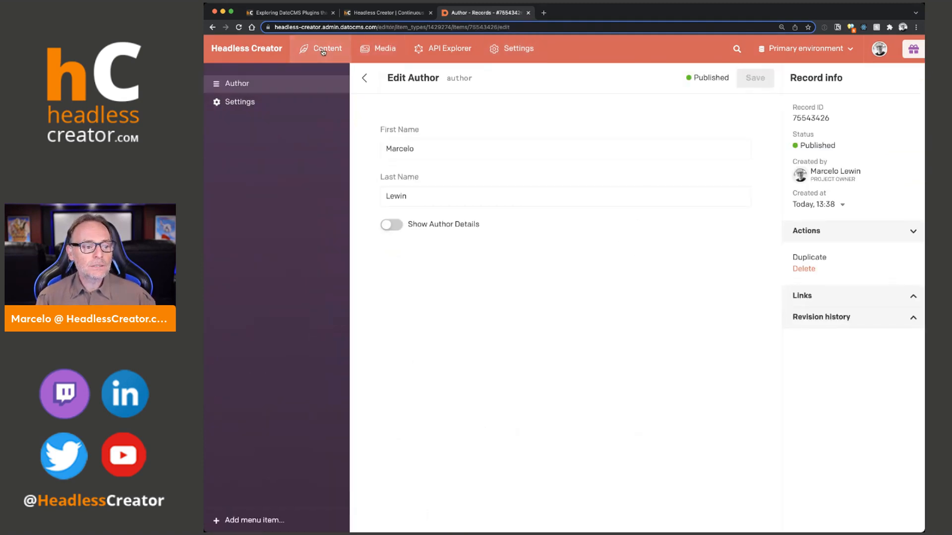
Step: Start a new Author record and toggle Show Author Details on, off, then on again
{"action": "left_click", "coordinate": [365, 78]}
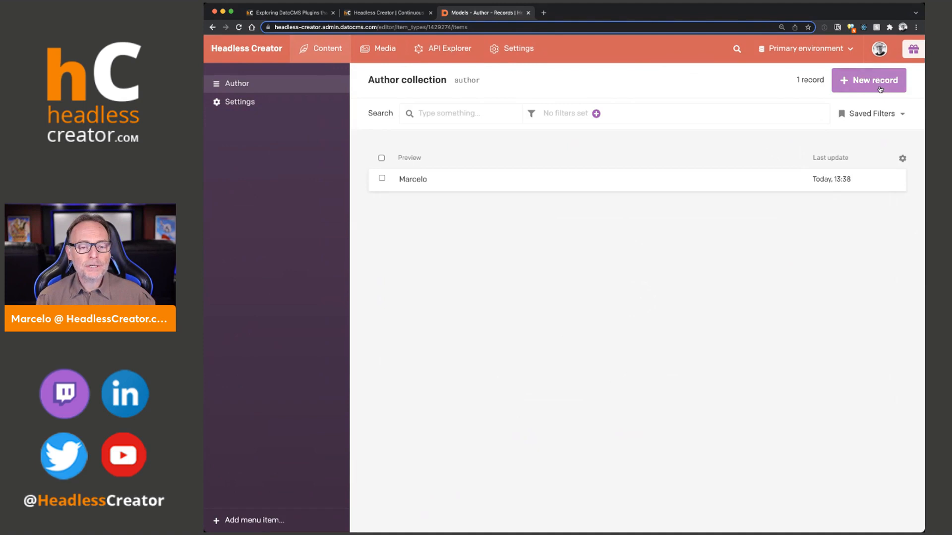
{"action": "left_click", "coordinate": [880, 90]}
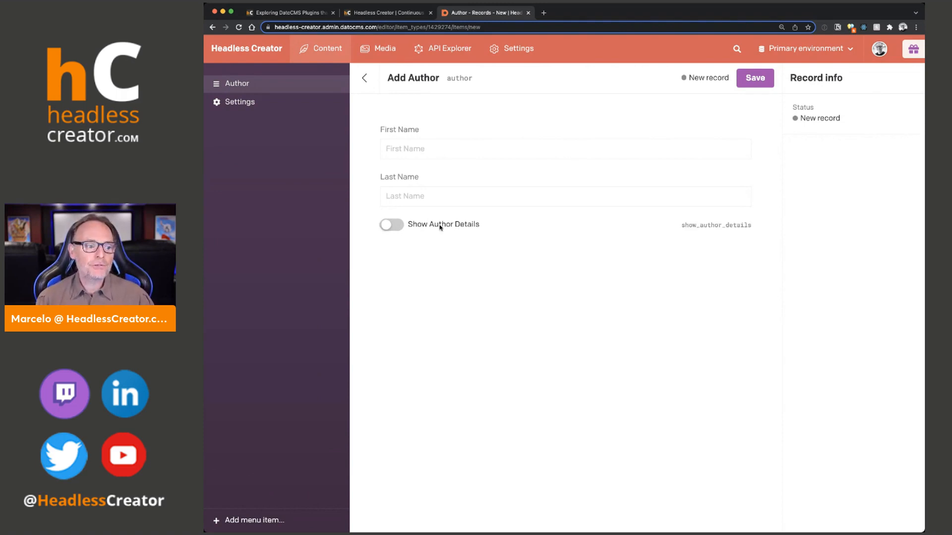
{"action": "left_click", "coordinate": [394, 226]}
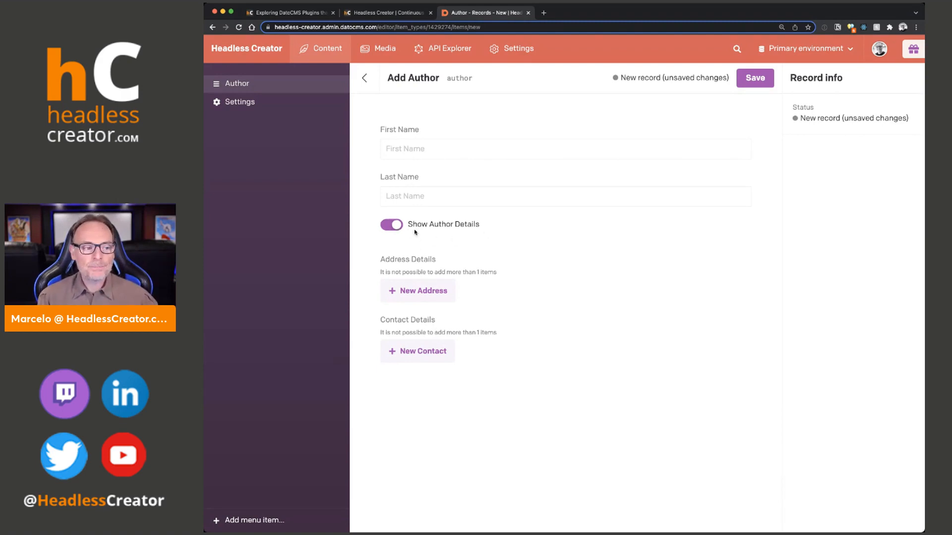
{"action": "left_click", "coordinate": [399, 226]}
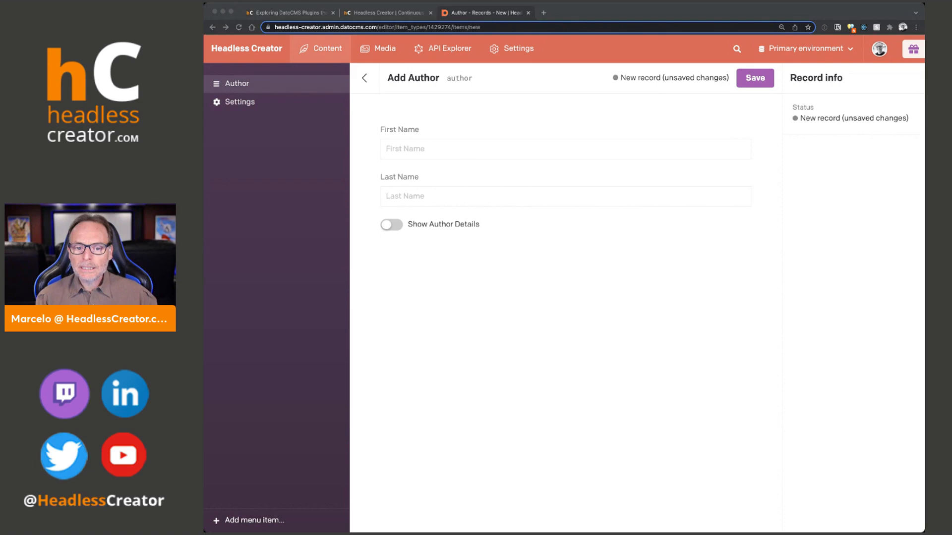
{"action": "left_click", "coordinate": [623, 245]}
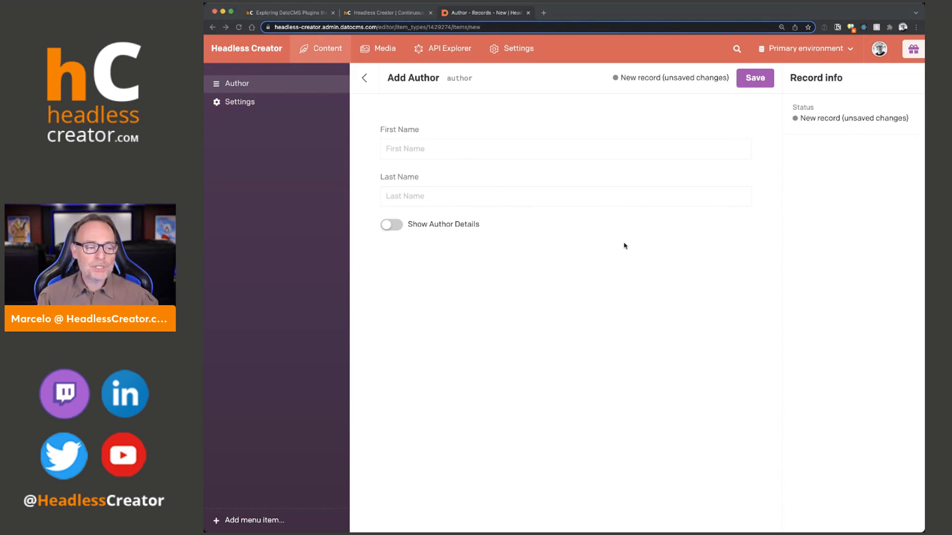
{"action": "left_click", "coordinate": [396, 226]}
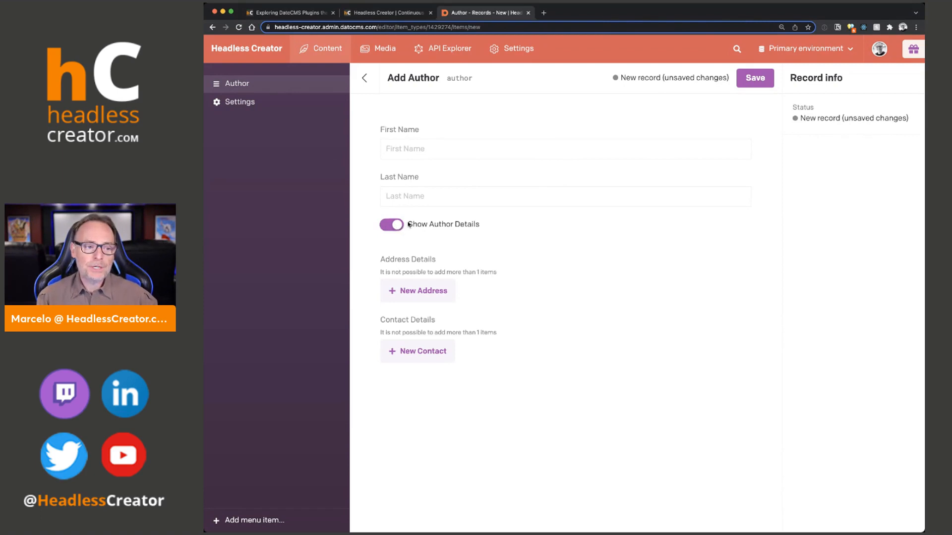
Step: Discard the draft Author and make Show Author Details reveal its dependent fields when false
{"action": "left_click", "coordinate": [494, 51]}
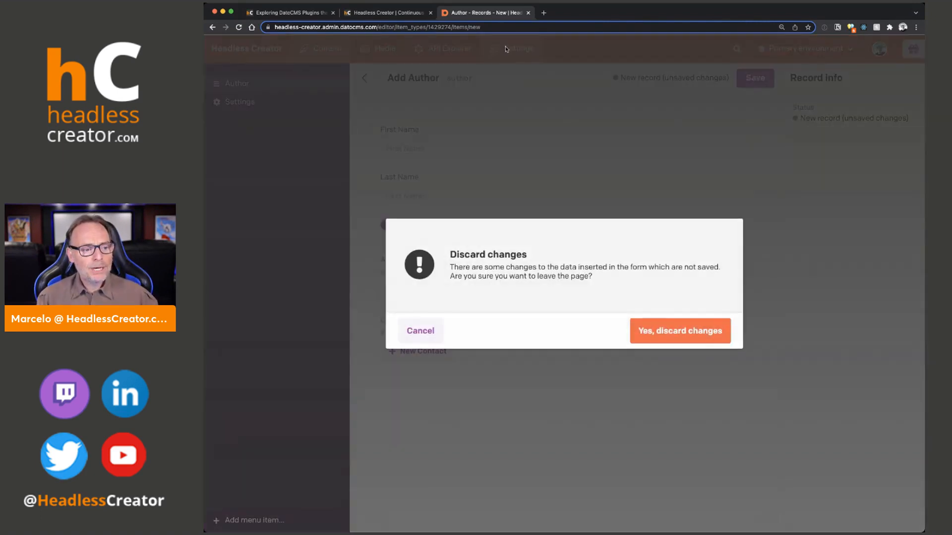
{"action": "left_click", "coordinate": [693, 321]}
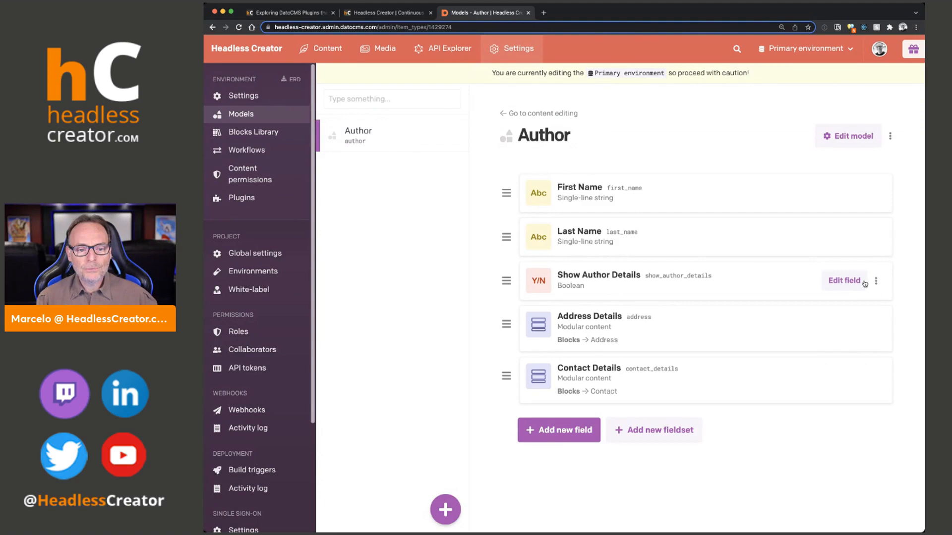
{"action": "left_click", "coordinate": [846, 280]}
{"action": "left_click", "coordinate": [573, 105]}
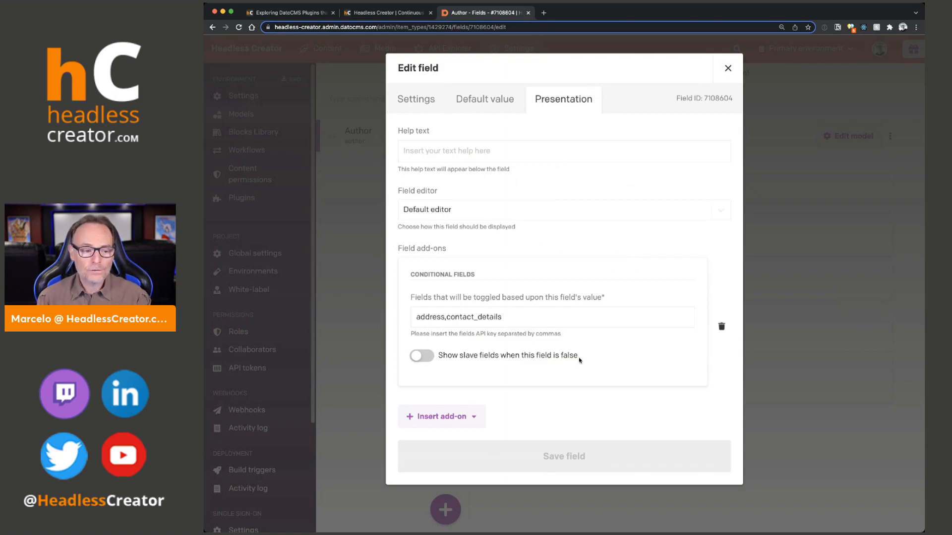
{"action": "left_click", "coordinate": [412, 355]}
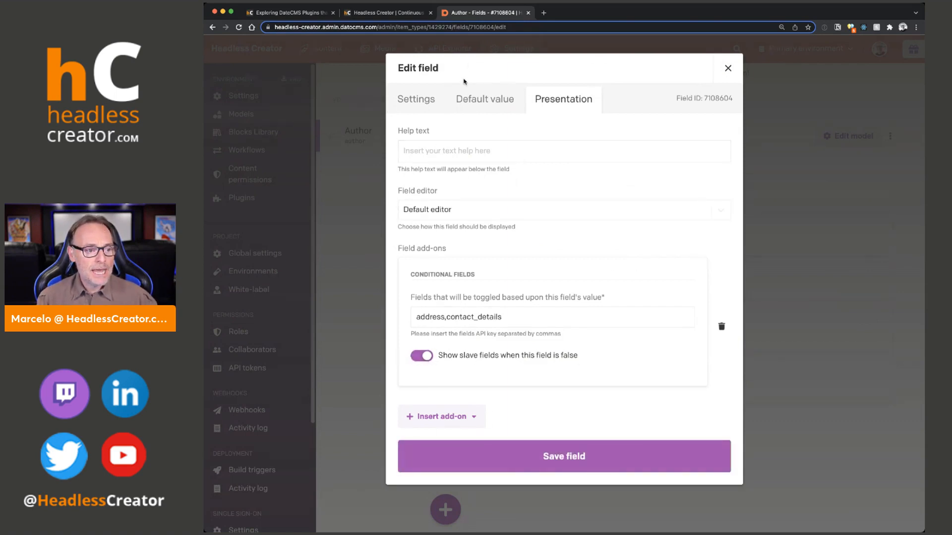
Step: Rename the boolean field to 'Hide Author Details' and save it
{"action": "left_click", "coordinate": [430, 100]}
{"action": "double_click", "coordinate": [425, 151]}
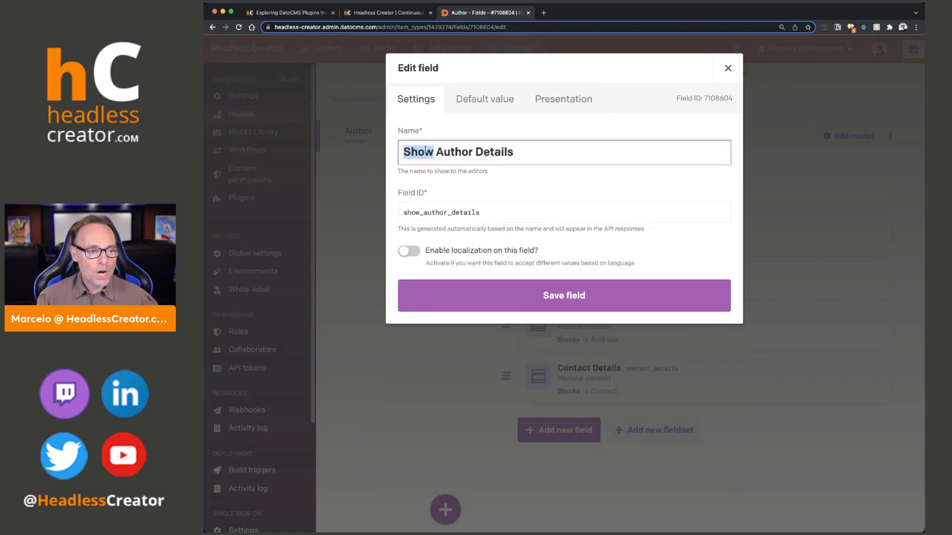
{"action": "type", "text": "Hide"}
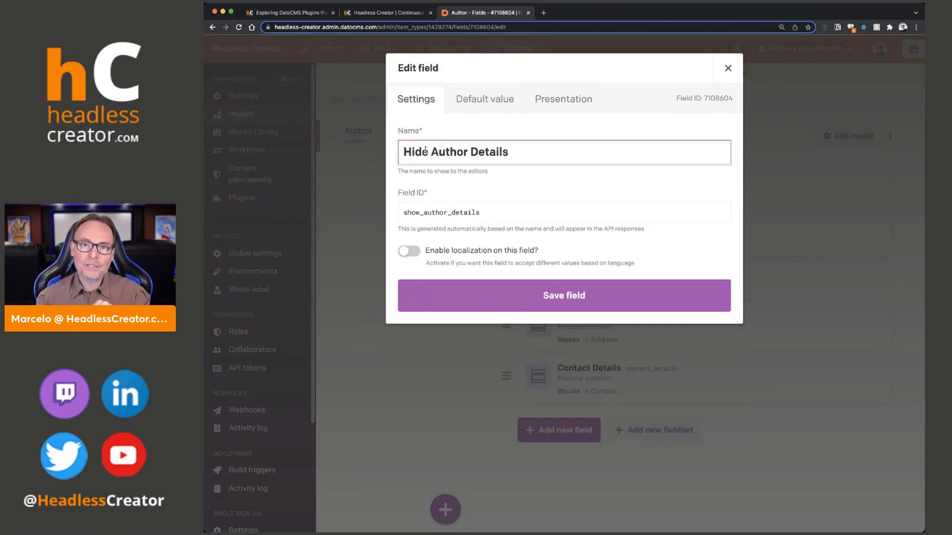
{"action": "left_click", "coordinate": [577, 295]}
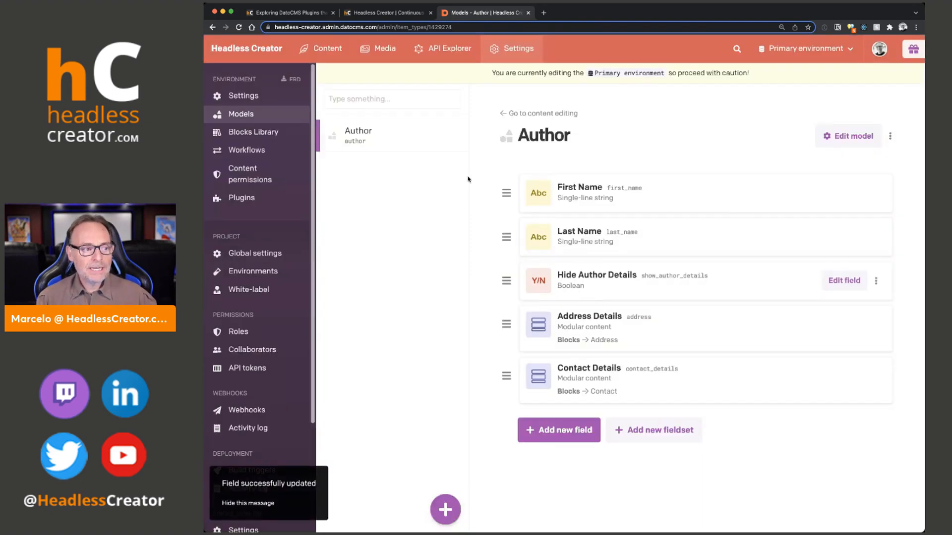
Step: Switch on Hide Author Details in a new Author record, discard it, and view the plugins list
{"action": "left_click", "coordinate": [323, 49]}
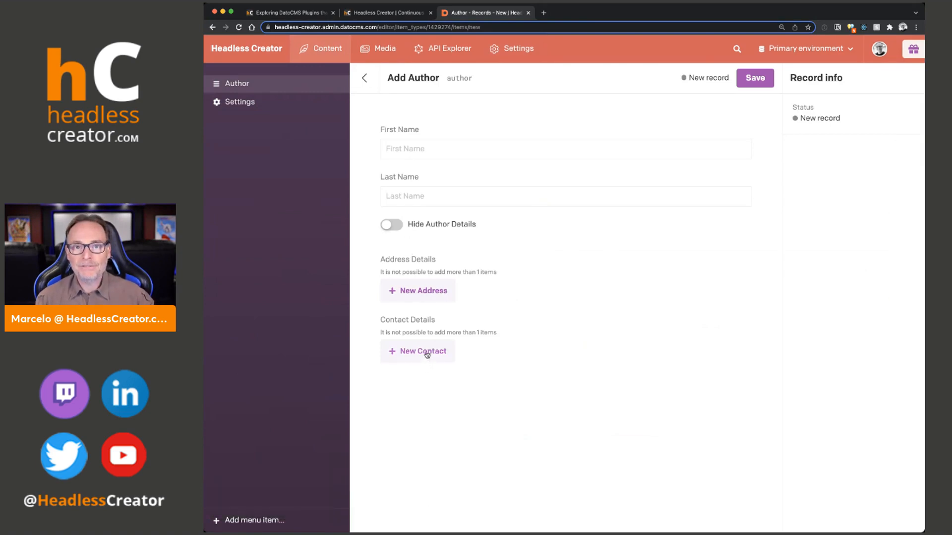
{"action": "left_click", "coordinate": [392, 225]}
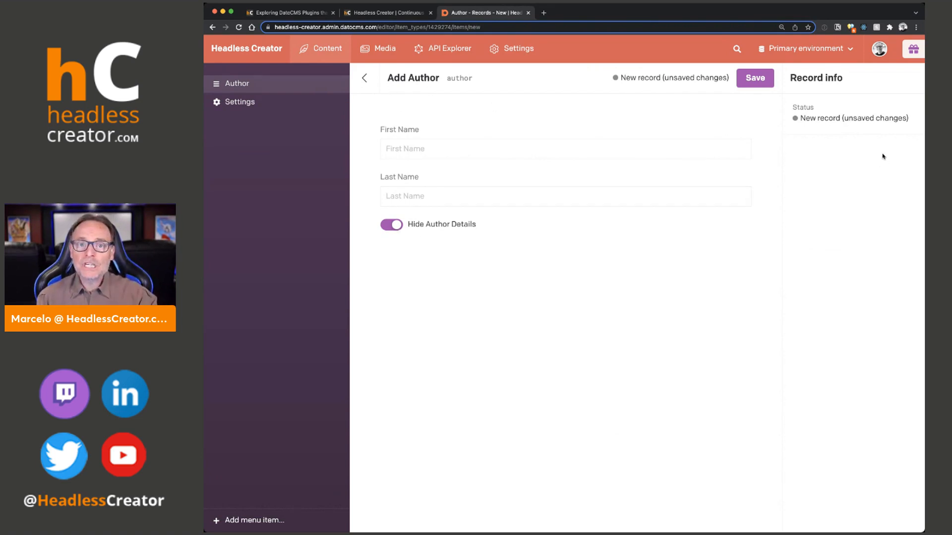
{"action": "left_click", "coordinate": [516, 48]}
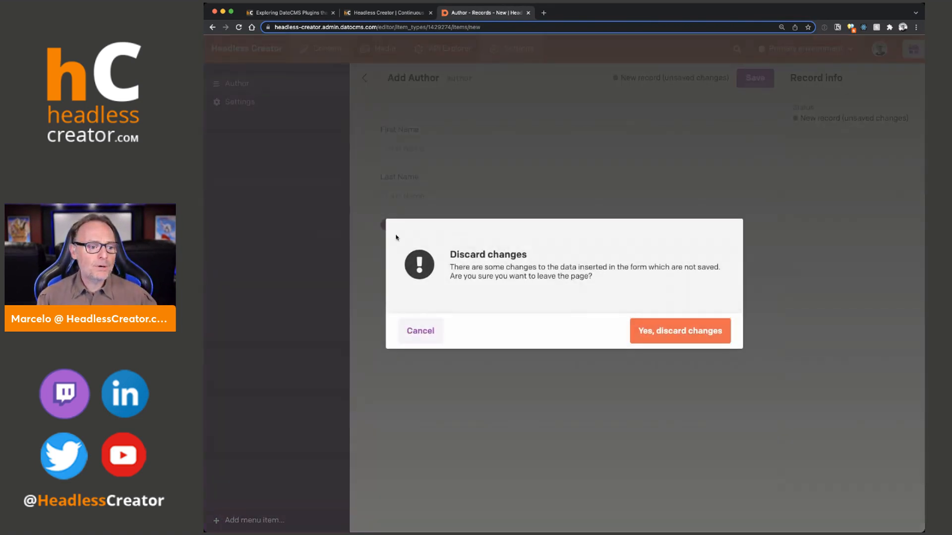
{"action": "left_click", "coordinate": [673, 350]}
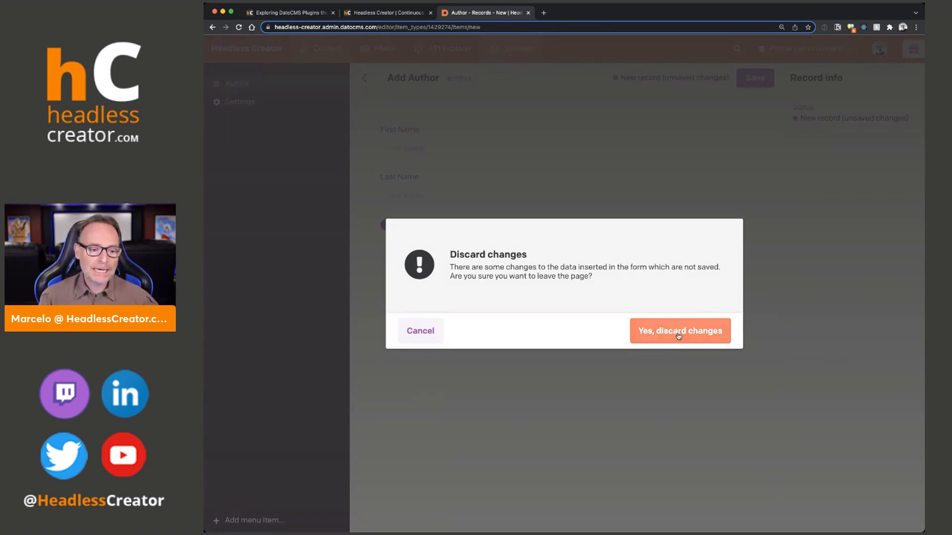
{"action": "left_click", "coordinate": [243, 197]}
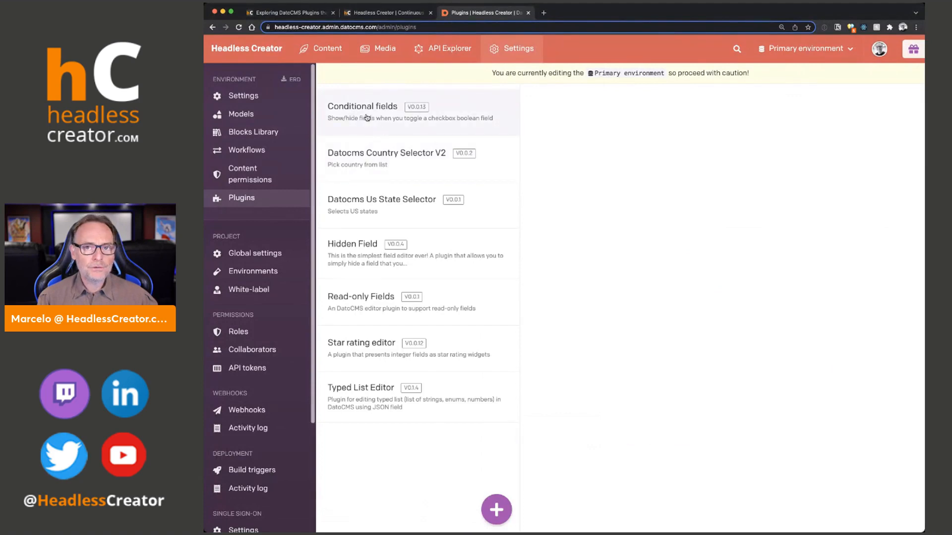
Step: Move between Content and Plugins, then open a blank new Author record
{"action": "left_click", "coordinate": [321, 48]}
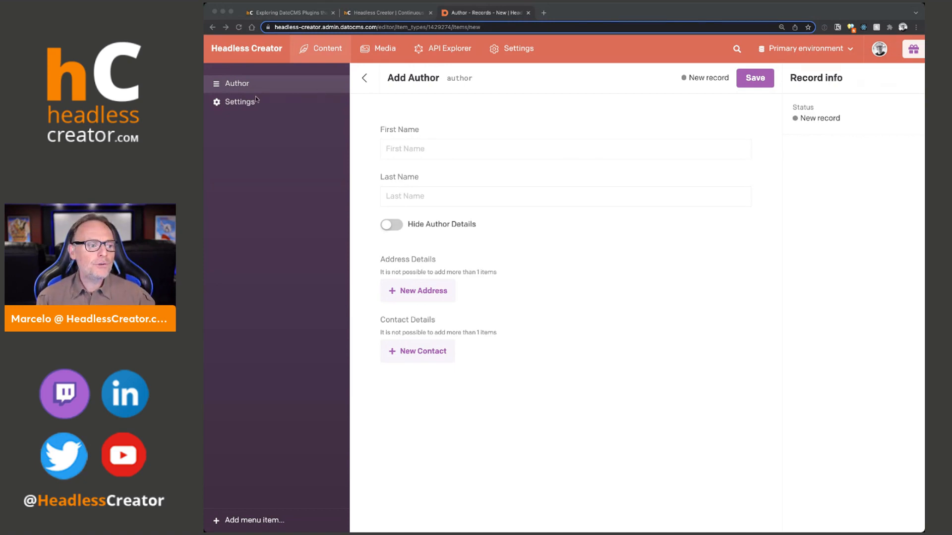
{"action": "left_click", "coordinate": [524, 49]}
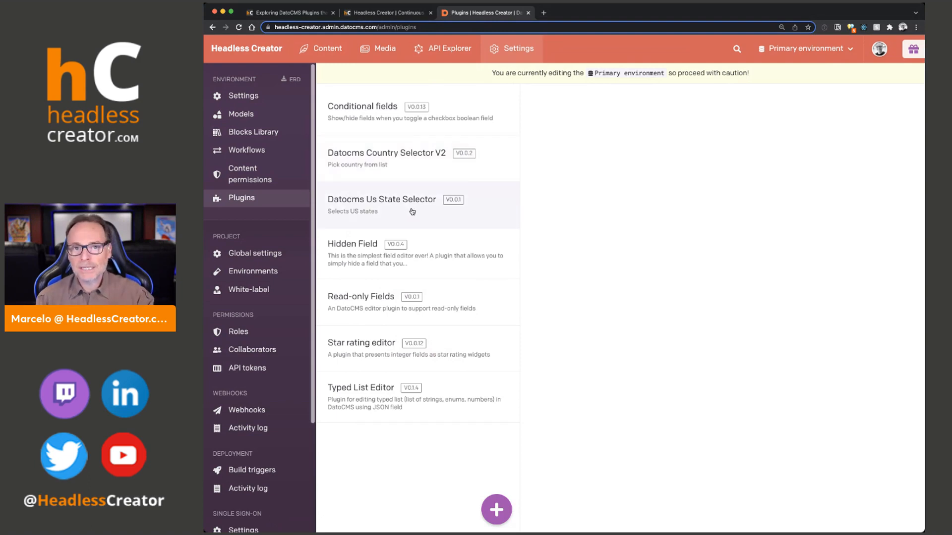
{"action": "left_click", "coordinate": [327, 49]}
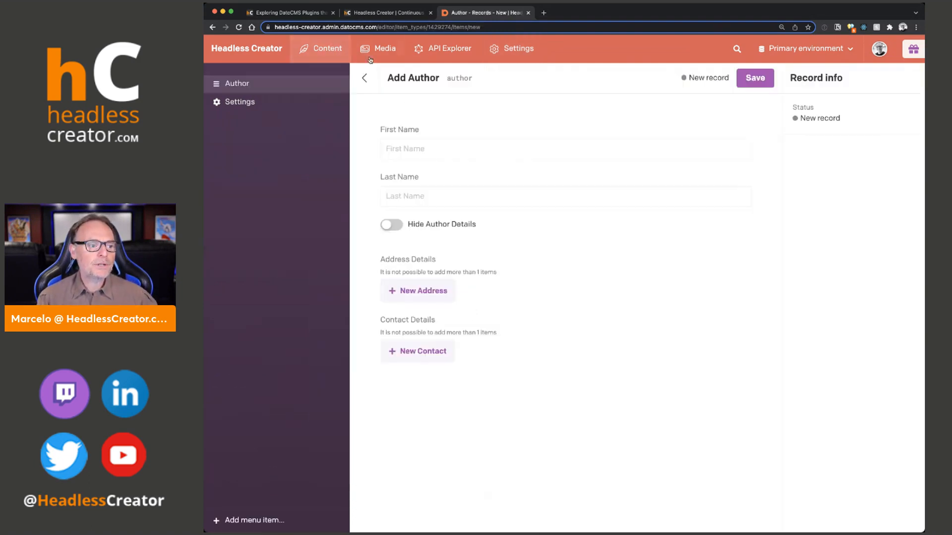
{"action": "left_click", "coordinate": [364, 78]}
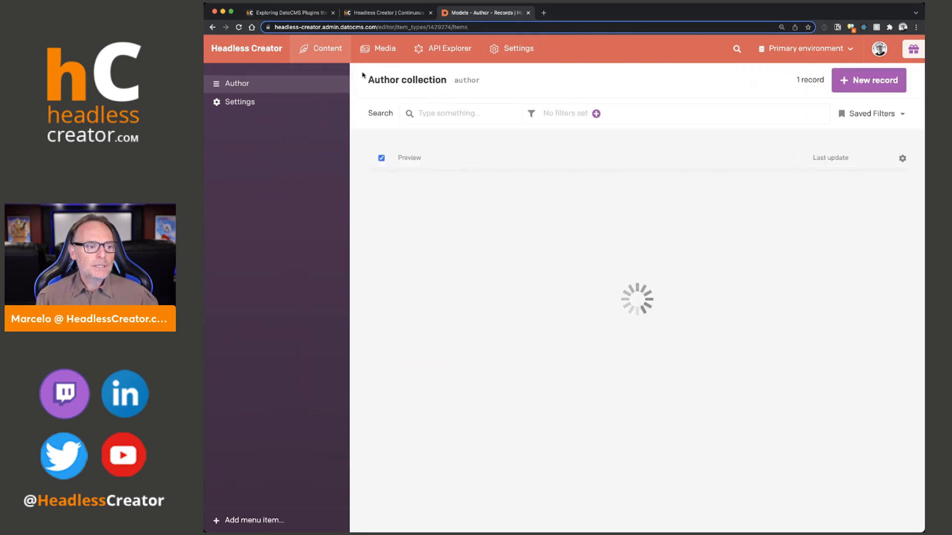
{"action": "left_click", "coordinate": [874, 80]}
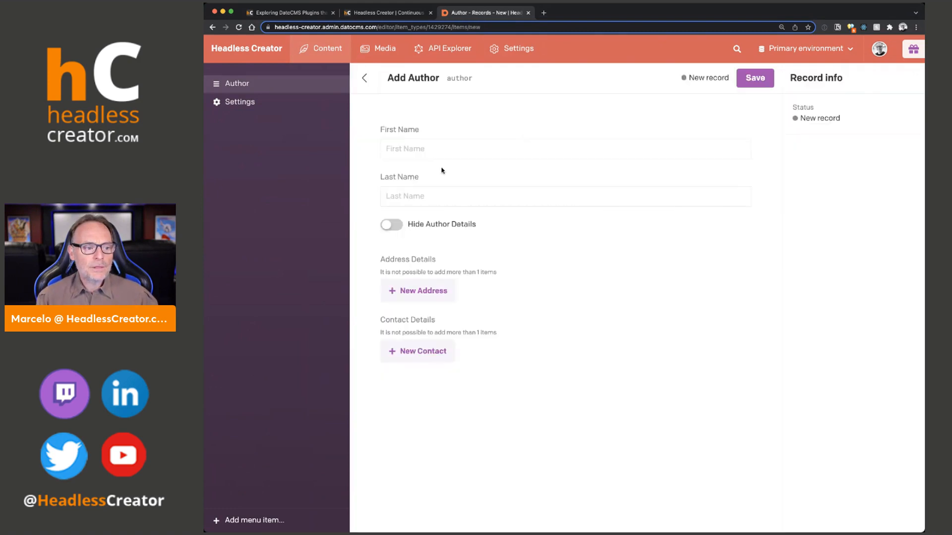
Step: Enter the author's name and add an address with State CA and Country USA
{"action": "left_click", "coordinate": [441, 150]}
{"action": "type", "text": "John Doe"}
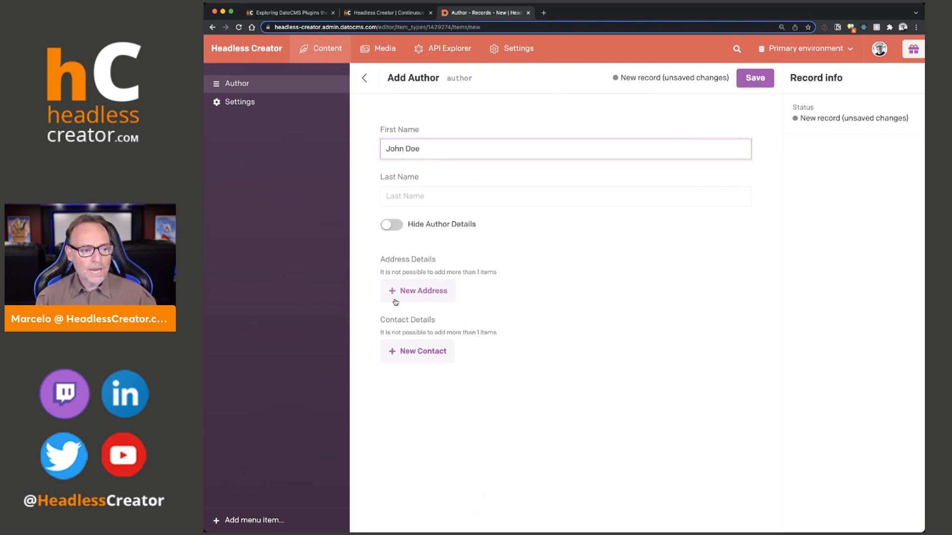
{"action": "left_click", "coordinate": [422, 292]}
{"action": "scroll", "coordinate": [433, 208], "scroll_direction": "down", "scroll_amount": 2}
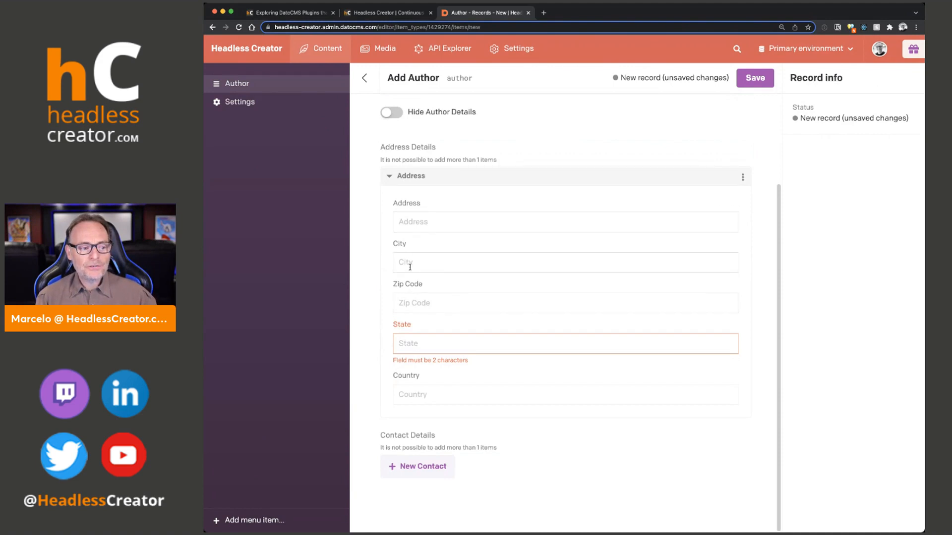
{"action": "left_click", "coordinate": [417, 342]}
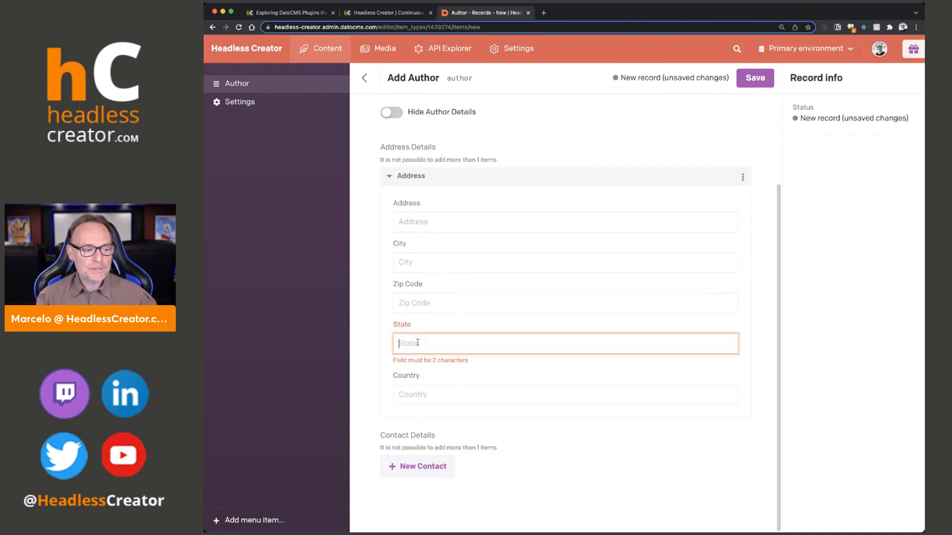
{"action": "type", "text": "CA"}
{"action": "left_click", "coordinate": [421, 403]}
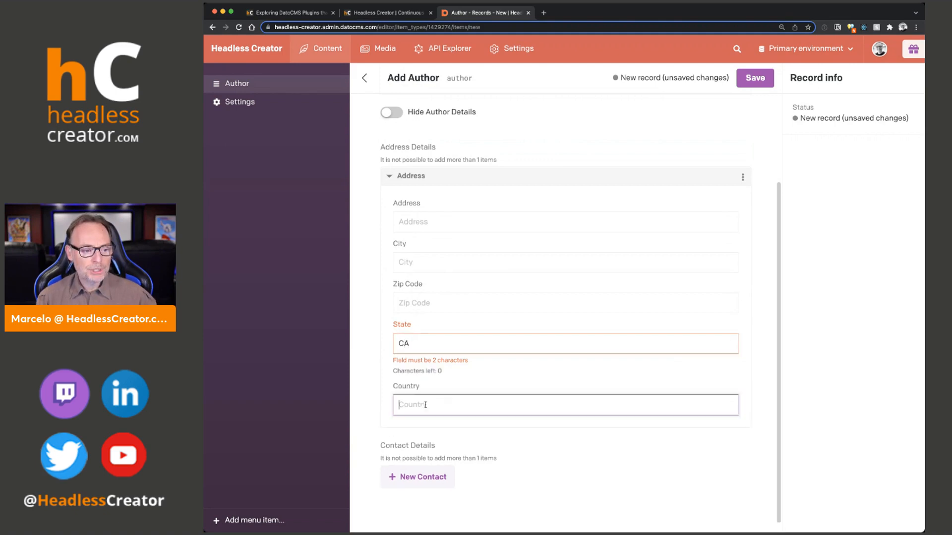
{"action": "type", "text": "USA"}
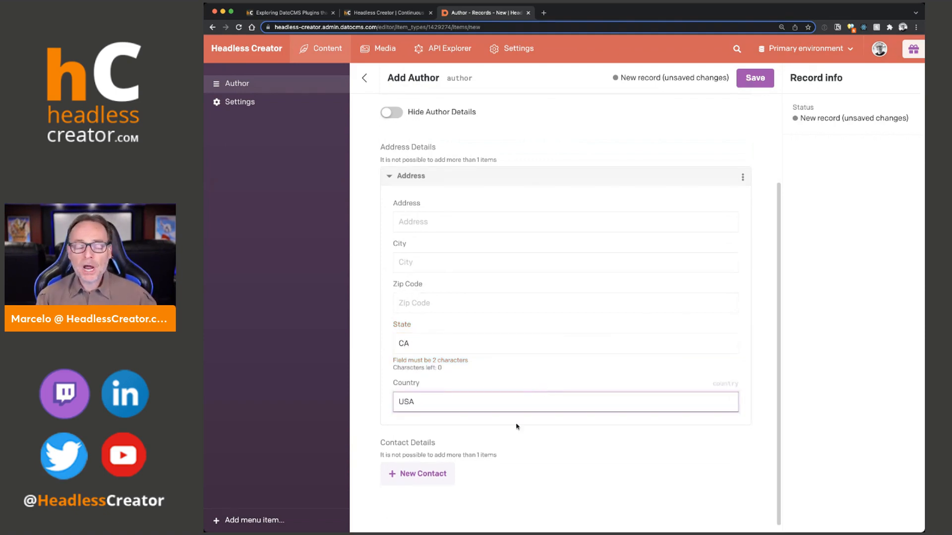
Step: Re-enter State as CA and Country as 'United States of America', then discard the draft
{"action": "double_click", "coordinate": [407, 342]}
{"action": "type", "text": "Cal"}
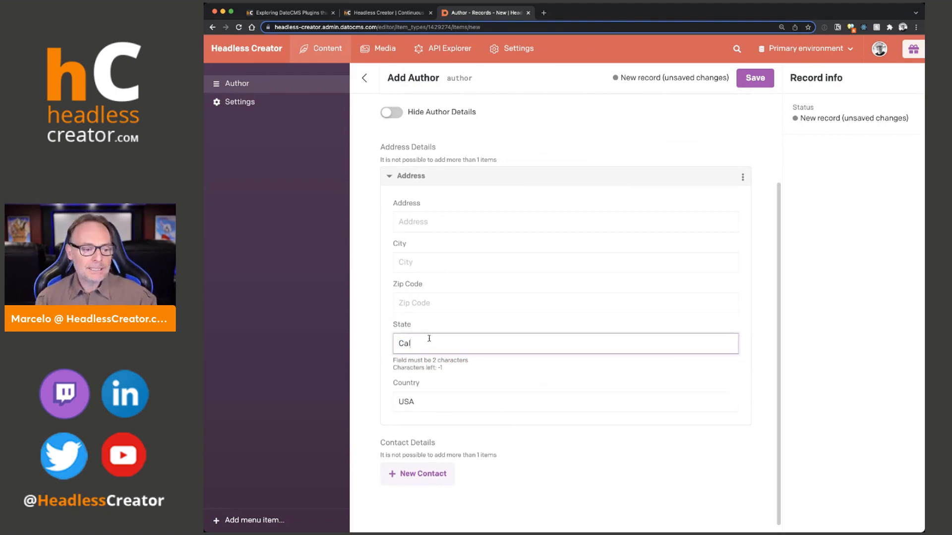
{"action": "key", "text": "BackSpace"}
{"action": "key", "text": "BackSpace"}
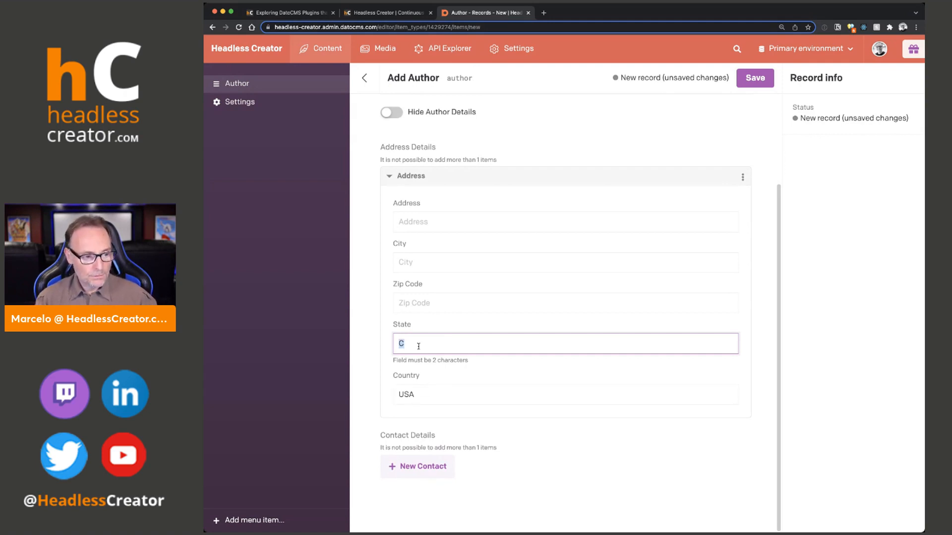
{"action": "type", "text": "A"}
{"action": "key", "text": "Tab"}
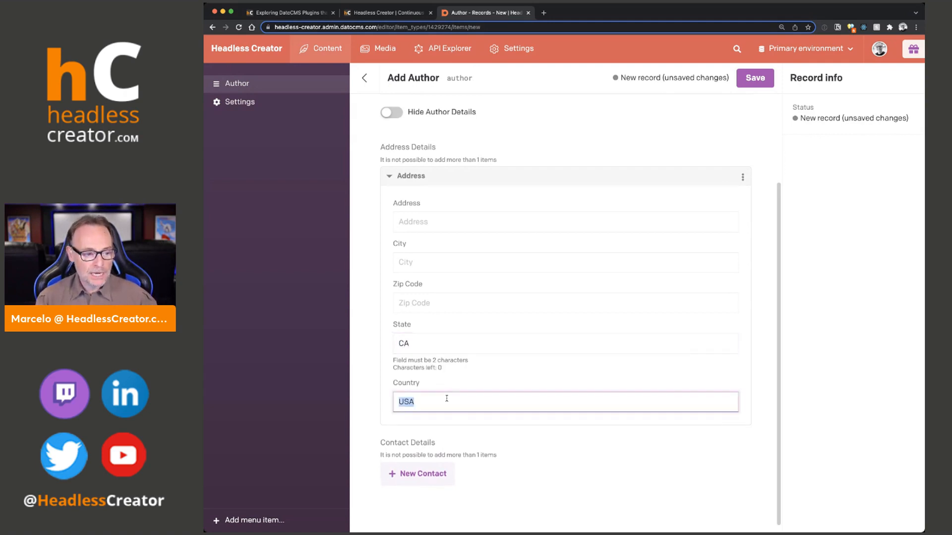
{"action": "type", "text": "United S"}
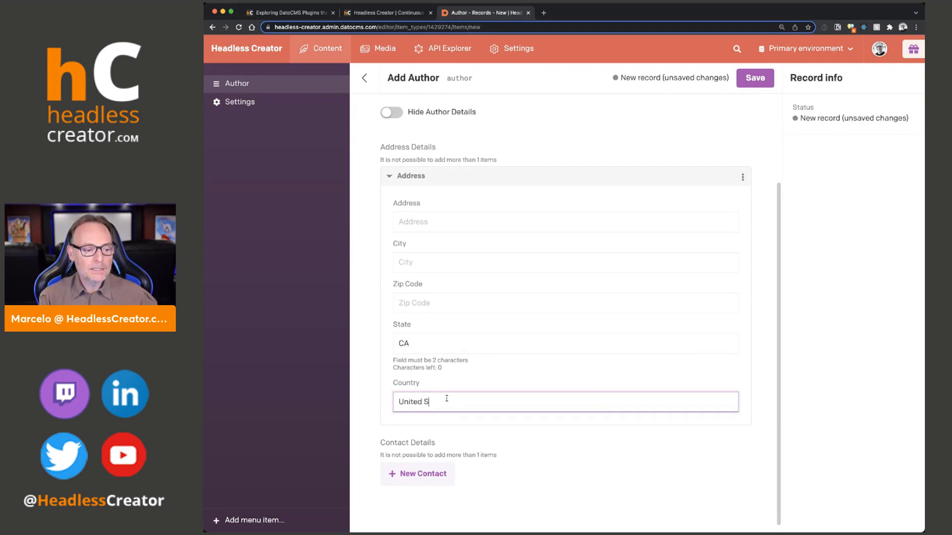
{"action": "type", "text": "tates of America"}
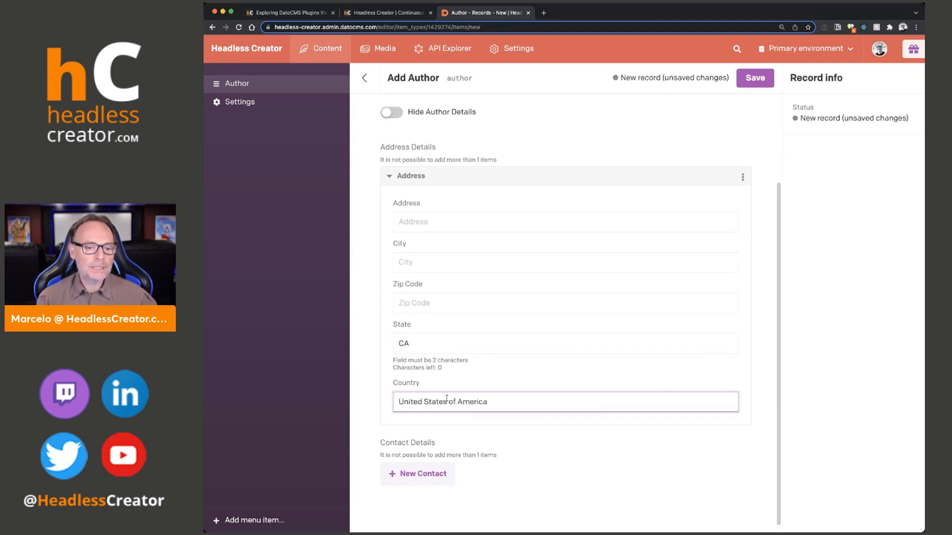
{"action": "left_click", "coordinate": [371, 81]}
{"action": "left_click", "coordinate": [679, 330]}
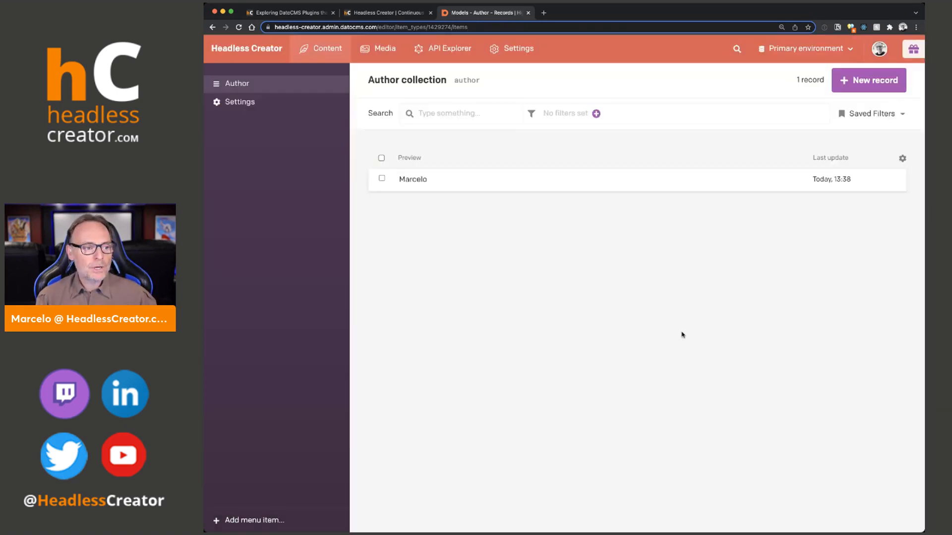
Step: Open the Address block in the Blocks Library and begin adding a new field
{"action": "left_click", "coordinate": [517, 52]}
{"action": "left_click", "coordinate": [242, 198]}
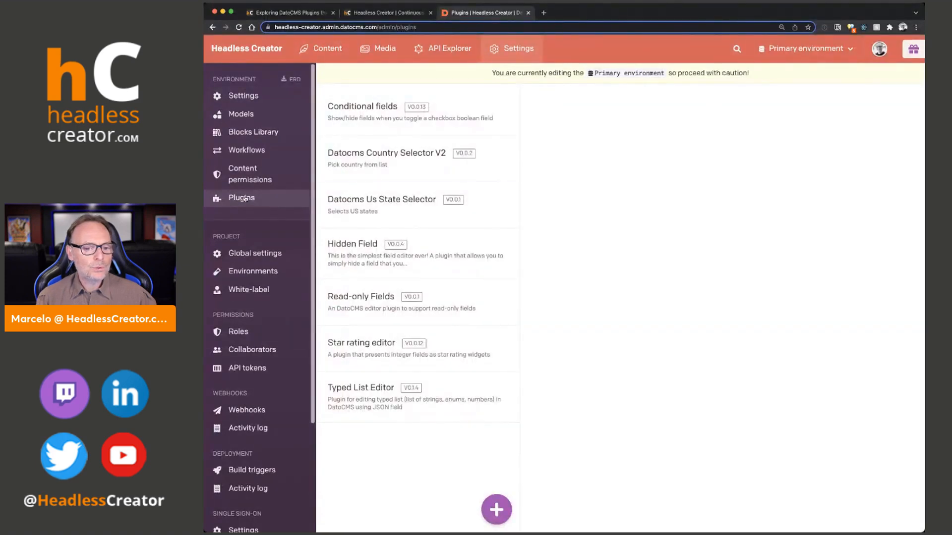
{"action": "left_click", "coordinate": [258, 115]}
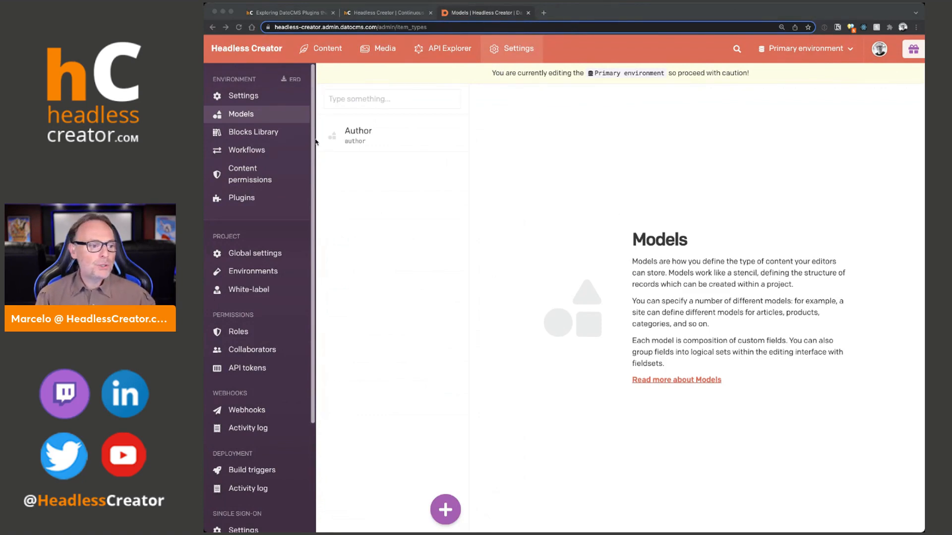
{"action": "left_click", "coordinate": [260, 133]}
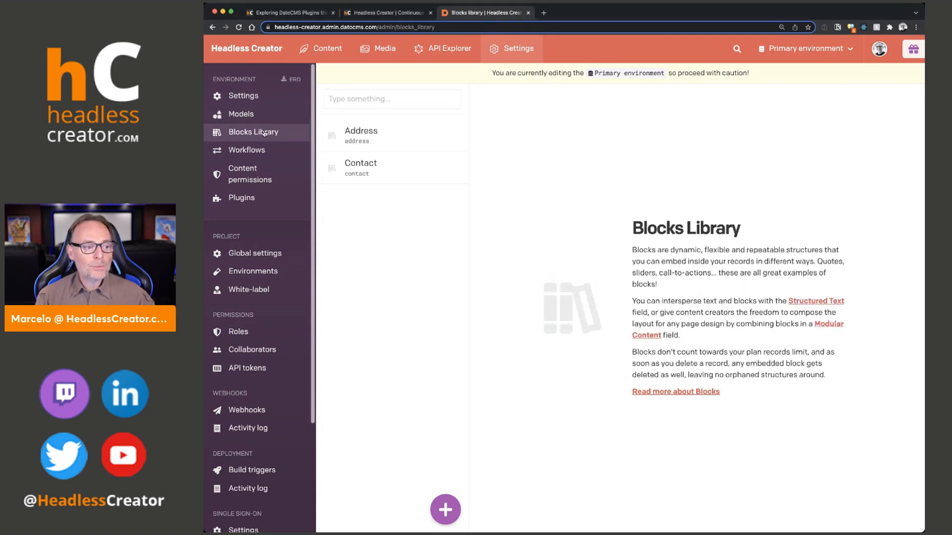
{"action": "left_click", "coordinate": [372, 131]}
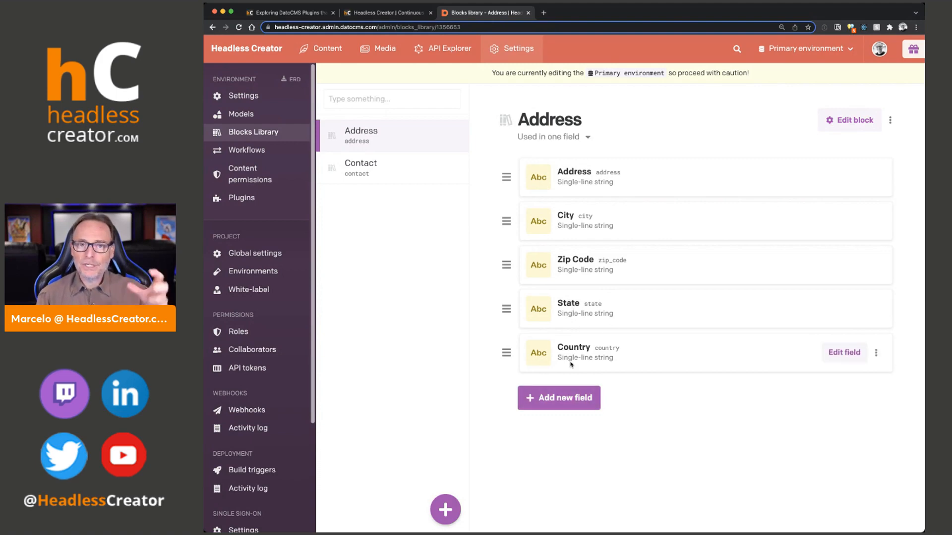
{"action": "left_click", "coordinate": [567, 402]}
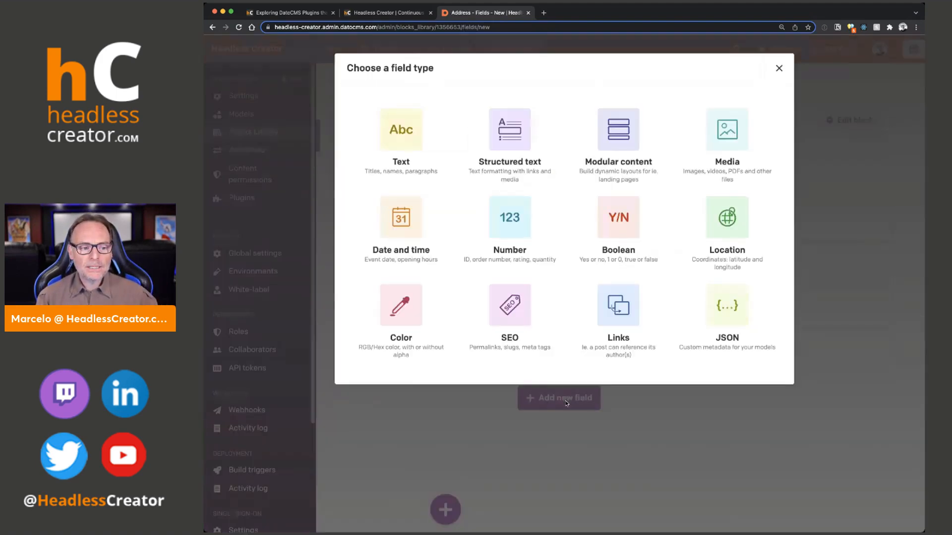
Step: Create a 'State Menu' JSON field using Datocms Us State Selector, placed before Country
{"action": "left_click", "coordinate": [735, 313]}
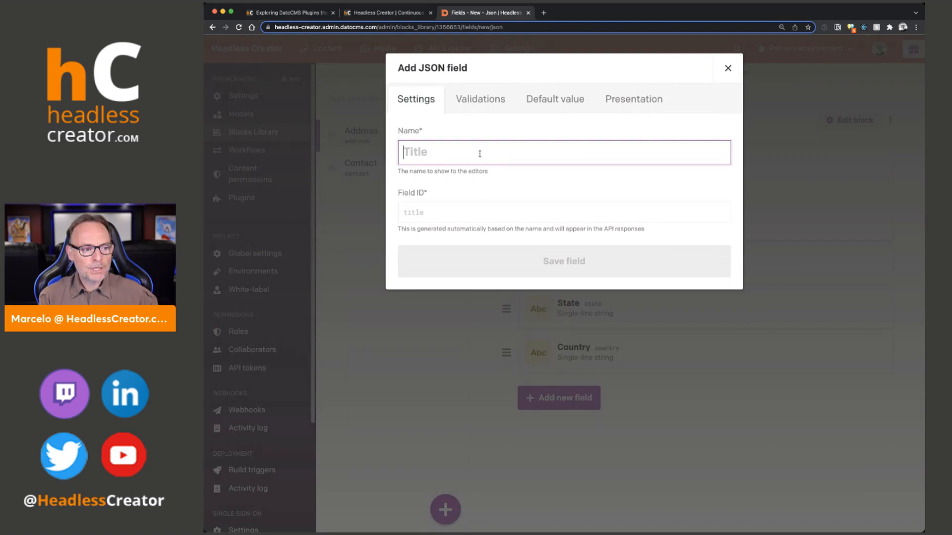
{"action": "type", "text": "State Menu"}
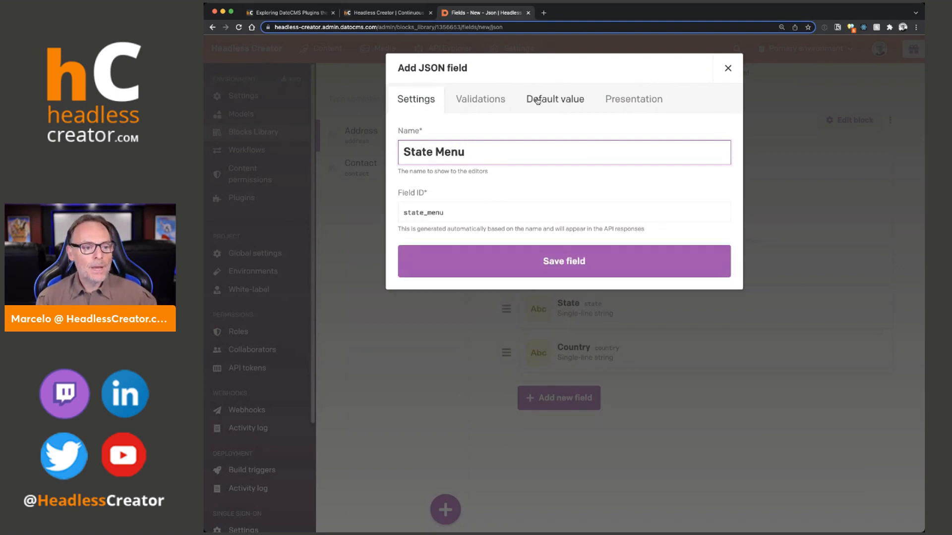
{"action": "left_click", "coordinate": [657, 103]}
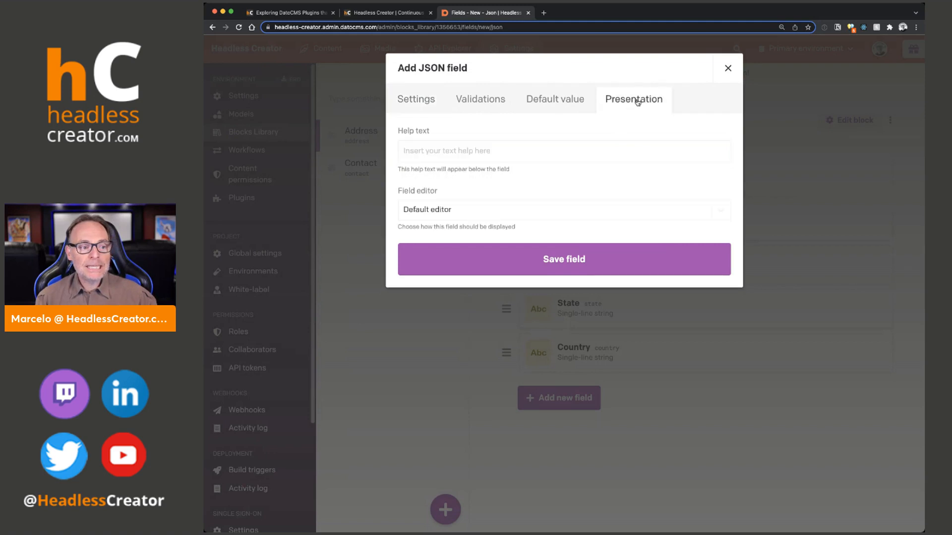
{"action": "left_click", "coordinate": [452, 213]}
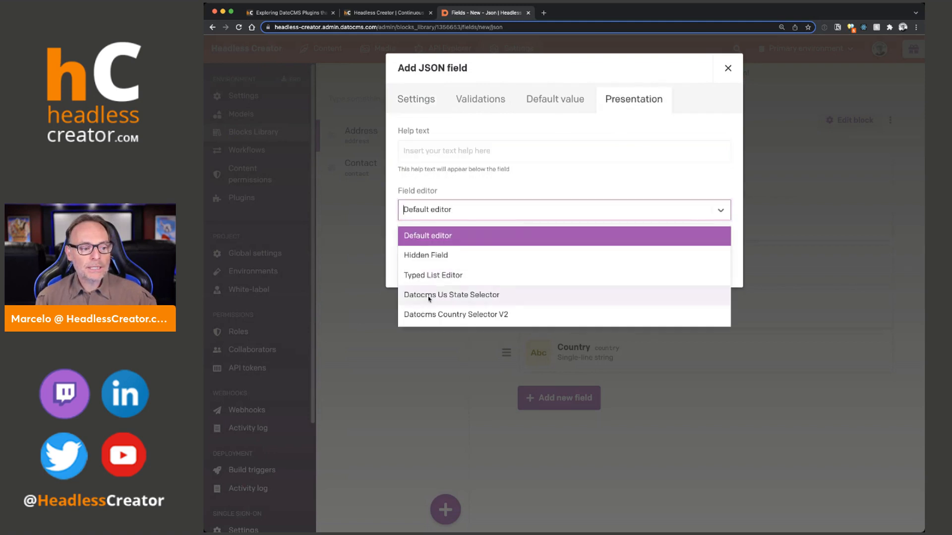
{"action": "left_click", "coordinate": [468, 297]}
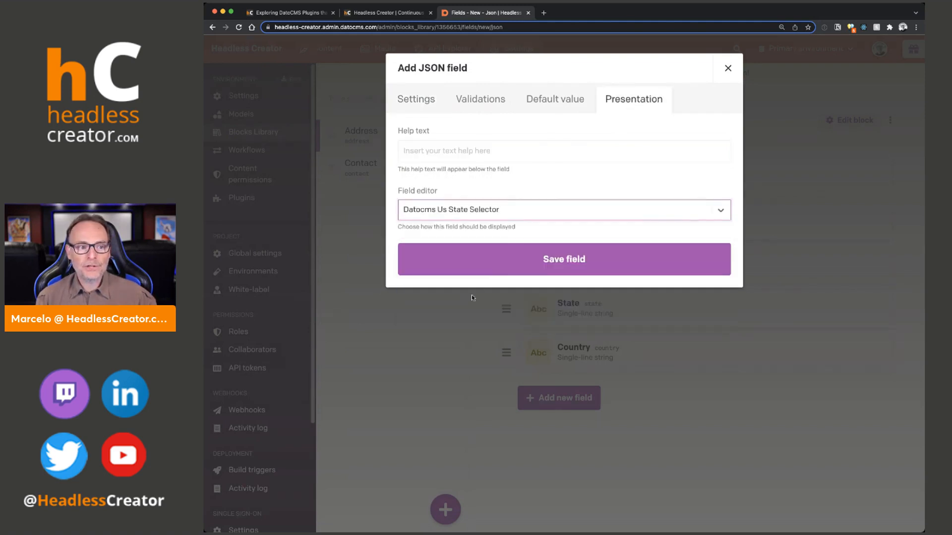
{"action": "left_click", "coordinate": [409, 101]}
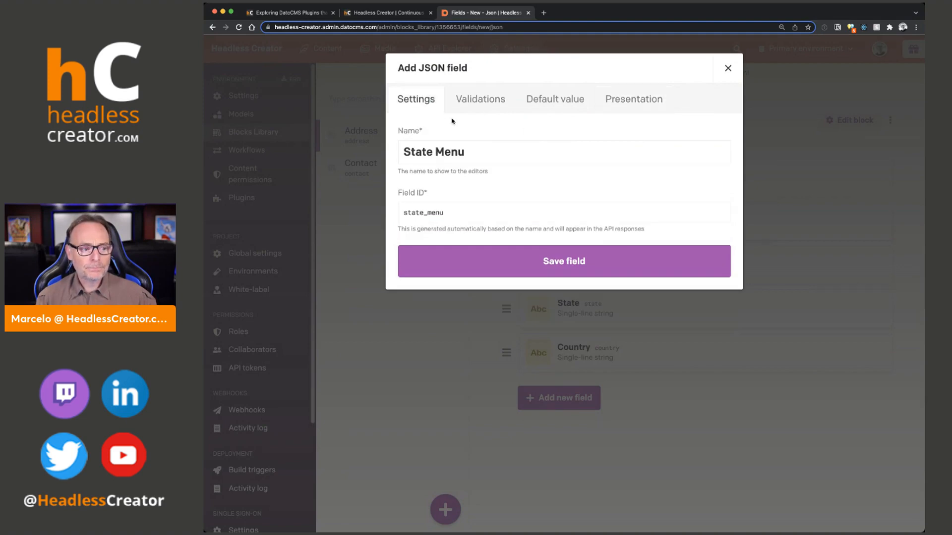
{"action": "left_click", "coordinate": [561, 270]}
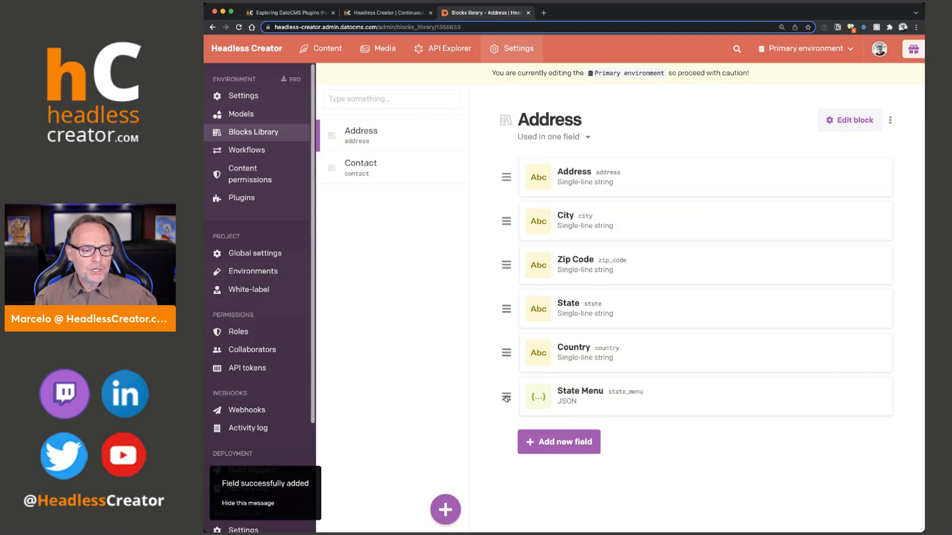
{"action": "left_click_drag", "start_coordinate": [508, 406], "coordinate": [511, 352]}
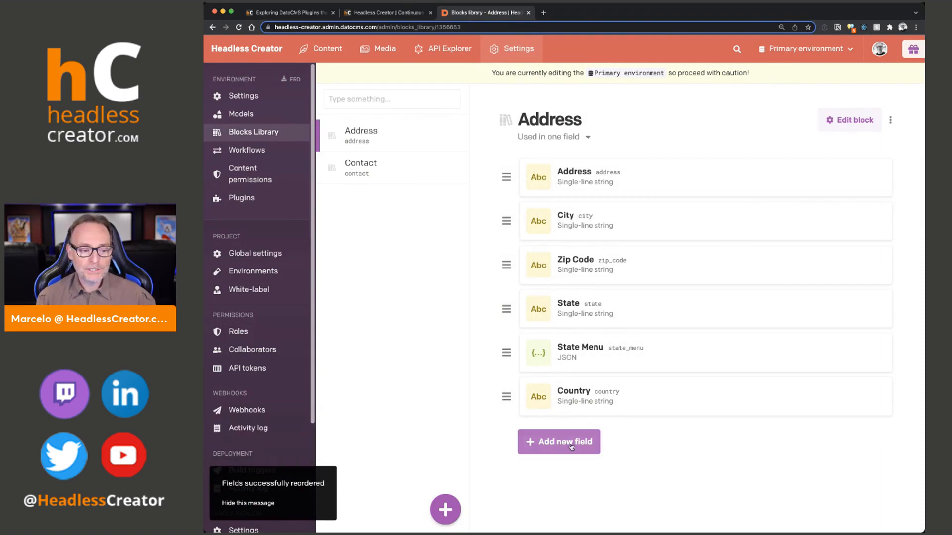
Step: Add and save a 'Country Menu' JSON field using the Datocms Country Selector V2 editor
{"action": "left_click", "coordinate": [572, 445]}
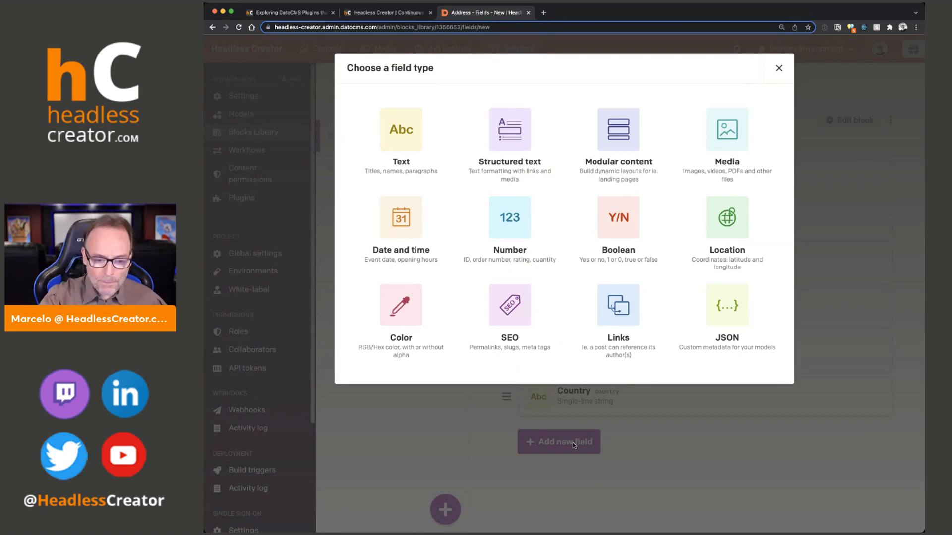
{"action": "left_click", "coordinate": [738, 314]}
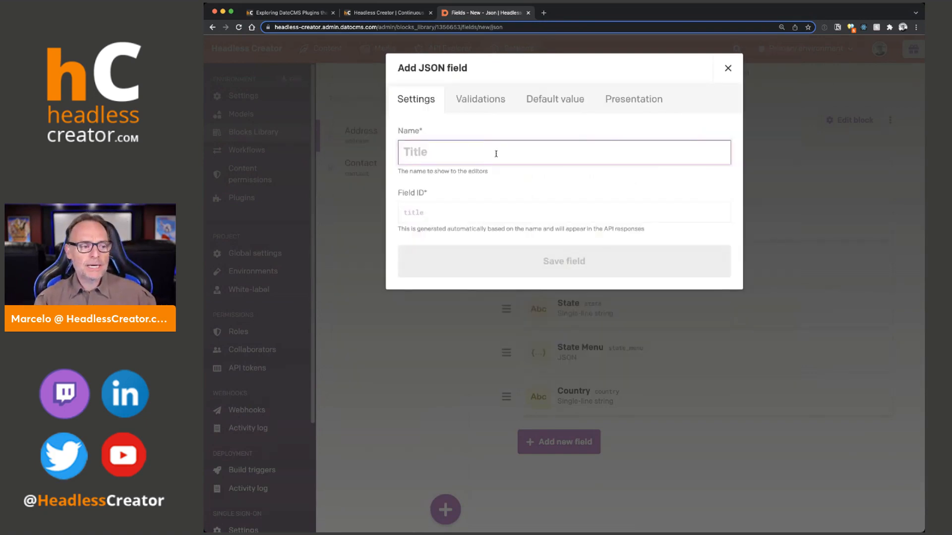
{"action": "type", "text": "CVou"}
{"action": "key", "text": "BackSpace"}
{"action": "key", "text": "BackSpace"}
{"action": "key", "text": "BackSpace"}
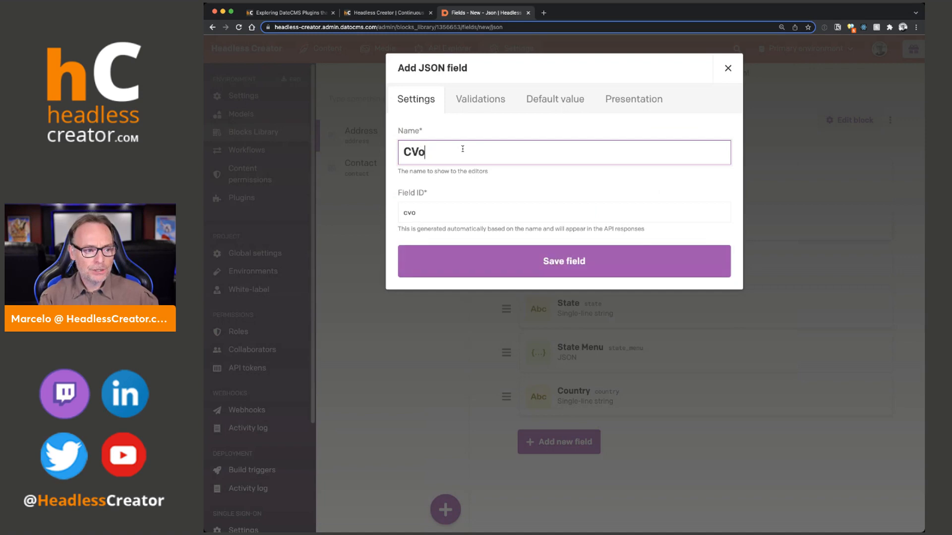
{"action": "type", "text": "ontr"}
{"action": "key", "text": "BackSpace"}
{"action": "key", "text": "BackSpace"}
{"action": "type", "text": "un"}
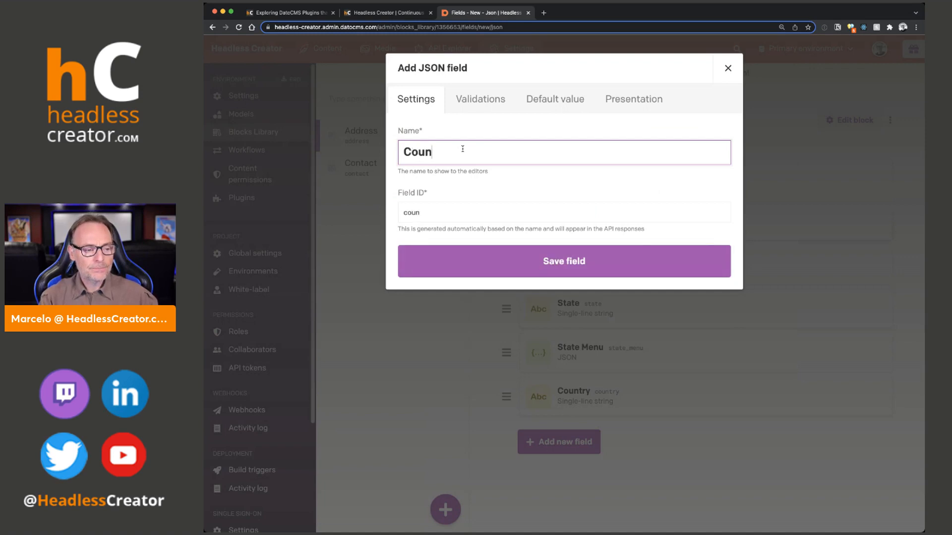
{"action": "type", "text": "try Menu"}
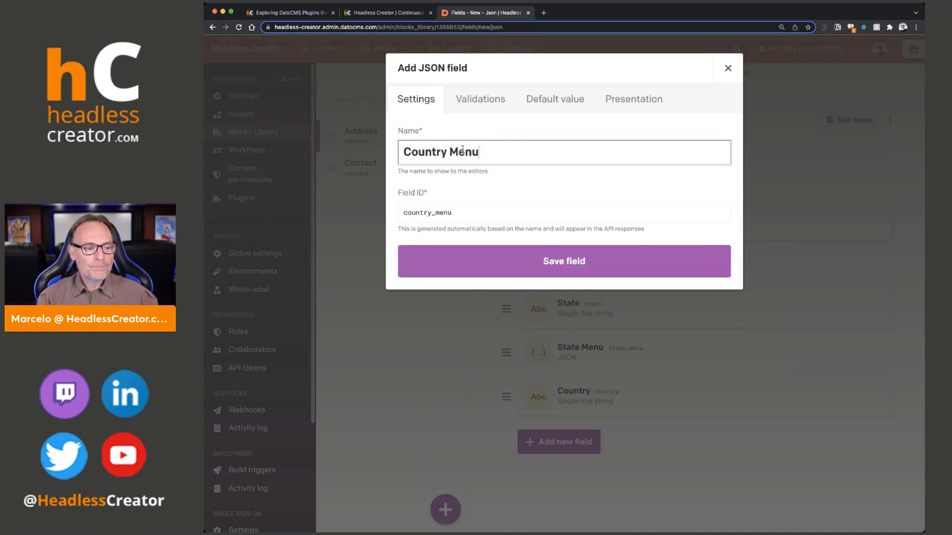
{"action": "left_click", "coordinate": [613, 100]}
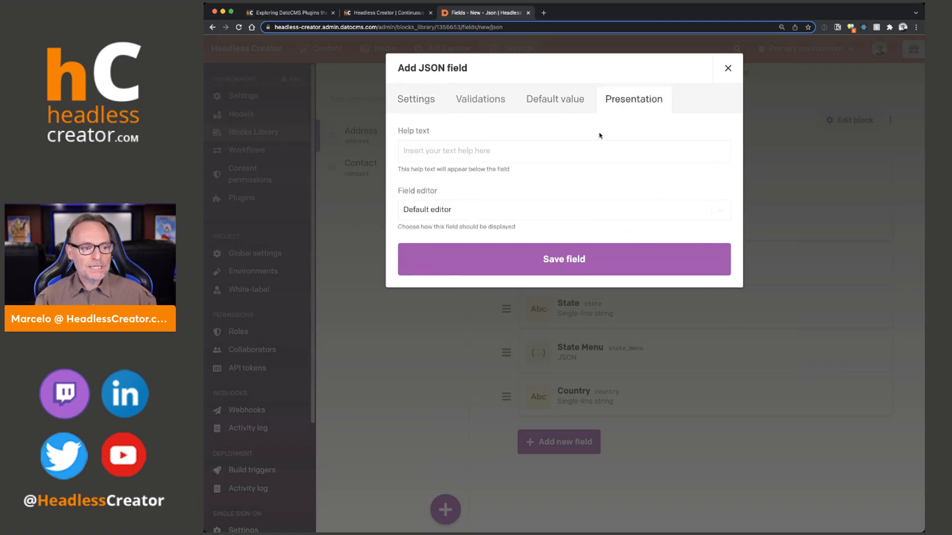
{"action": "left_click", "coordinate": [454, 211]}
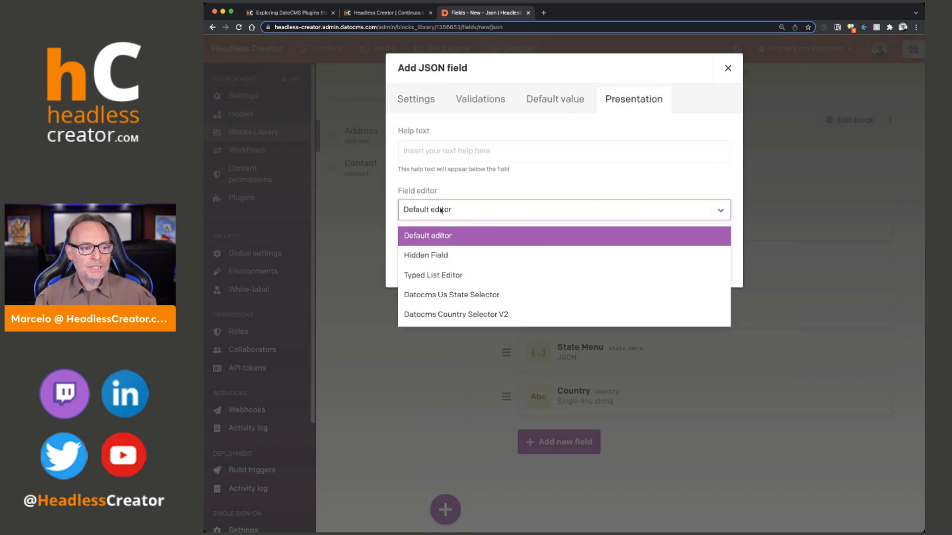
{"action": "left_click", "coordinate": [452, 317]}
{"action": "left_click", "coordinate": [557, 271]}
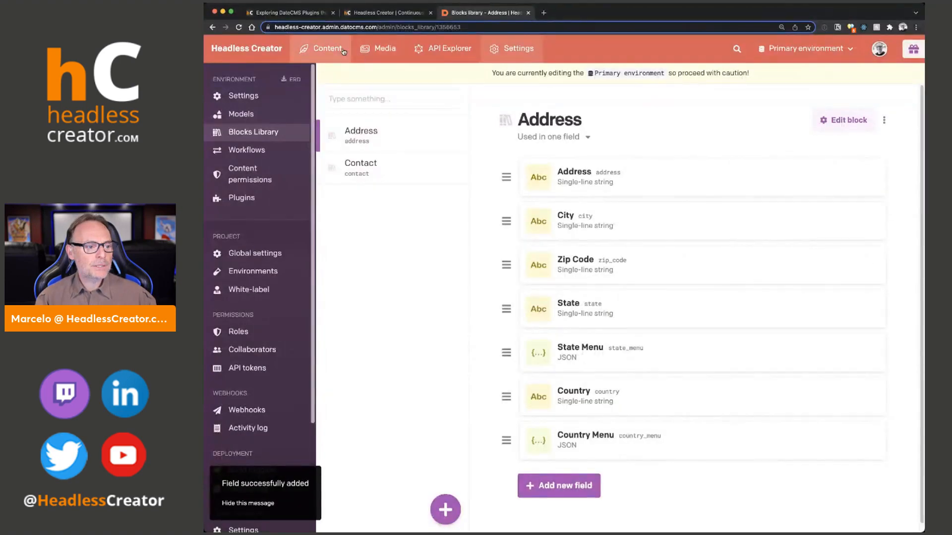
Step: Start a new Author, enter the author's first and last name, and add an address
{"action": "left_click", "coordinate": [342, 50]}
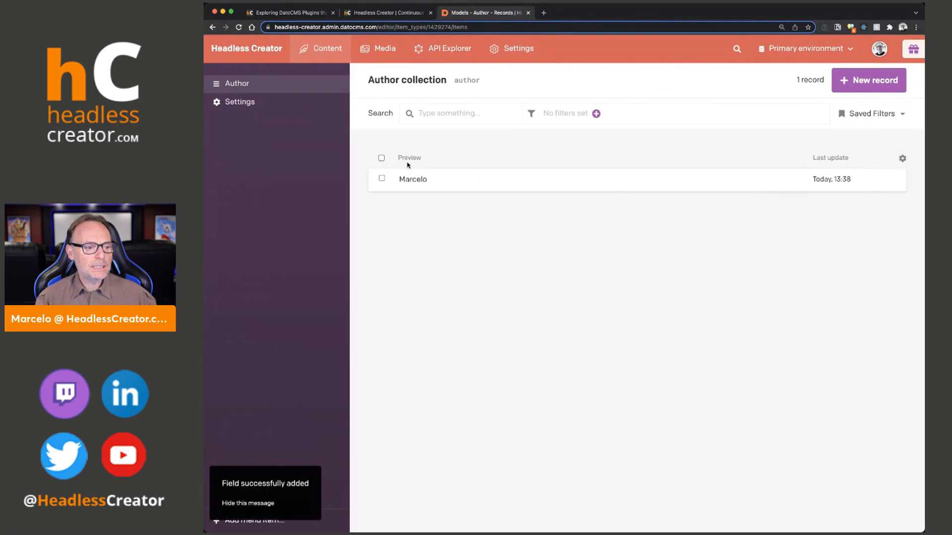
{"action": "left_click", "coordinate": [845, 92]}
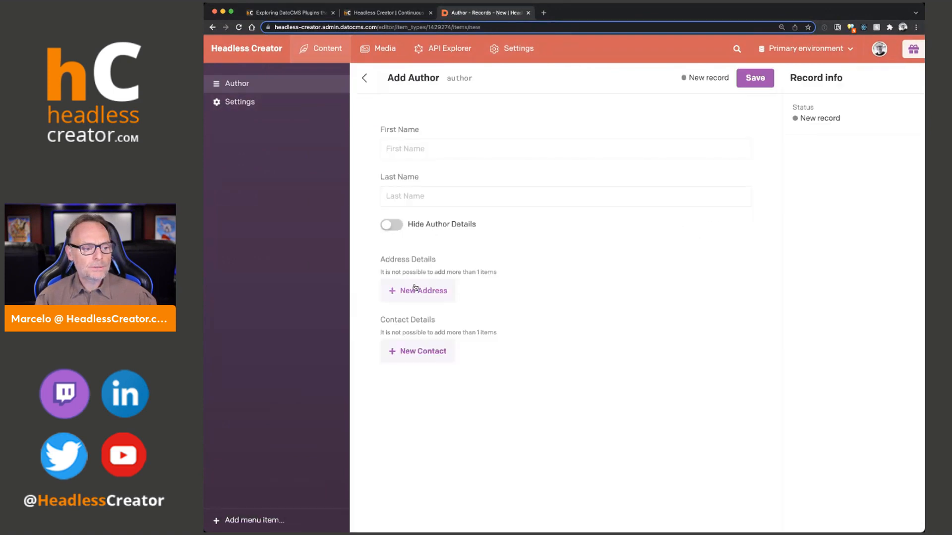
{"action": "left_click", "coordinate": [413, 149]}
{"action": "type", "text": "John"}
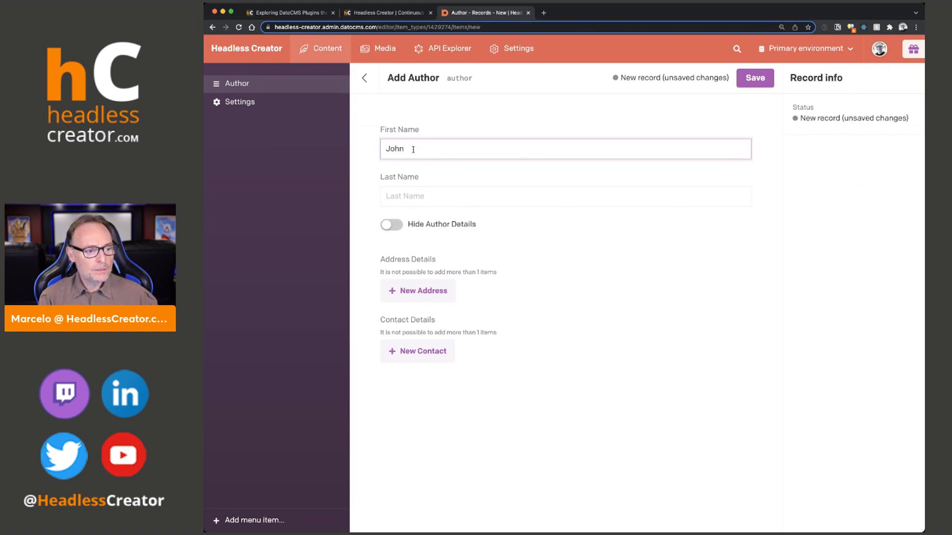
{"action": "key", "text": "Tab"}
{"action": "type", "text": "Doe"}
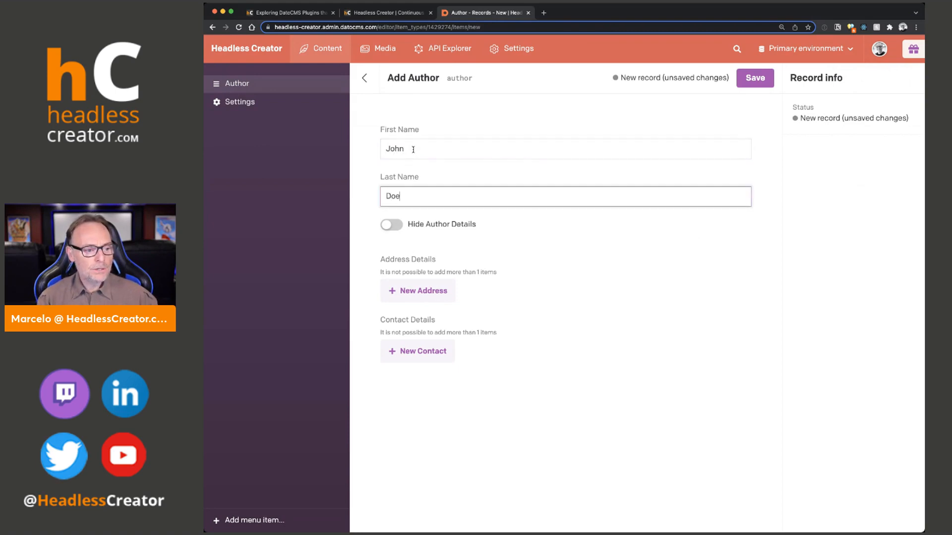
{"action": "left_click", "coordinate": [424, 293]}
{"action": "scroll", "coordinate": [419, 277], "scroll_direction": "down", "scroll_amount": 3}
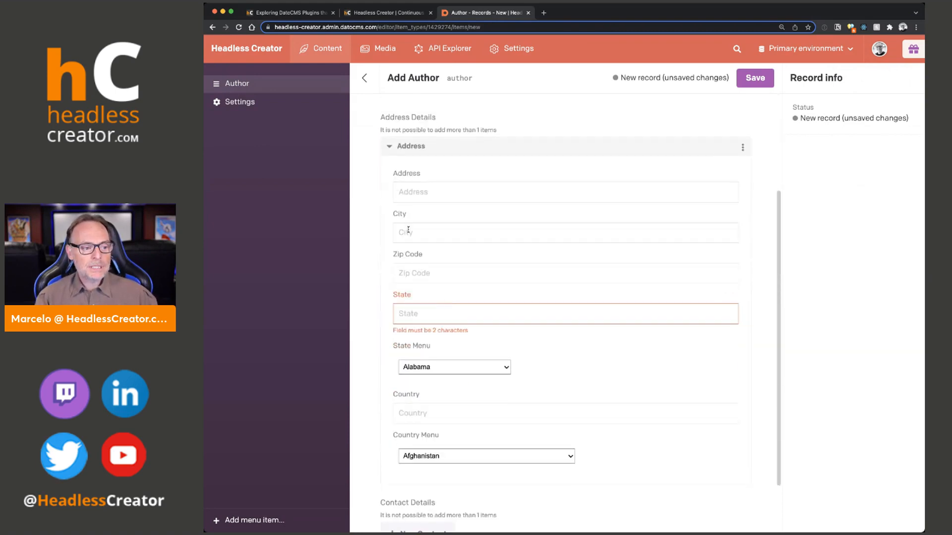
Step: Set State CA, State Menu California, Country USA and Country Menu United States of America
{"action": "left_click", "coordinate": [435, 311]}
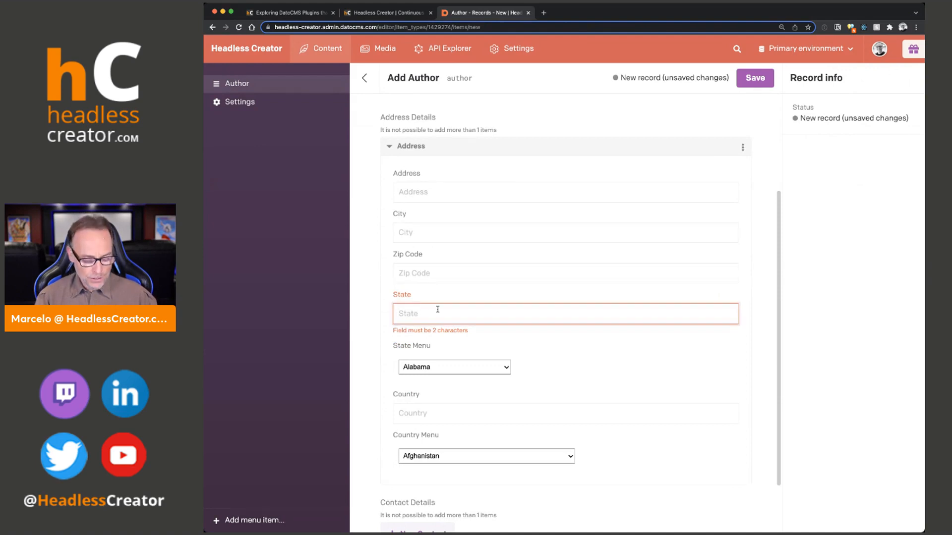
{"action": "type", "text": "CA"}
{"action": "scroll", "coordinate": [439, 312], "scroll_direction": "down", "scroll_amount": 3}
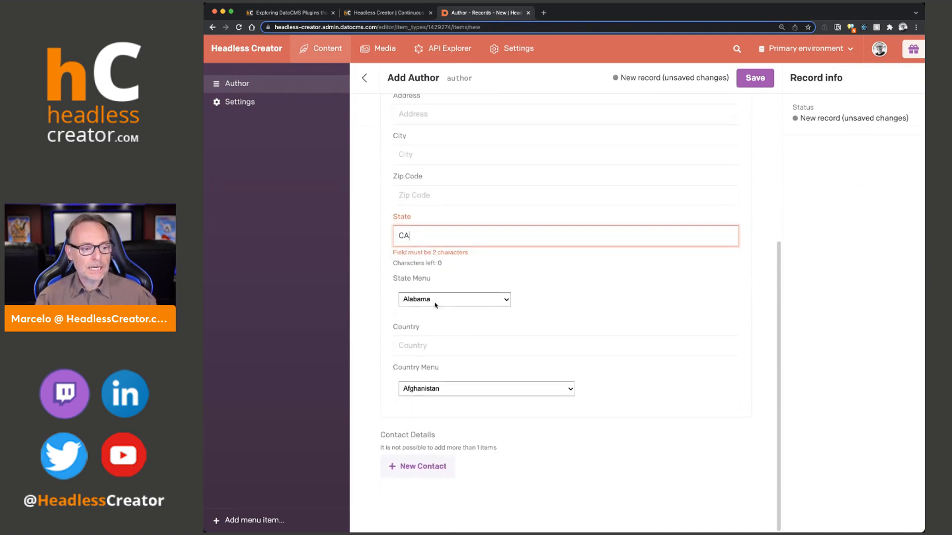
{"action": "left_click", "coordinate": [449, 304]}
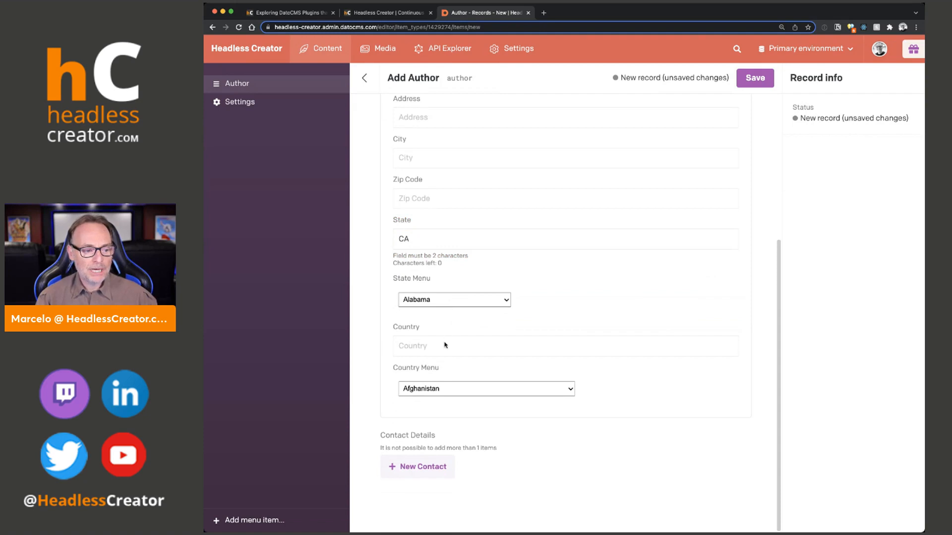
{"action": "key", "text": "c"}
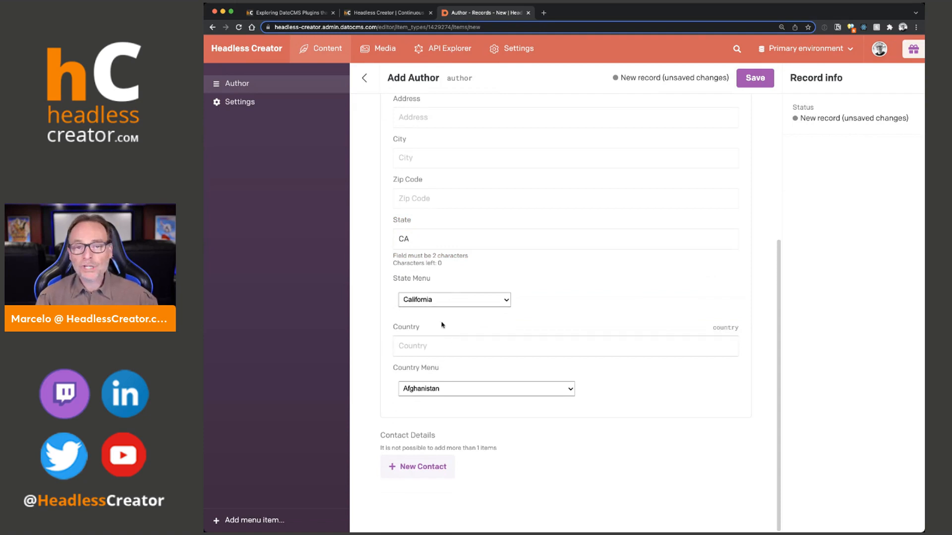
{"action": "left_click", "coordinate": [436, 347]}
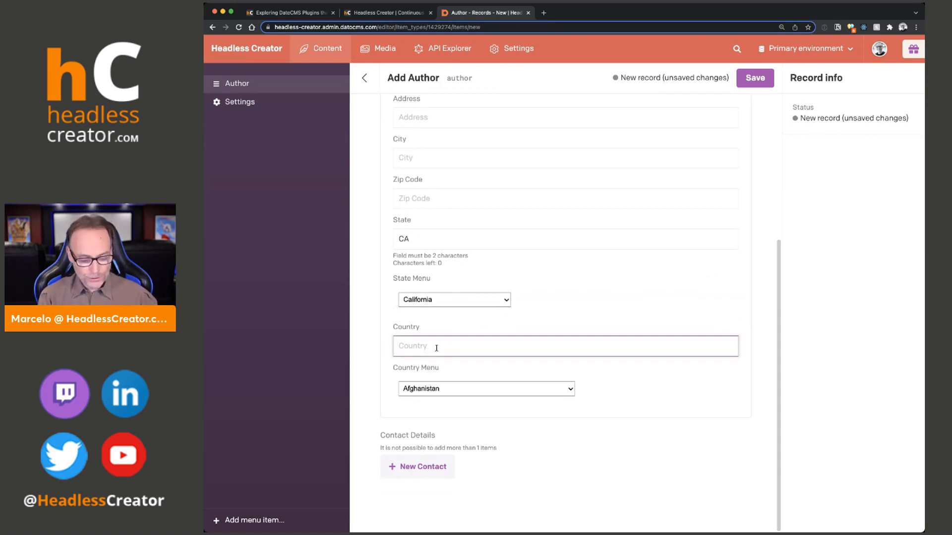
{"action": "type", "text": "USA"}
{"action": "left_click", "coordinate": [448, 393]}
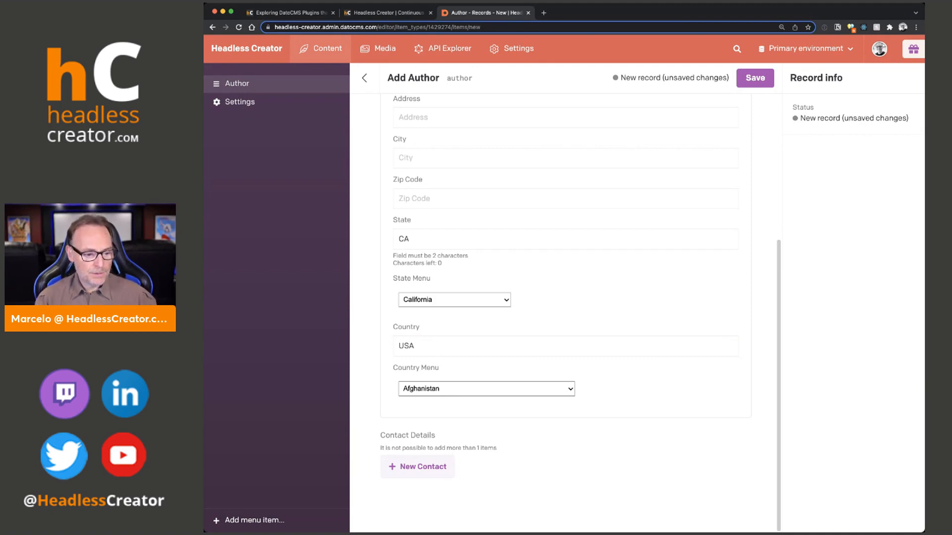
{"action": "left_click", "coordinate": [596, 426]}
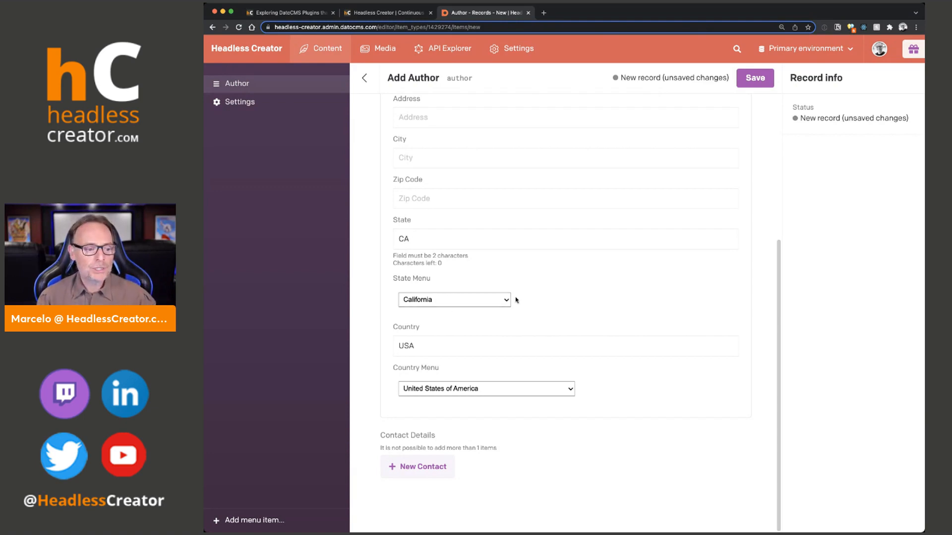
Step: Save the author record, check its State value, and open the API Explorer
{"action": "left_click", "coordinate": [769, 84]}
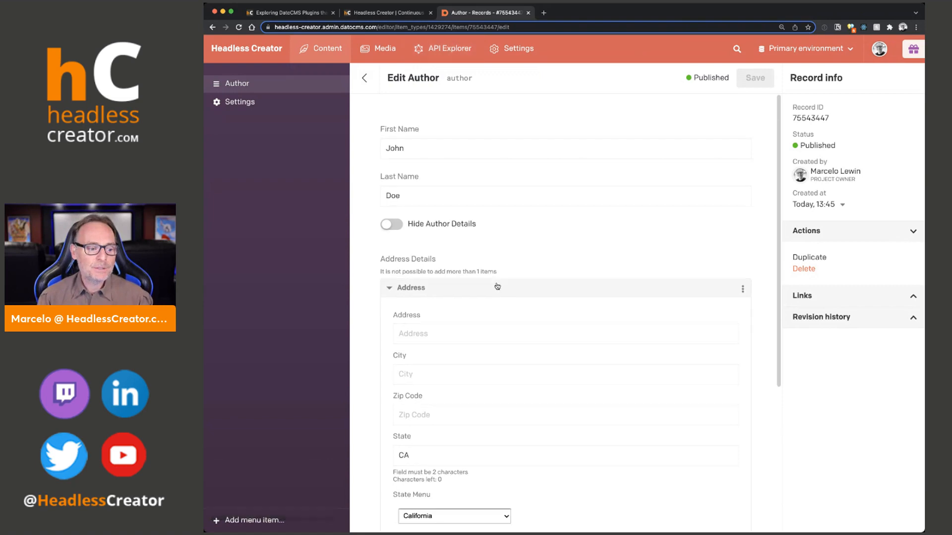
{"action": "scroll", "coordinate": [446, 312], "scroll_direction": "down", "scroll_amount": 3}
{"action": "left_click", "coordinate": [427, 316]}
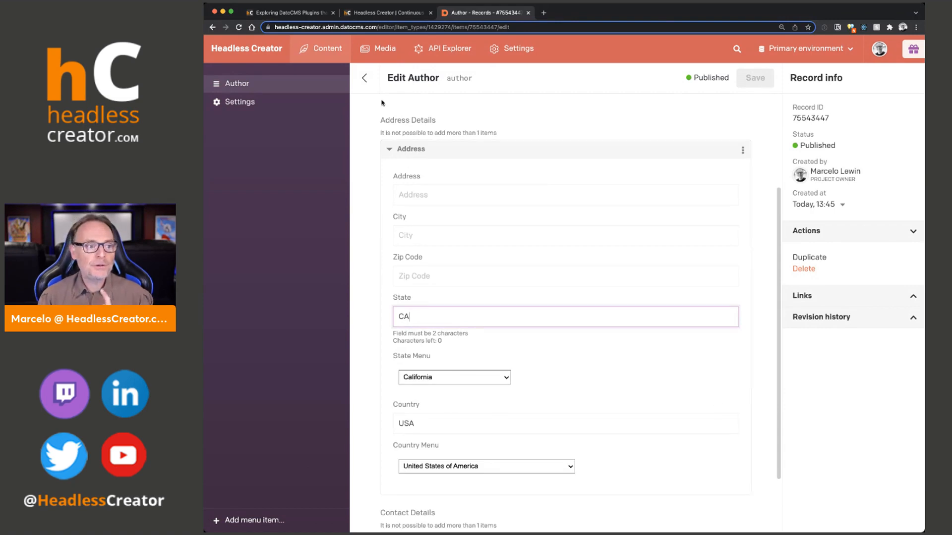
{"action": "left_click", "coordinate": [439, 60]}
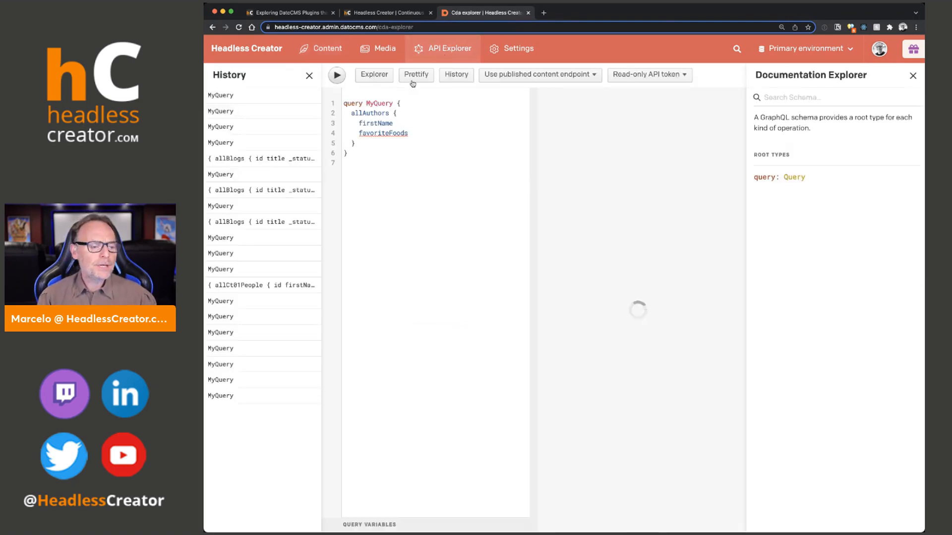
Step: Close the history and docs panels and start an allAuthors query with firstName
{"action": "left_click", "coordinate": [309, 76]}
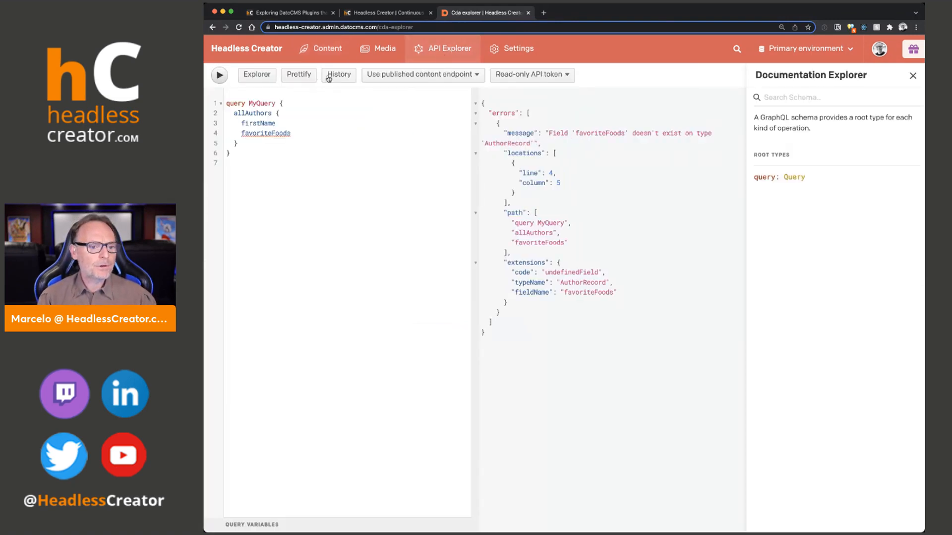
{"action": "left_click", "coordinate": [912, 76]}
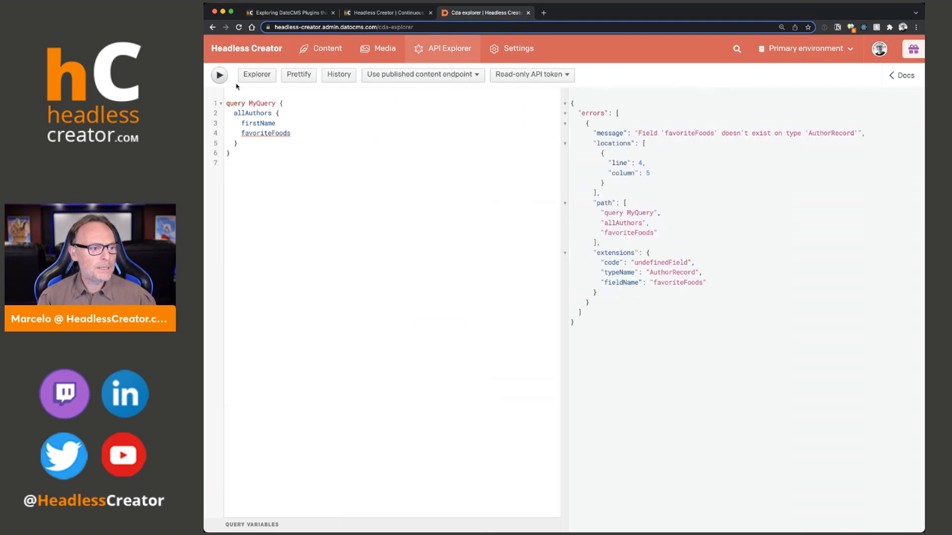
{"action": "left_click", "coordinate": [268, 76]}
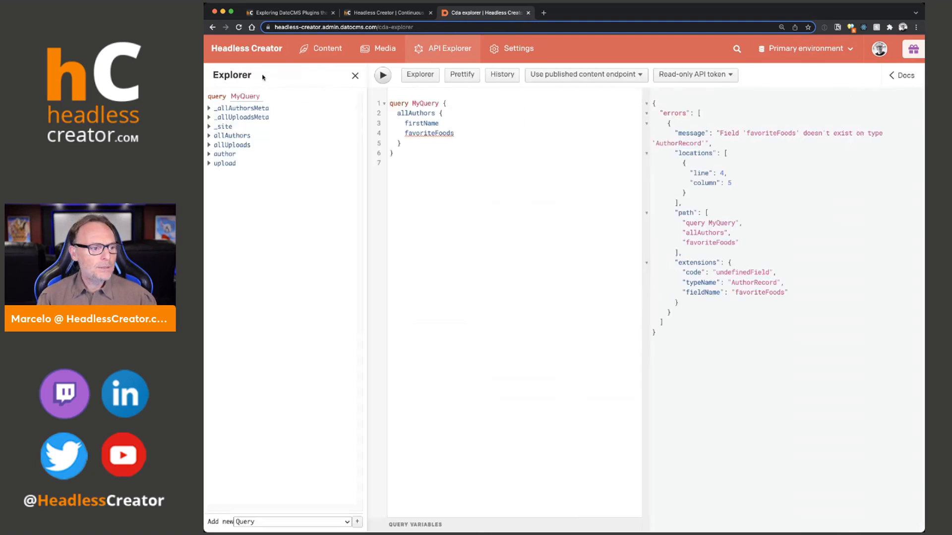
{"action": "left_click", "coordinate": [211, 136]}
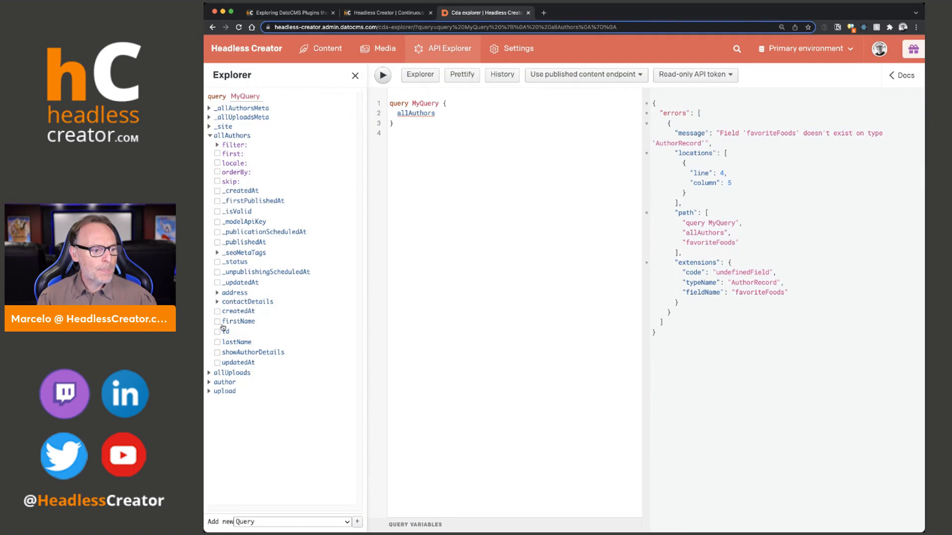
{"action": "left_click", "coordinate": [239, 322]}
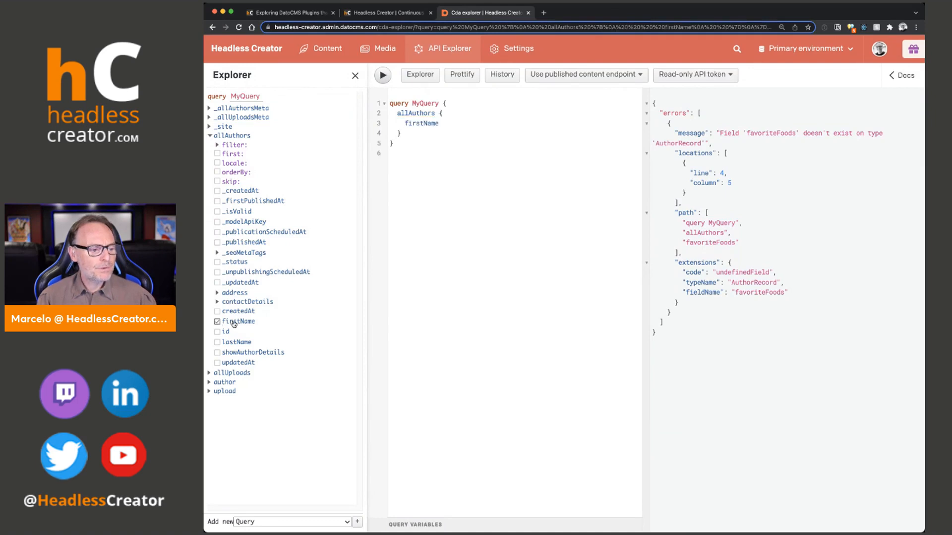
Step: Add address state, stateMenu, country and countryMenu to the query and run it
{"action": "left_click", "coordinate": [218, 293]}
{"action": "scroll", "coordinate": [218, 295], "scroll_direction": "down", "scroll_amount": 5}
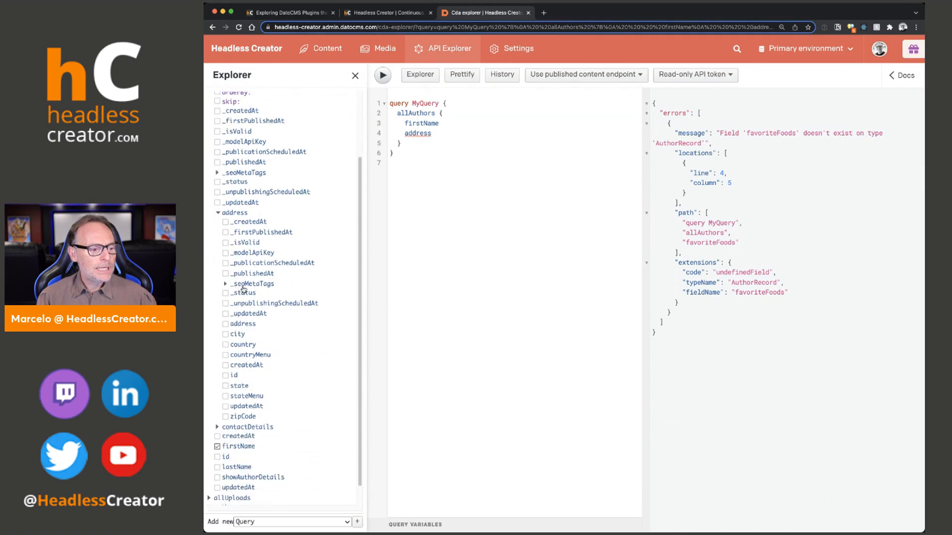
{"action": "left_click", "coordinate": [226, 370]}
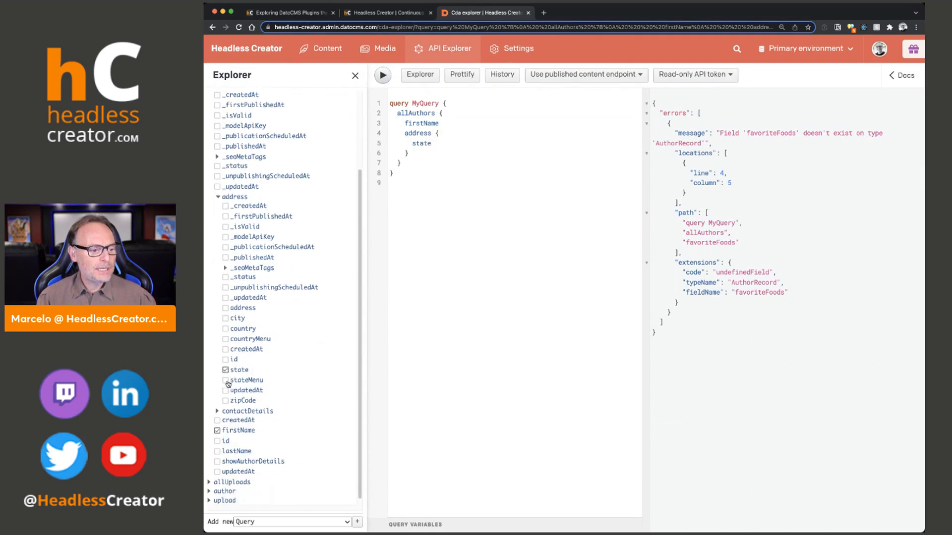
{"action": "left_click", "coordinate": [225, 381]}
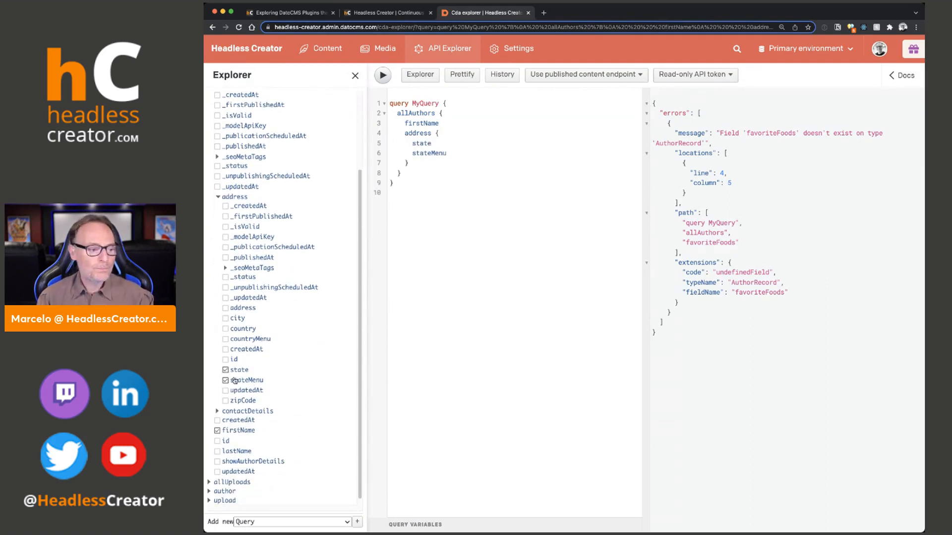
{"action": "left_click", "coordinate": [226, 329]}
{"action": "left_click", "coordinate": [226, 340]}
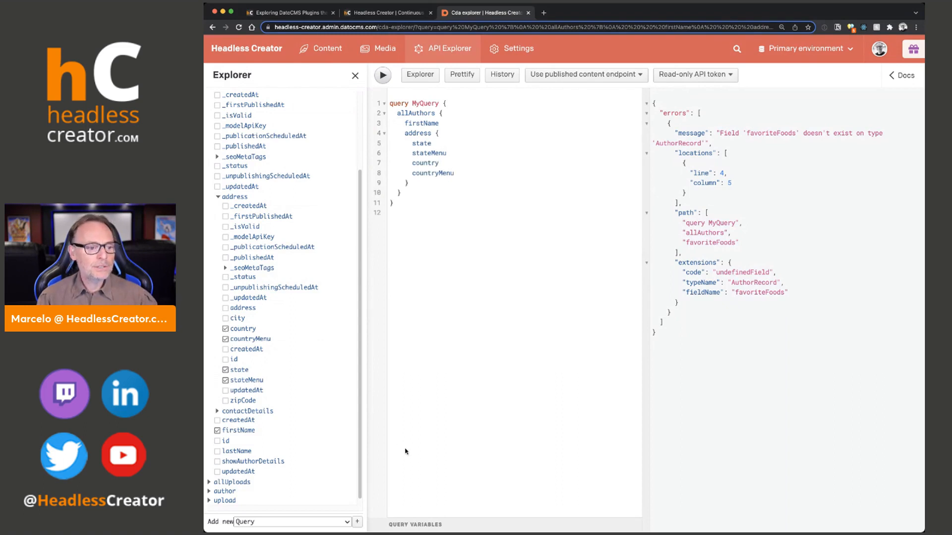
{"action": "left_click", "coordinate": [383, 76]}
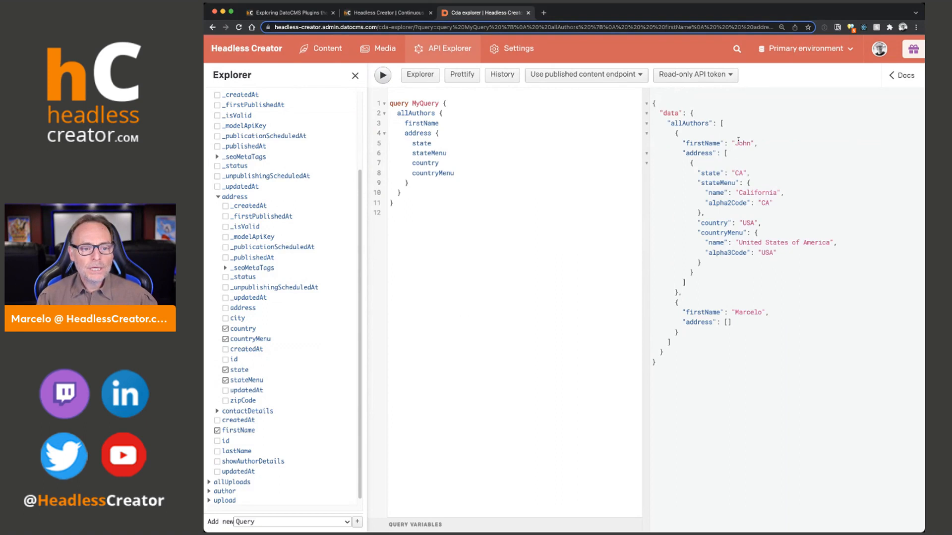
Step: Add lastName after firstName in the authors query and run it
{"action": "left_click_drag", "start_coordinate": [689, 143], "coordinate": [745, 154]}
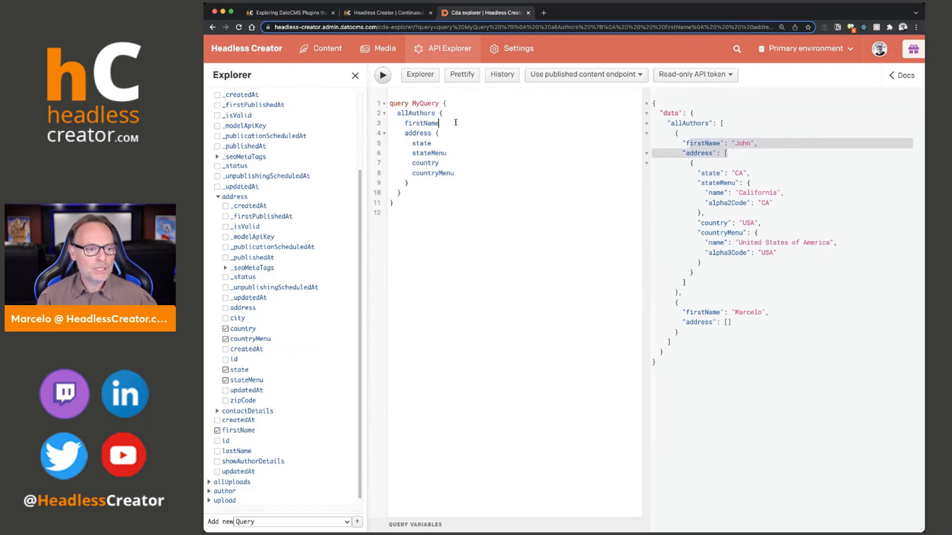
{"action": "key", "text": "Return"}
{"action": "type", "text": "lastName"}
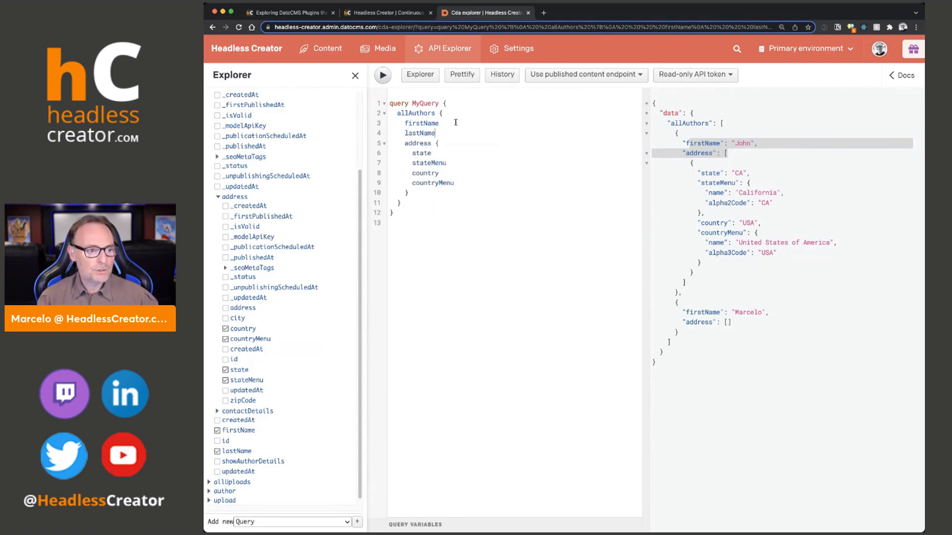
{"action": "key", "text": "ctrl+Return"}
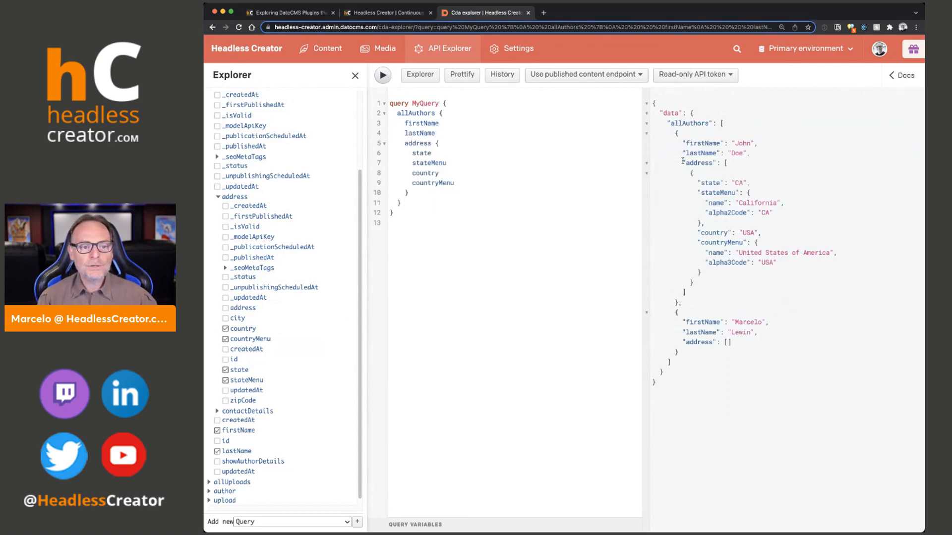
Step: Highlight the returned address values: state CA, stateMenu California, and countryMenu United States of America/USA
{"action": "left_click_drag", "start_coordinate": [682, 163], "coordinate": [739, 288]}
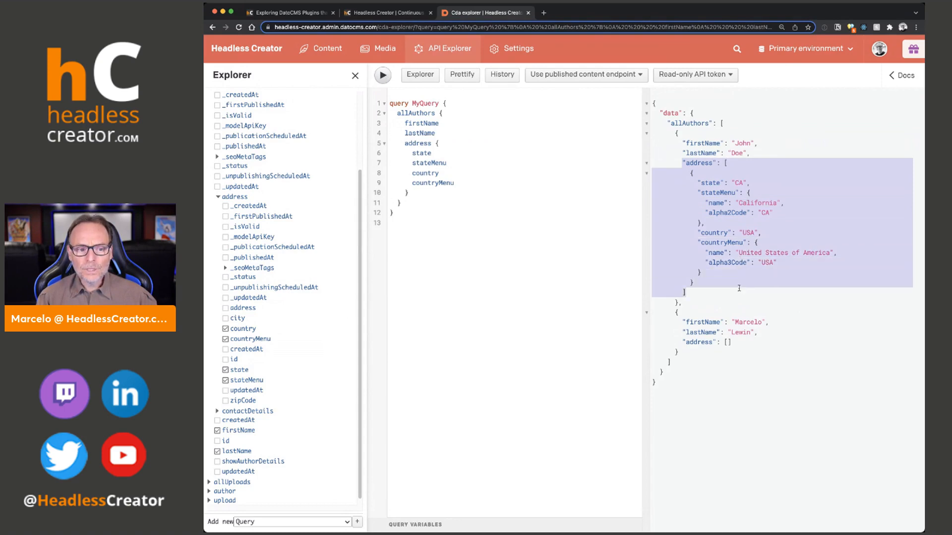
{"action": "left_click", "coordinate": [741, 243]}
{"action": "left_click_drag", "start_coordinate": [699, 182], "coordinate": [769, 217]}
{"action": "left_click_drag", "start_coordinate": [698, 183], "coordinate": [748, 184]}
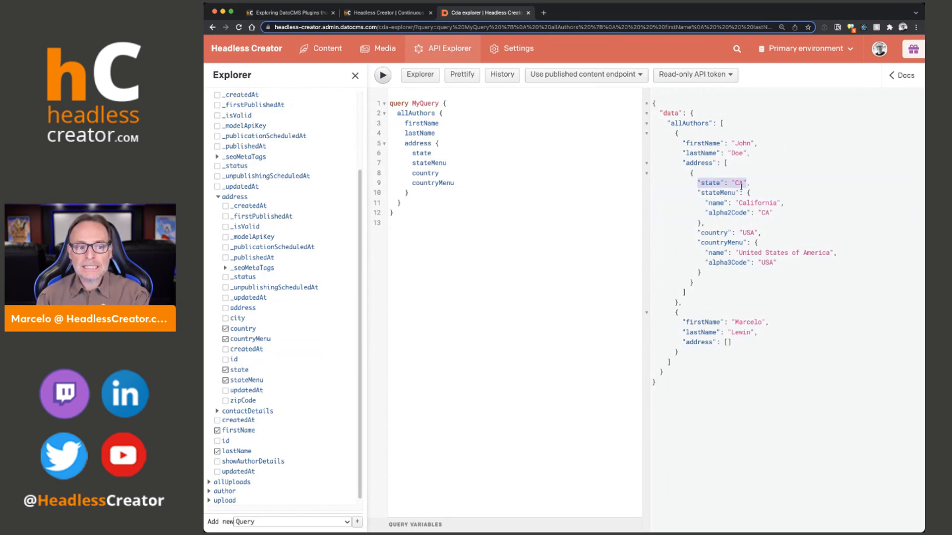
{"action": "left_click_drag", "start_coordinate": [698, 192], "coordinate": [778, 203]}
{"action": "left_click_drag", "start_coordinate": [705, 212], "coordinate": [778, 208]}
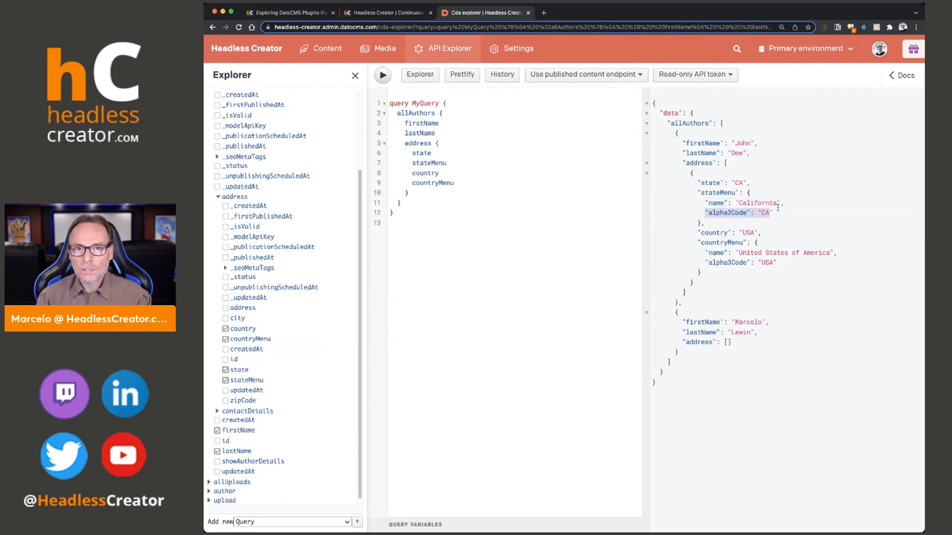
{"action": "left_click_drag", "start_coordinate": [701, 233], "coordinate": [762, 231]}
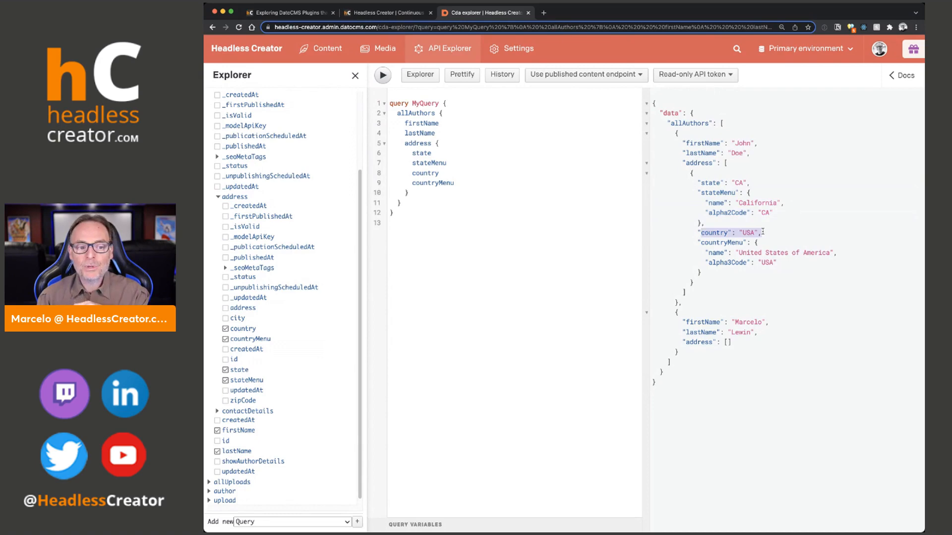
{"action": "left_click_drag", "start_coordinate": [693, 233], "coordinate": [783, 229]}
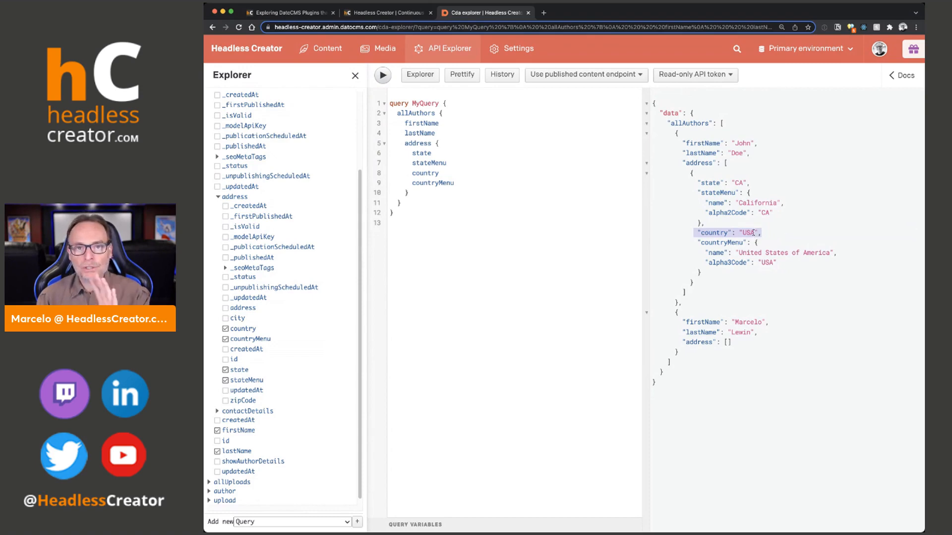
{"action": "left_click_drag", "start_coordinate": [700, 242], "coordinate": [737, 274]}
{"action": "left_click", "coordinate": [718, 249]}
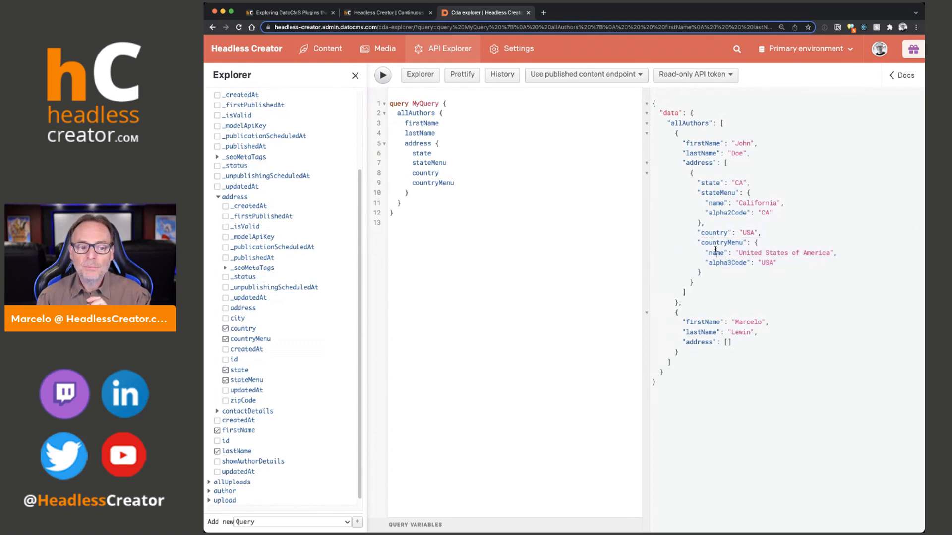
{"action": "double_click", "coordinate": [727, 263]}
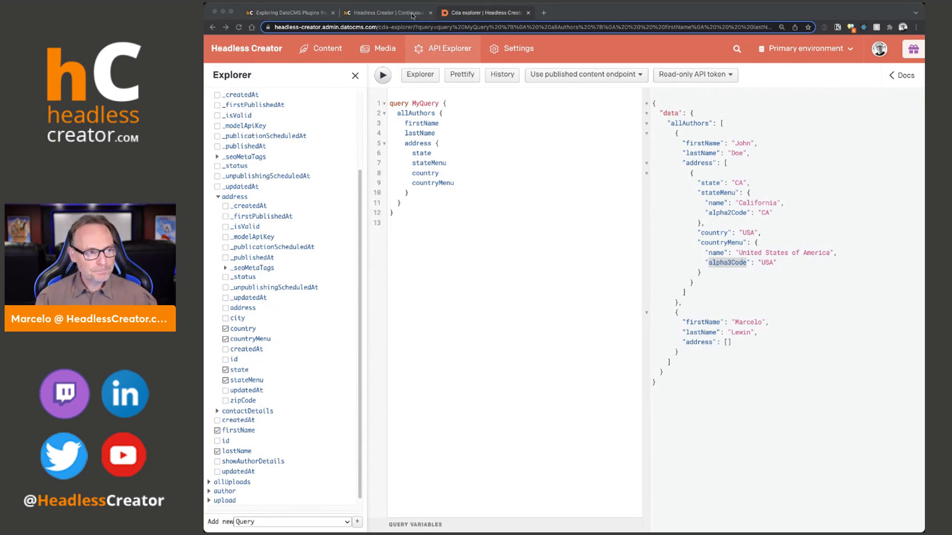
Step: Close the Headless Creator and Exploring DatoCMS Plugins tabs, then view the Author records list
{"action": "left_click", "coordinate": [413, 14]}
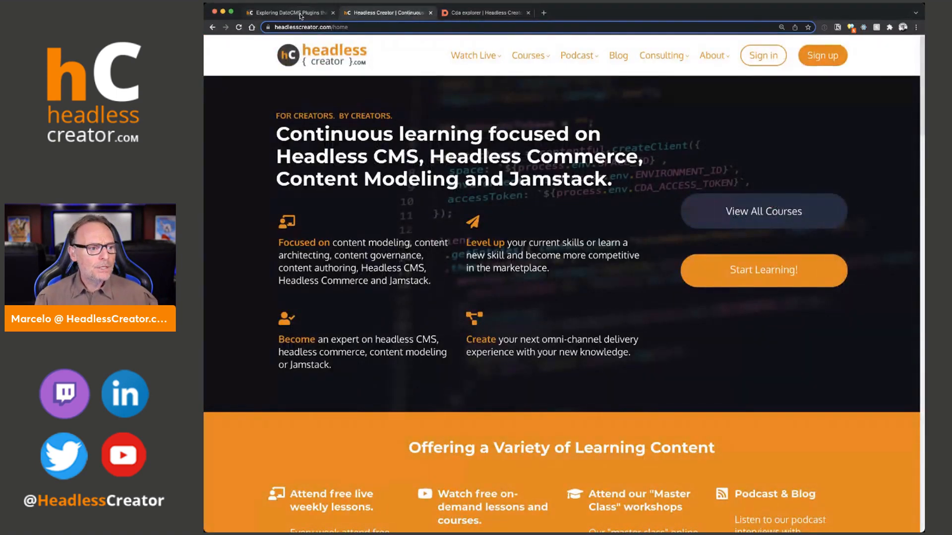
{"action": "left_click", "coordinate": [473, 14]}
{"action": "left_click", "coordinate": [430, 12]}
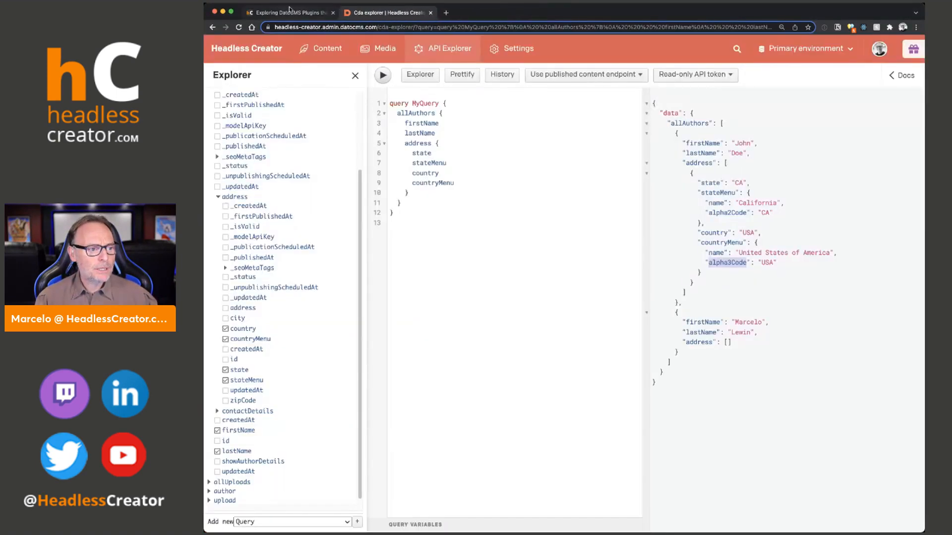
{"action": "left_click", "coordinate": [333, 13]}
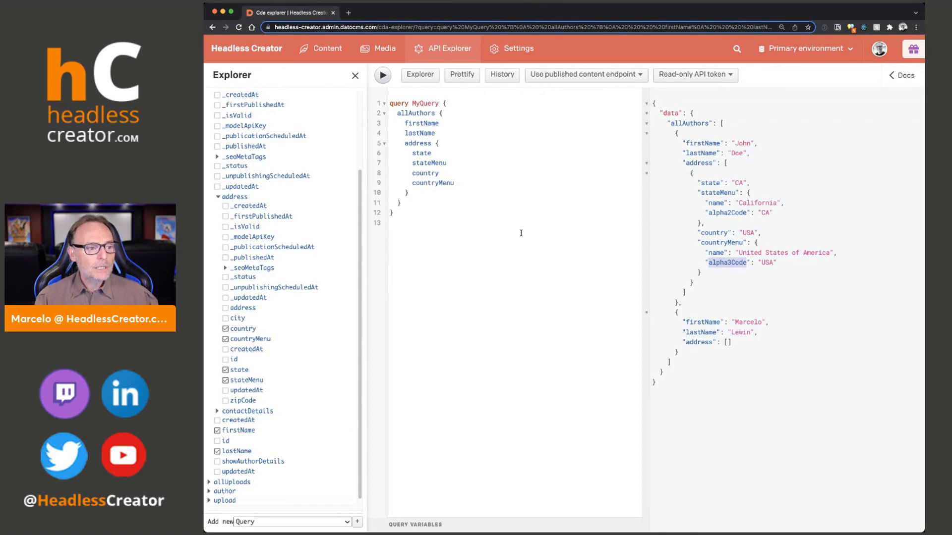
{"action": "left_click", "coordinate": [331, 56]}
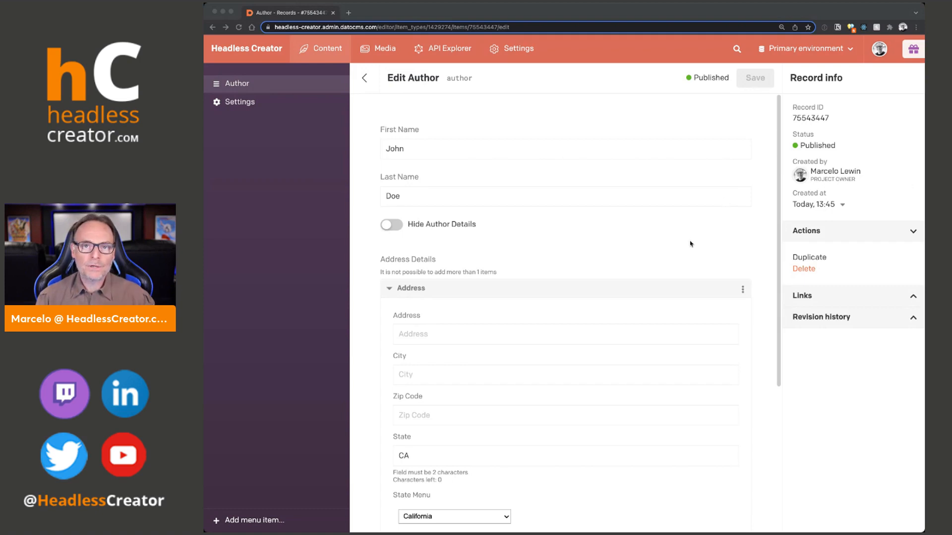
{"action": "double_click", "coordinate": [365, 79]}
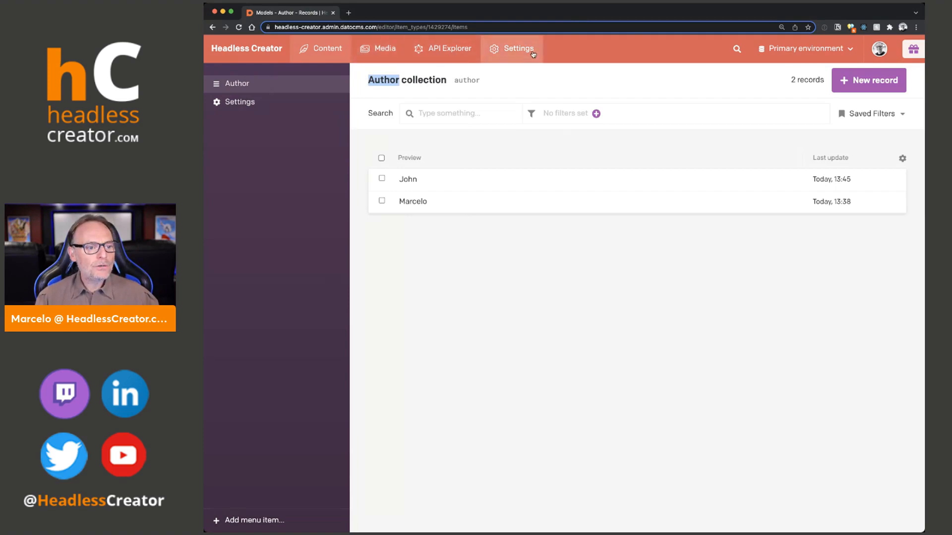
Step: Start a new integer number field named 'Rate this Author' in the Author model
{"action": "left_click", "coordinate": [525, 55]}
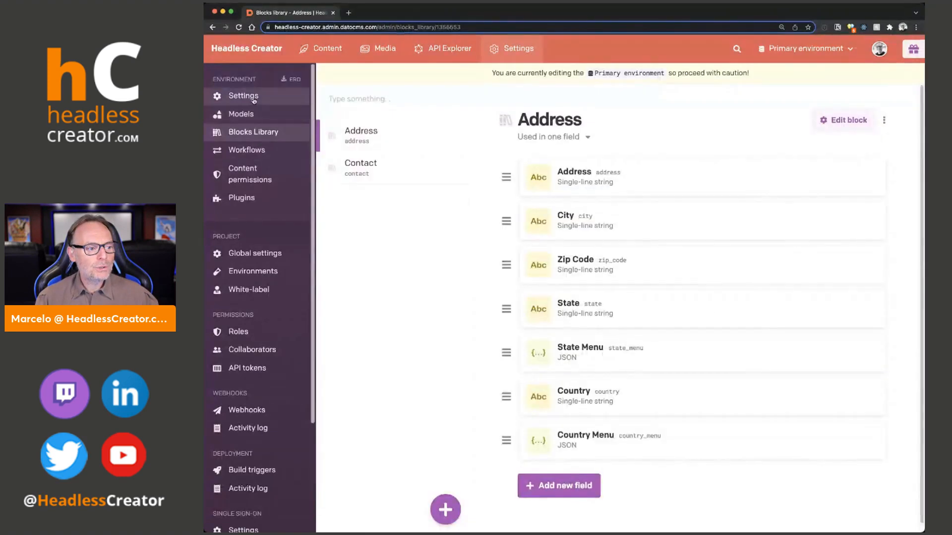
{"action": "left_click", "coordinate": [253, 112]}
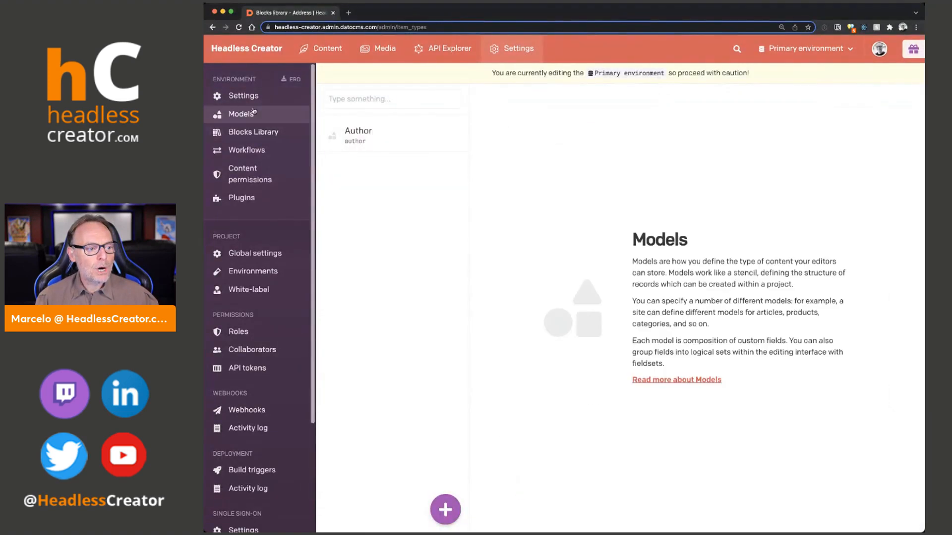
{"action": "left_click", "coordinate": [380, 130]}
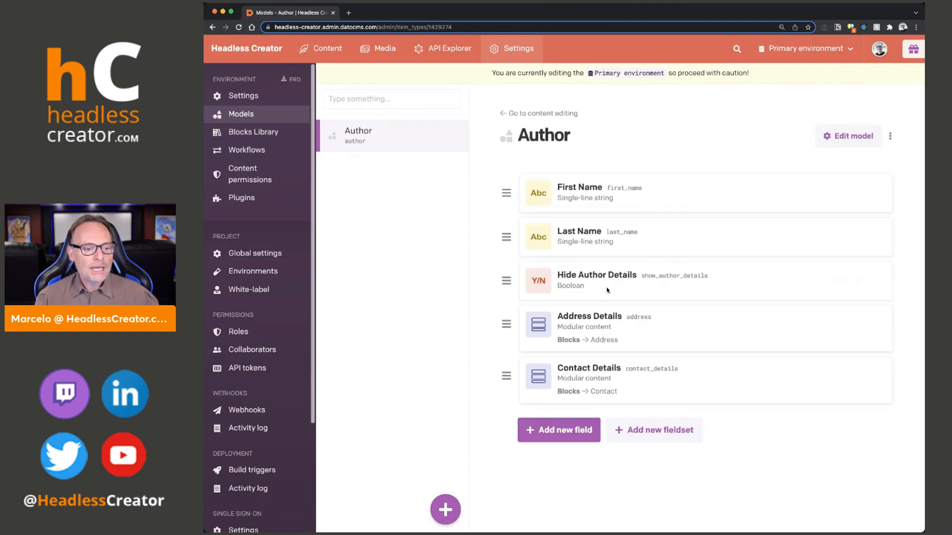
{"action": "left_click", "coordinate": [563, 432]}
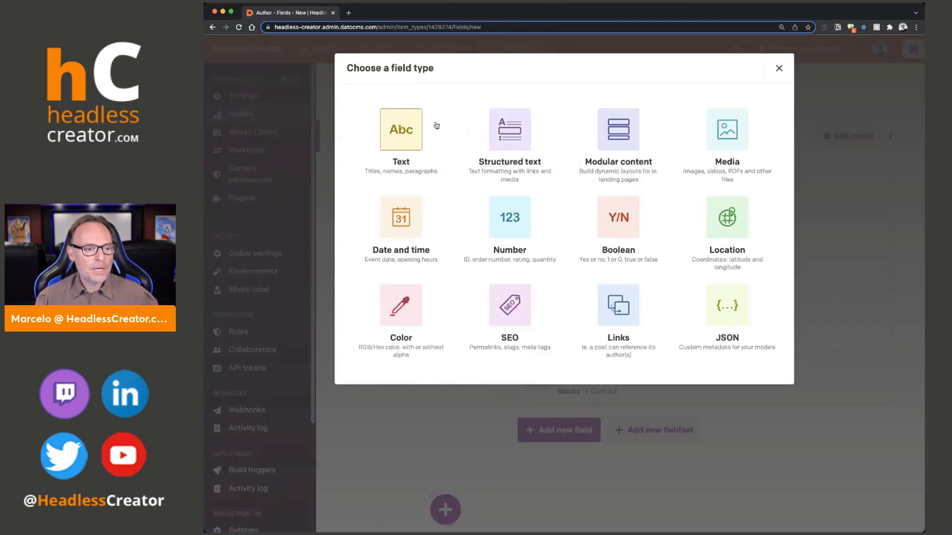
{"action": "left_click", "coordinate": [511, 228]}
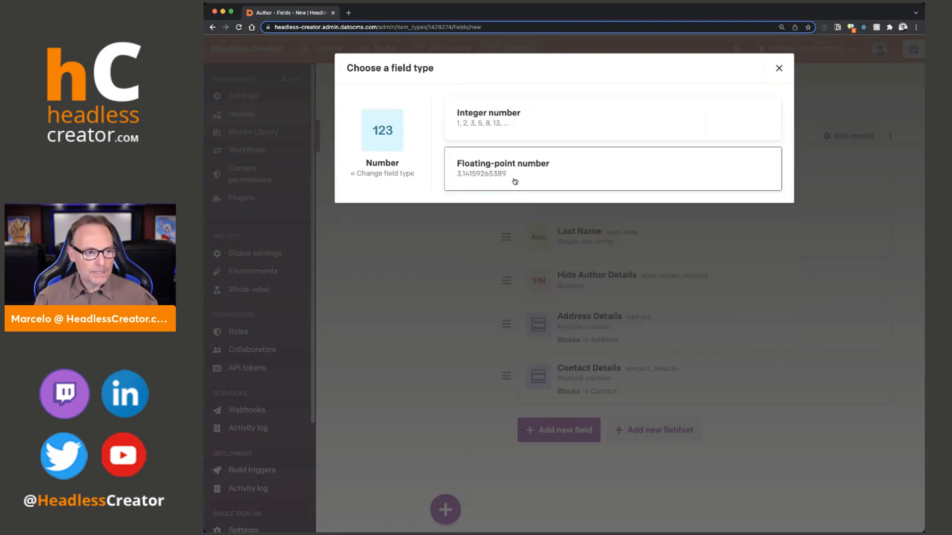
{"action": "left_click", "coordinate": [494, 119]}
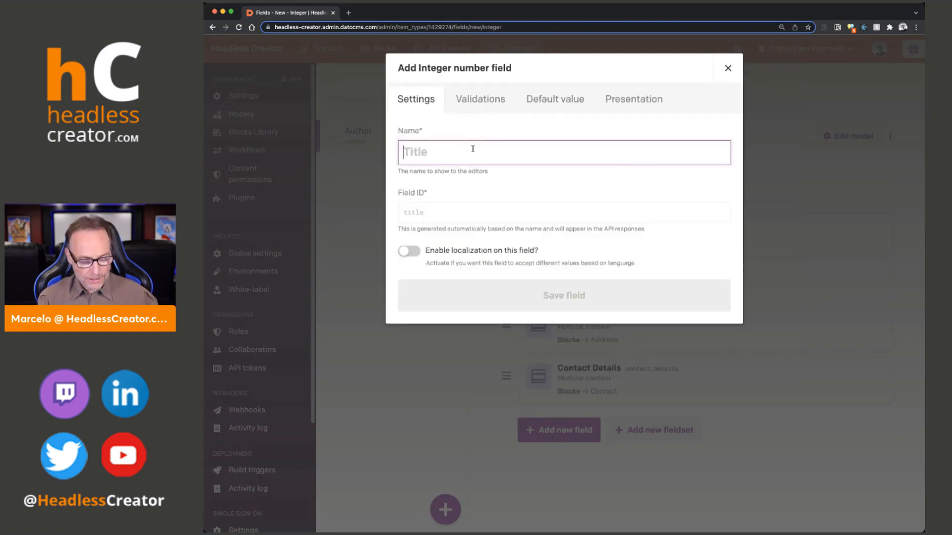
{"action": "type", "text": "Rate thi"}
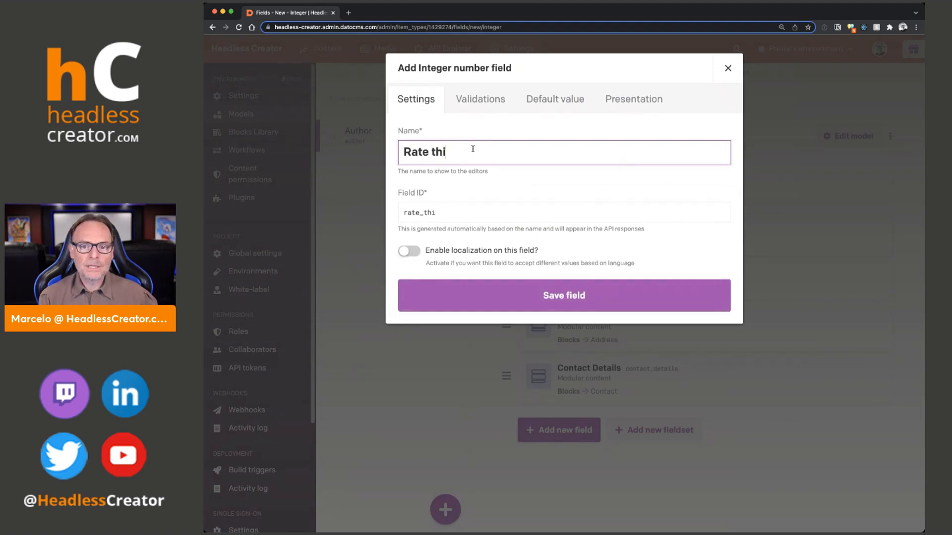
{"action": "type", "text": "s Author"}
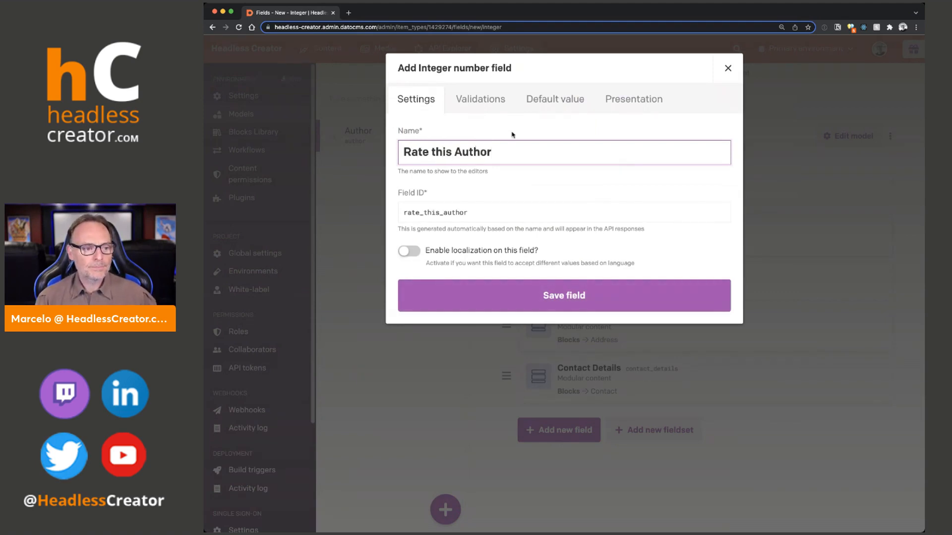
Step: Limit Rate this Author to a range of 1 to 10 and save the field
{"action": "left_click", "coordinate": [497, 99]}
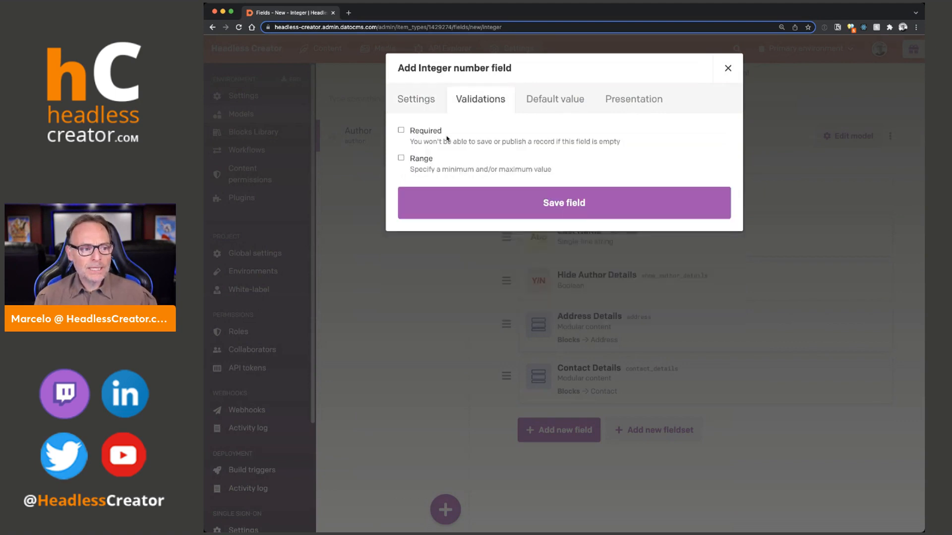
{"action": "left_click", "coordinate": [401, 158]}
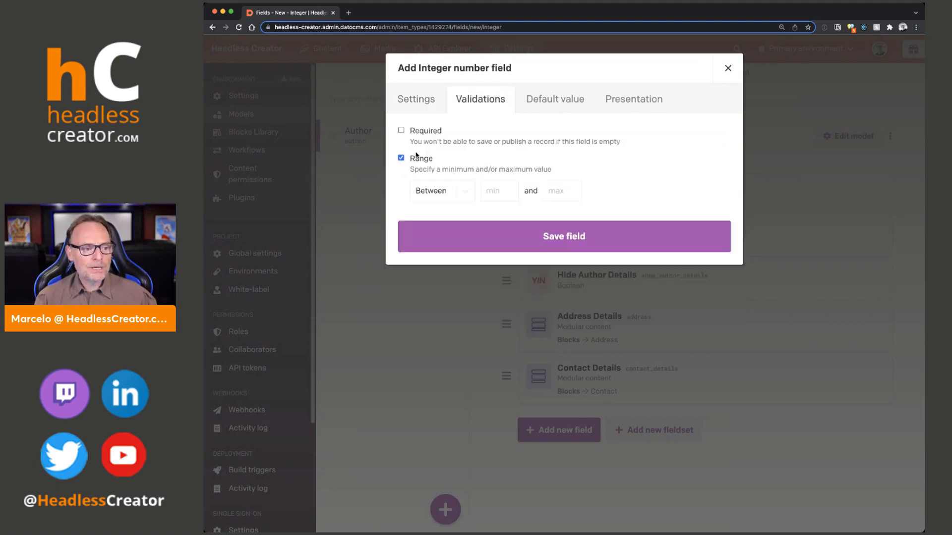
{"action": "left_click", "coordinate": [497, 189]}
{"action": "type", "text": "1"}
{"action": "left_click", "coordinate": [562, 191]}
{"action": "type", "text": "10"}
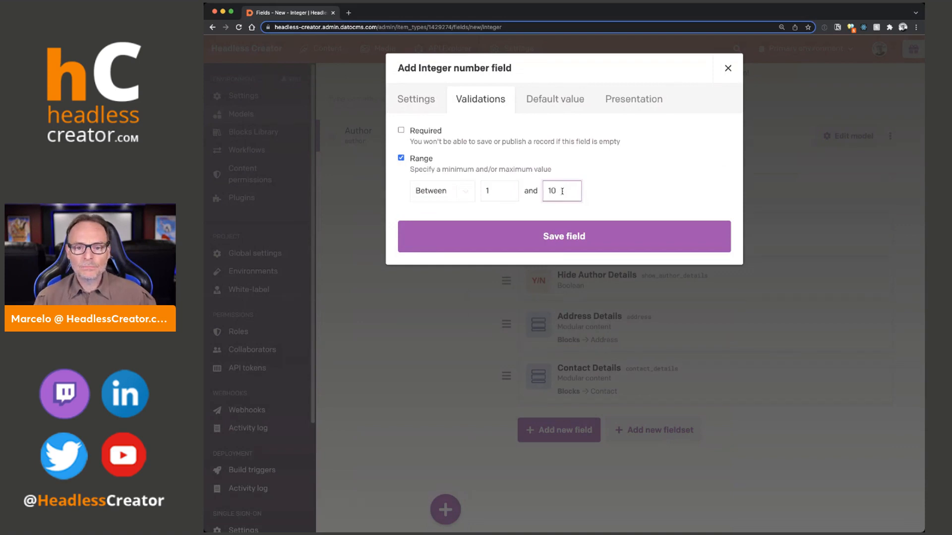
{"action": "left_click", "coordinate": [595, 251]}
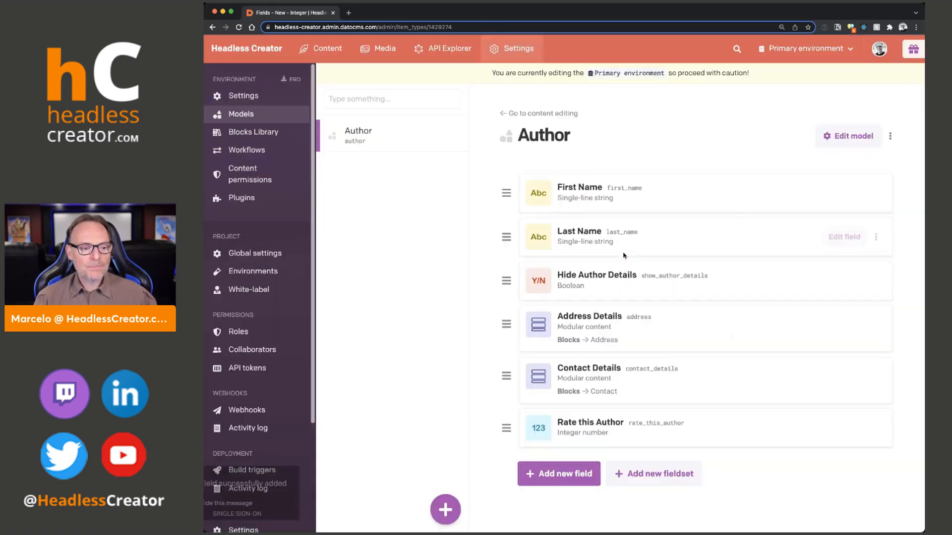
Step: Open the second author record and try ratings of 20 and 1.5 in Rate this Author
{"action": "left_click", "coordinate": [320, 48]}
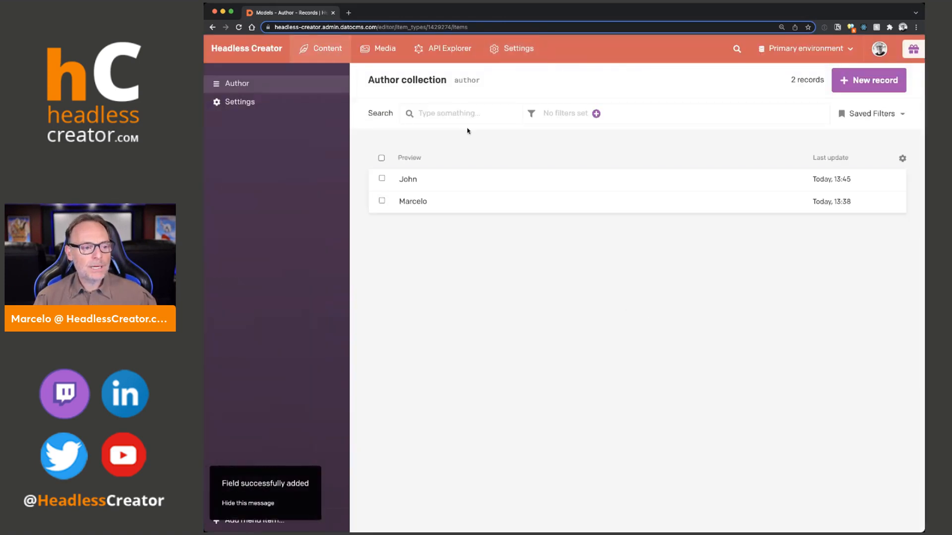
{"action": "left_click", "coordinate": [417, 207]}
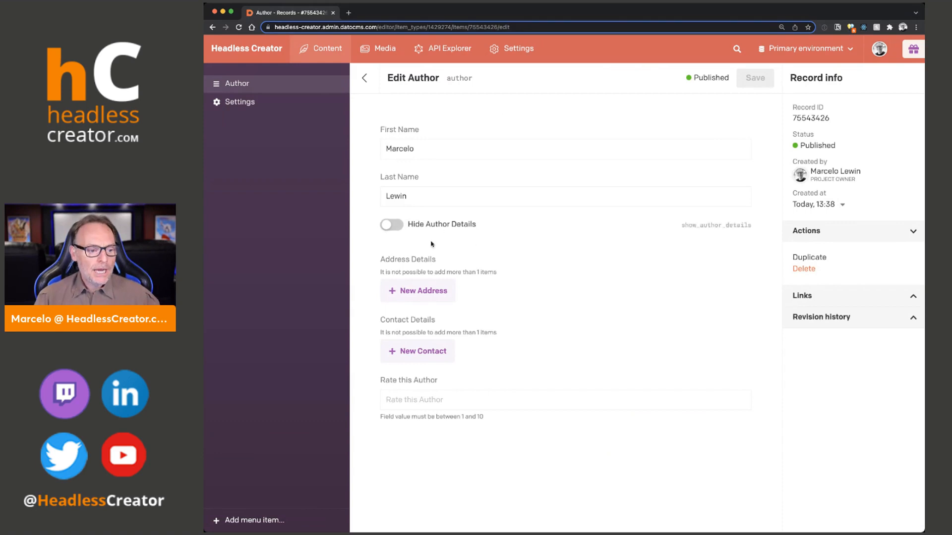
{"action": "left_click", "coordinate": [426, 400]}
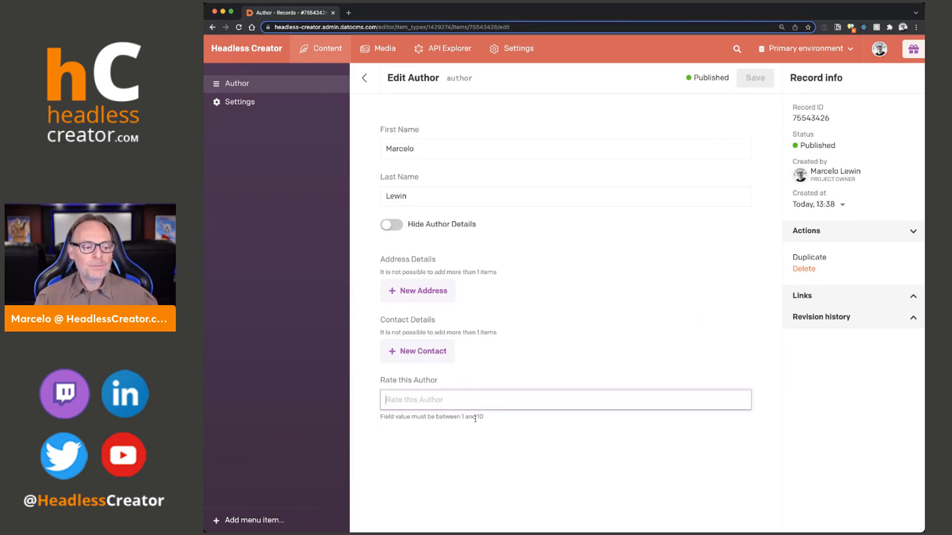
{"action": "type", "text": "20"}
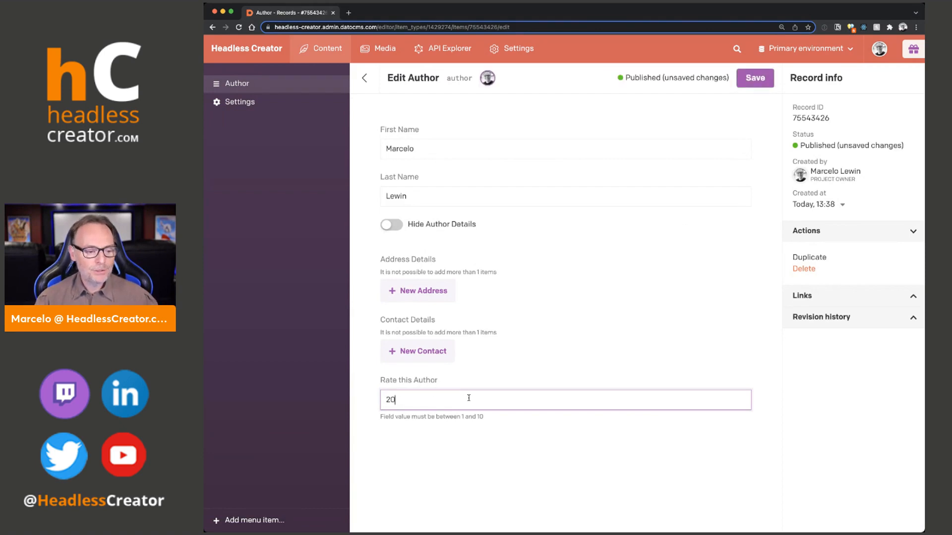
{"action": "double_click", "coordinate": [428, 407]}
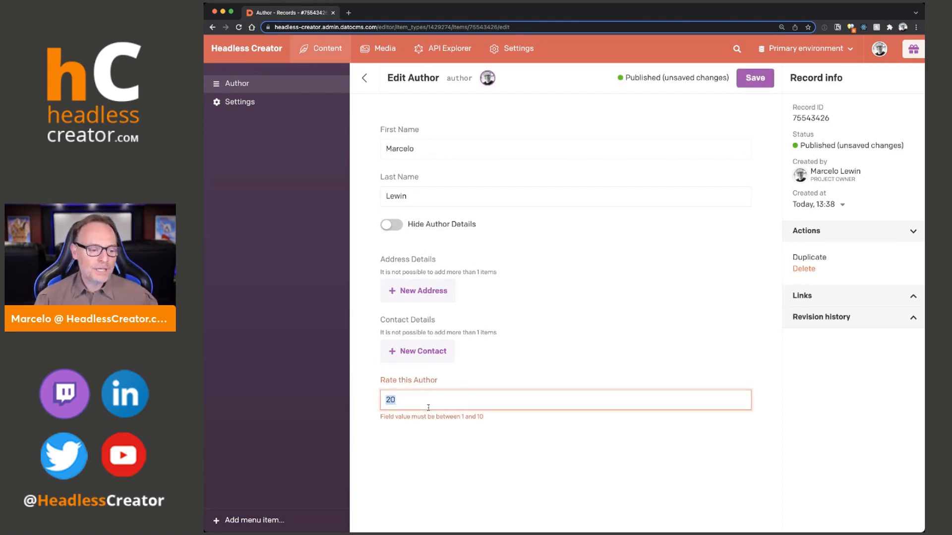
{"action": "type", "text": "1.5"}
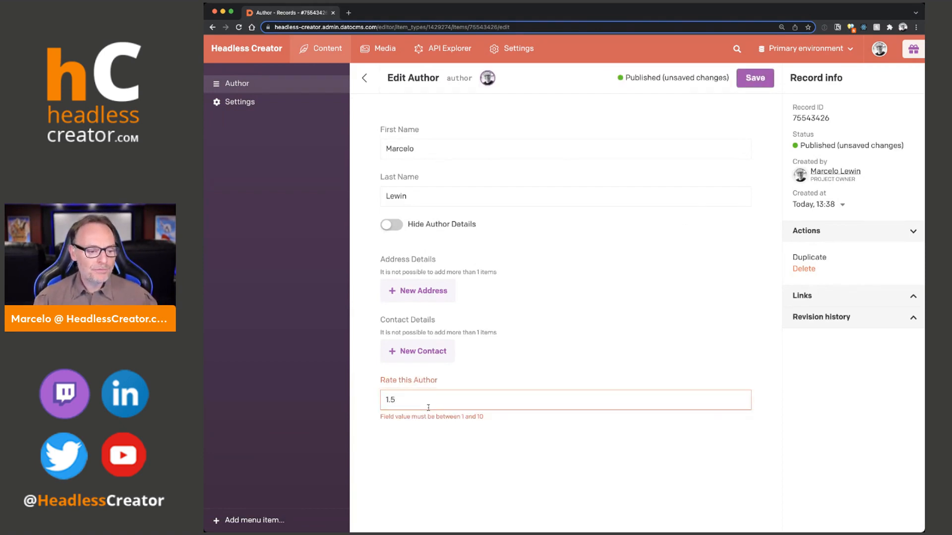
Step: Replace the rejected rating with 5 and save the record
{"action": "left_click", "coordinate": [410, 400]}
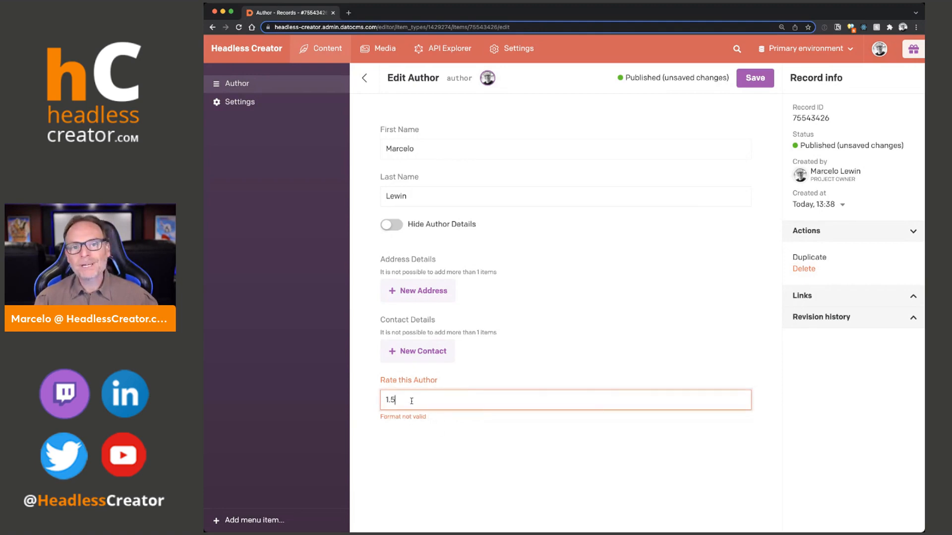
{"action": "double_click", "coordinate": [411, 401]}
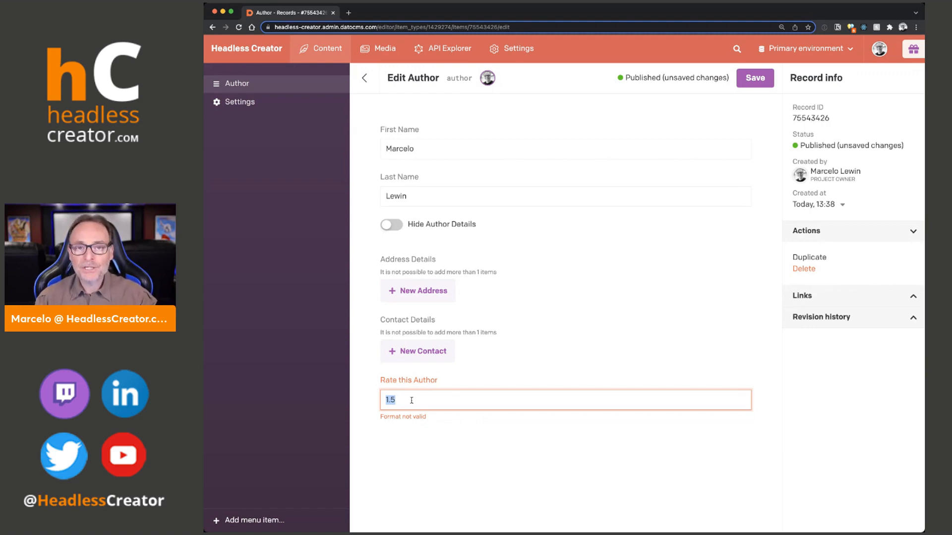
{"action": "type", "text": "5"}
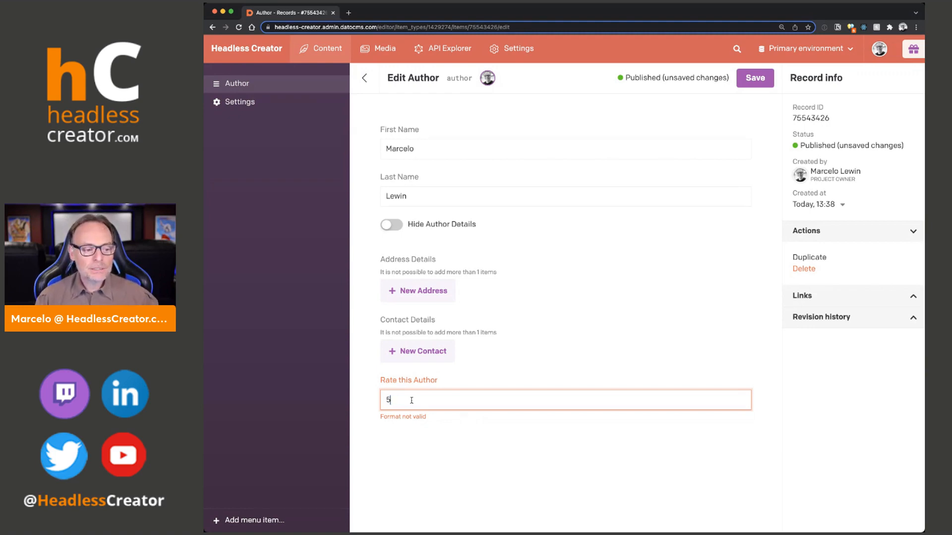
{"action": "left_click", "coordinate": [755, 78]}
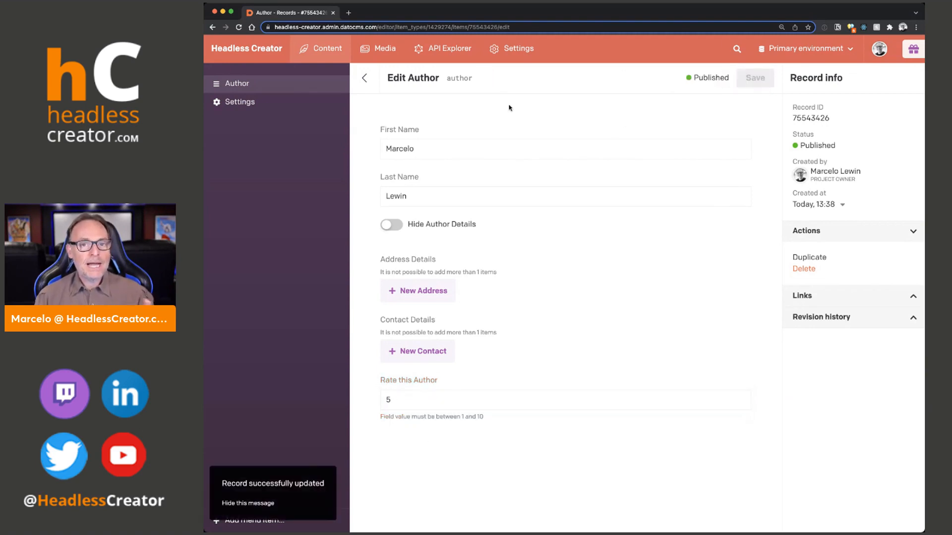
{"action": "left_click", "coordinate": [489, 50]}
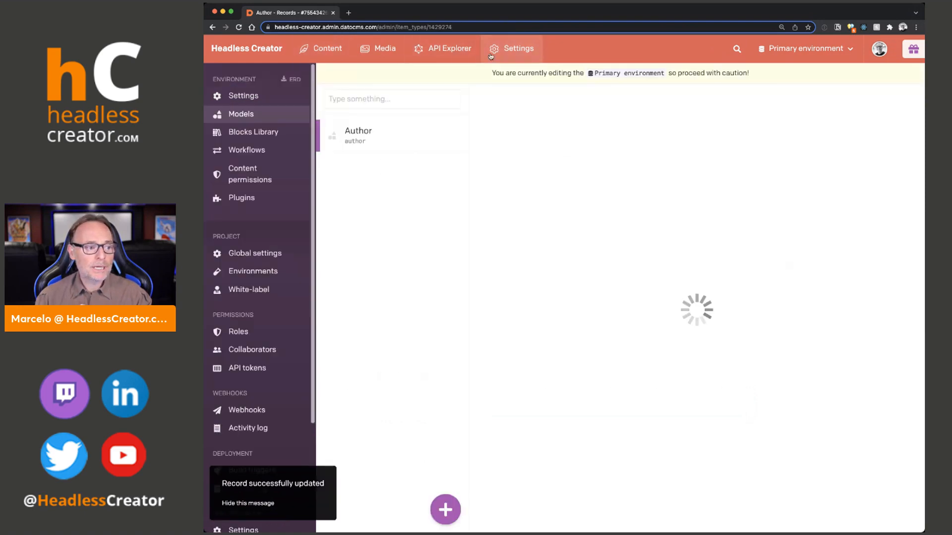
Step: Drag Rate this Author up in the Author model to sit between Last Name and Hide Author Details
{"action": "left_click", "coordinate": [242, 198]}
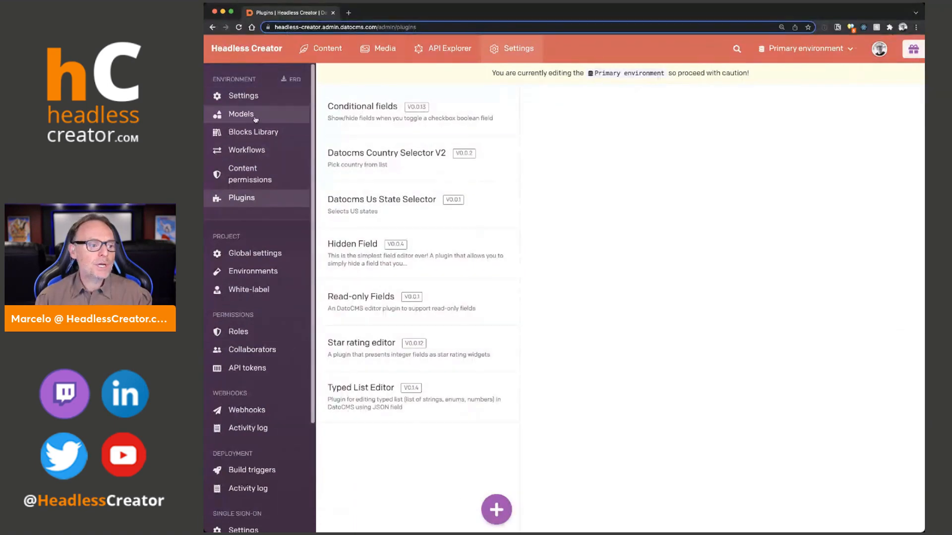
{"action": "left_click", "coordinate": [254, 114]}
{"action": "left_click", "coordinate": [367, 132]}
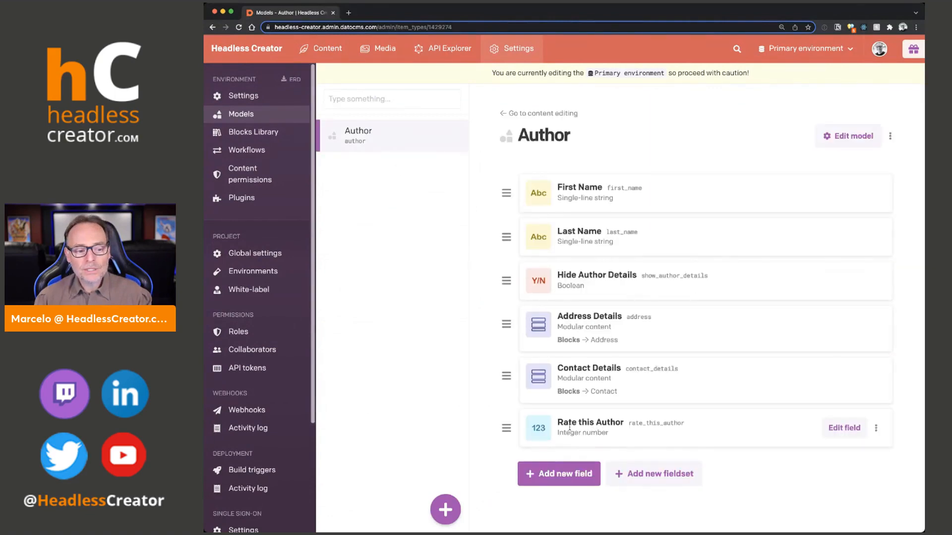
{"action": "left_click_drag", "start_coordinate": [506, 427], "coordinate": [646, 276]}
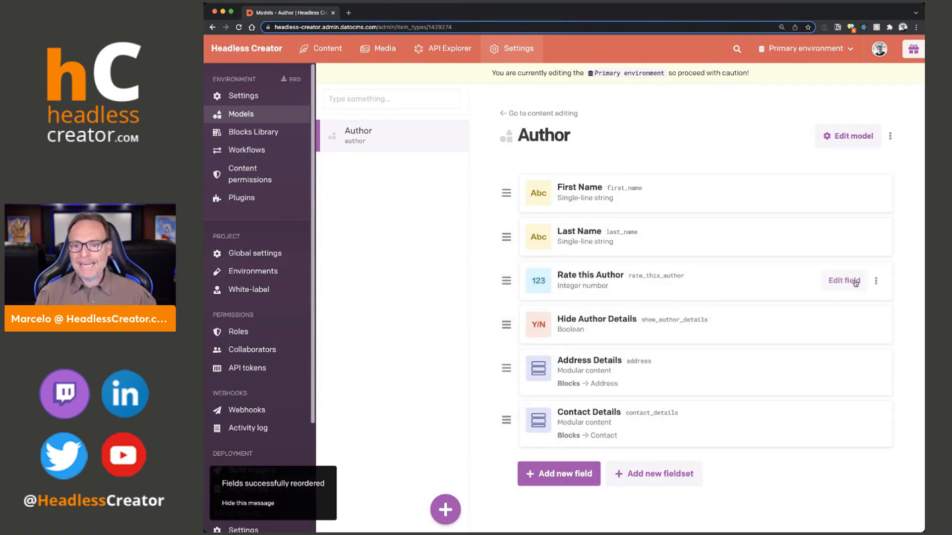
{"action": "left_click", "coordinate": [854, 282]}
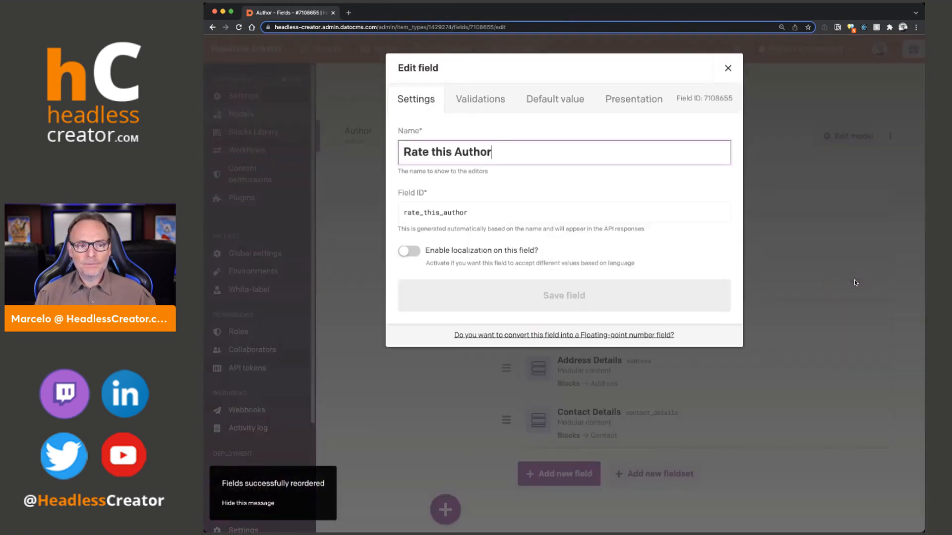
Step: Switch Rate this Author to the Star rating editor with maximum 10 and red (FF0707) stars
{"action": "left_click", "coordinate": [633, 101]}
{"action": "left_click", "coordinate": [466, 210]}
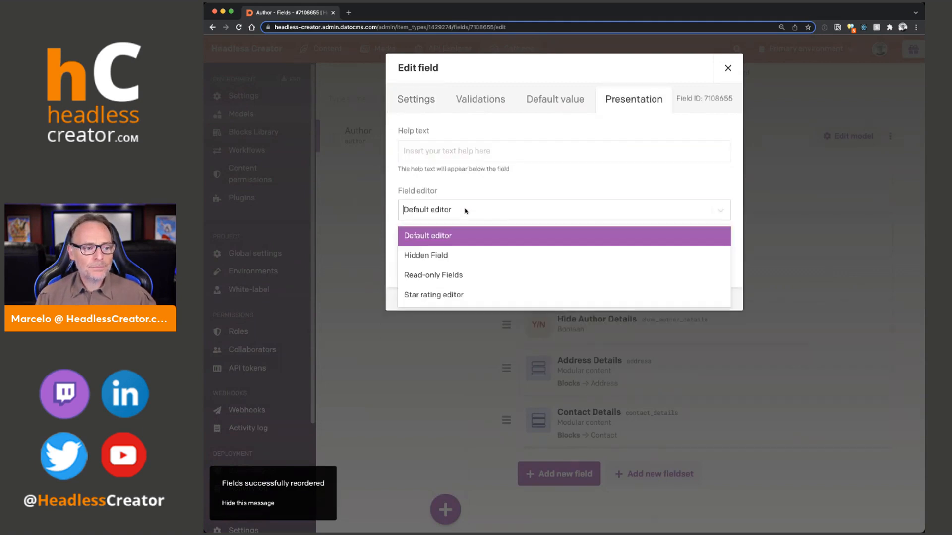
{"action": "left_click", "coordinate": [440, 296]}
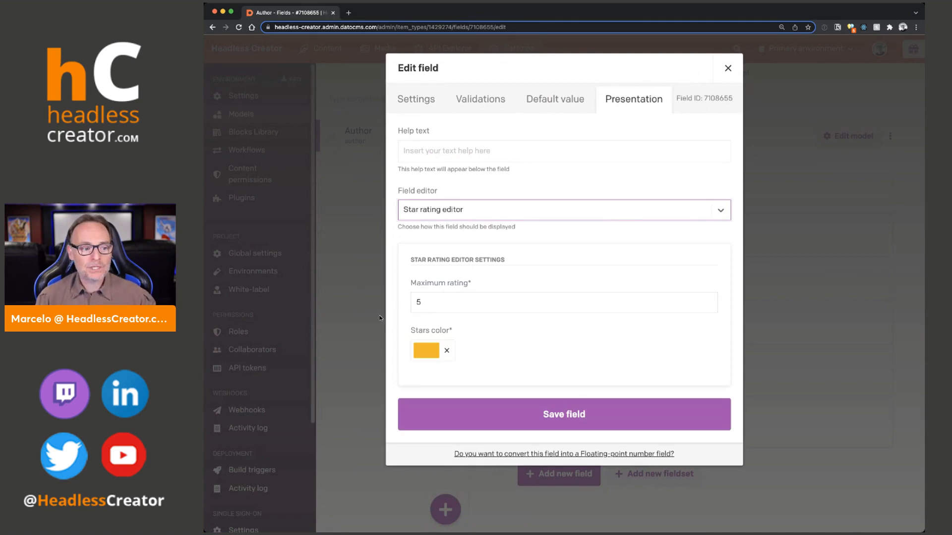
{"action": "double_click", "coordinate": [432, 303]}
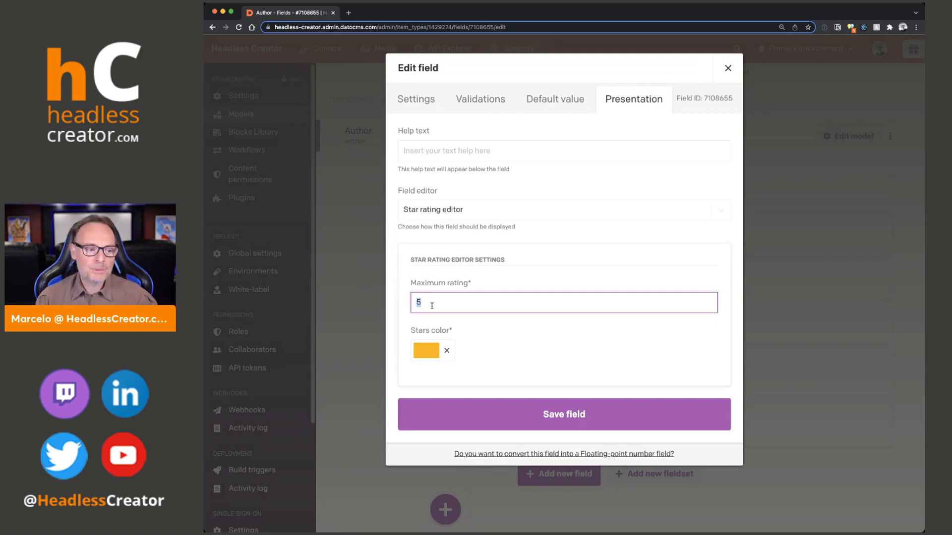
{"action": "type", "text": "10"}
{"action": "left_click", "coordinate": [446, 351]}
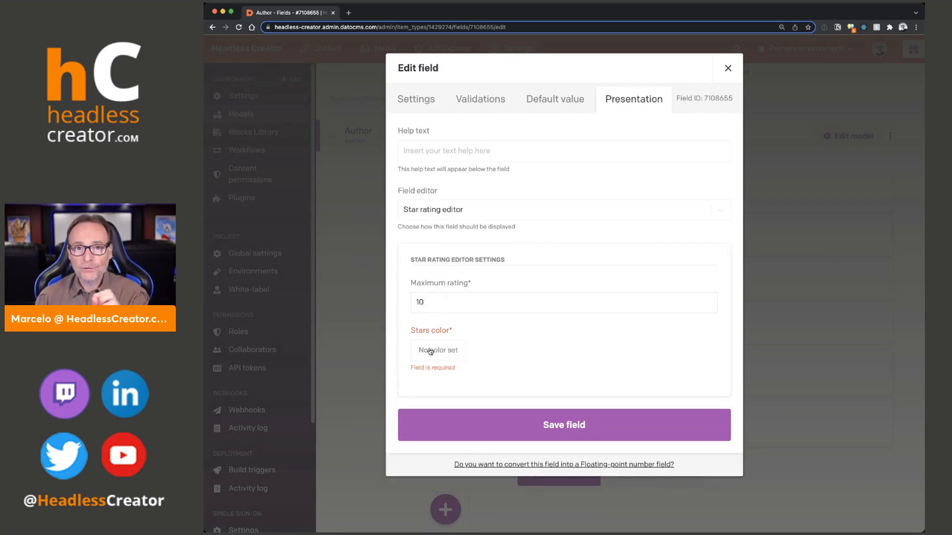
{"action": "left_click", "coordinate": [430, 351]}
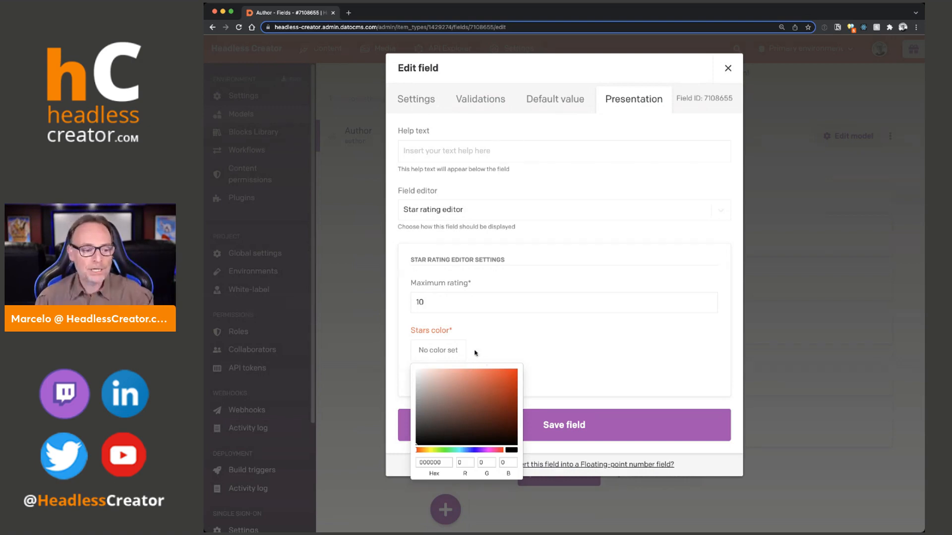
{"action": "left_click", "coordinate": [515, 370]}
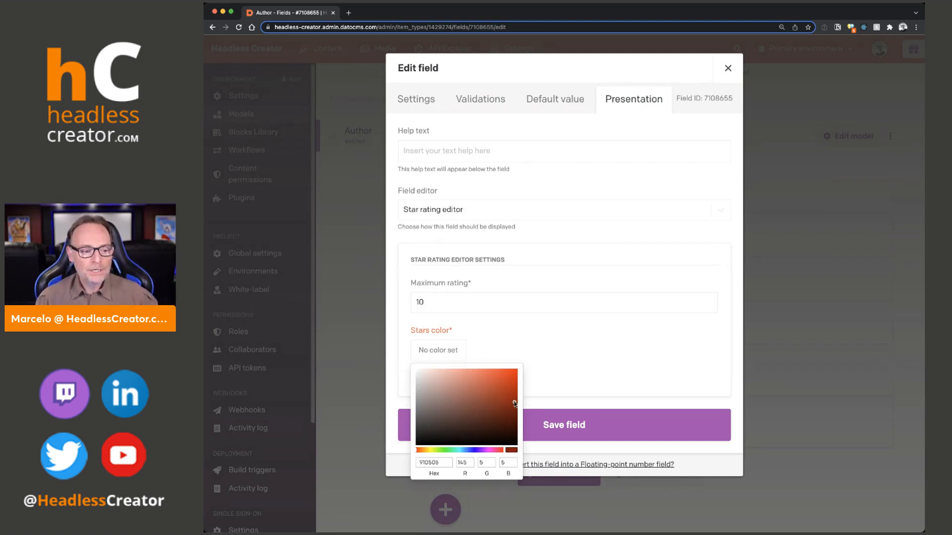
{"action": "left_click", "coordinate": [573, 425]}
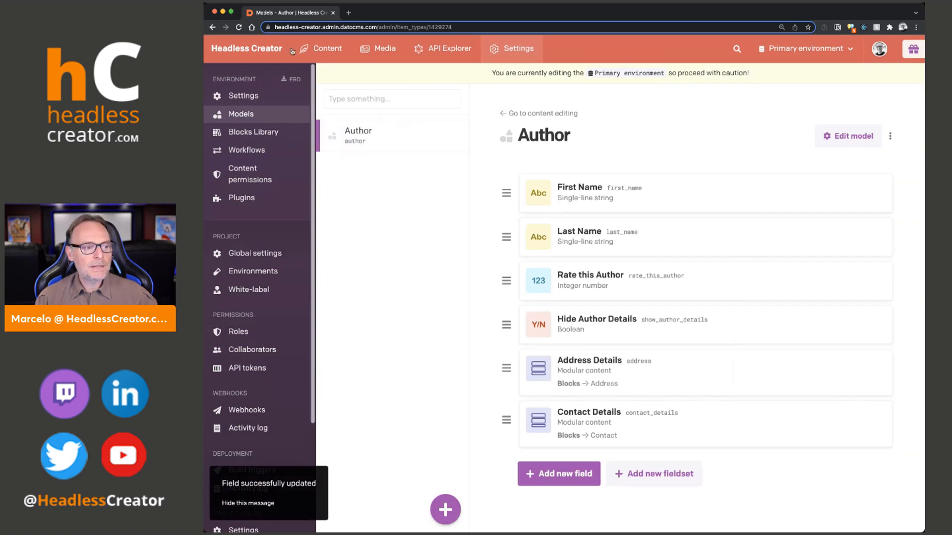
{"action": "left_click", "coordinate": [293, 49]}
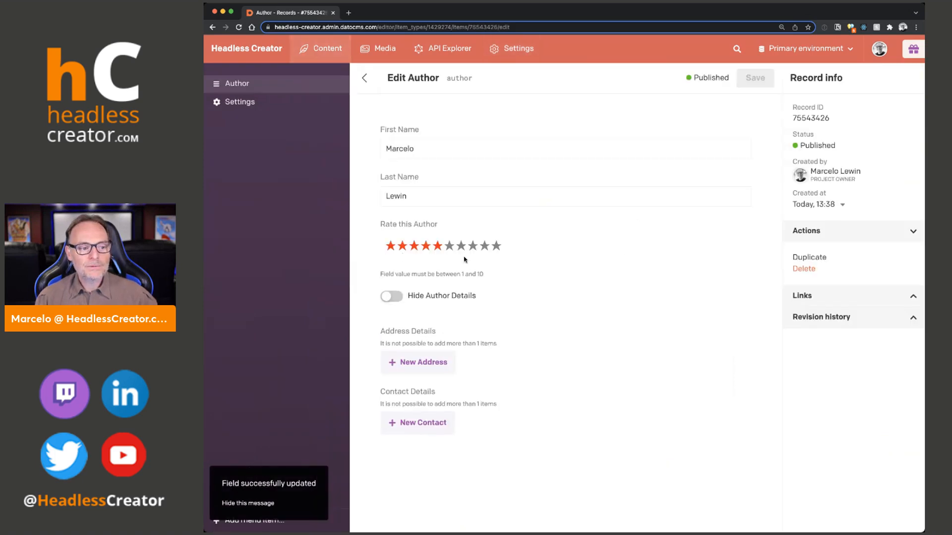
Step: Open the other author record, give it a rating of 9 stars, and save
{"action": "left_click", "coordinate": [364, 78]}
{"action": "left_click", "coordinate": [411, 203]}
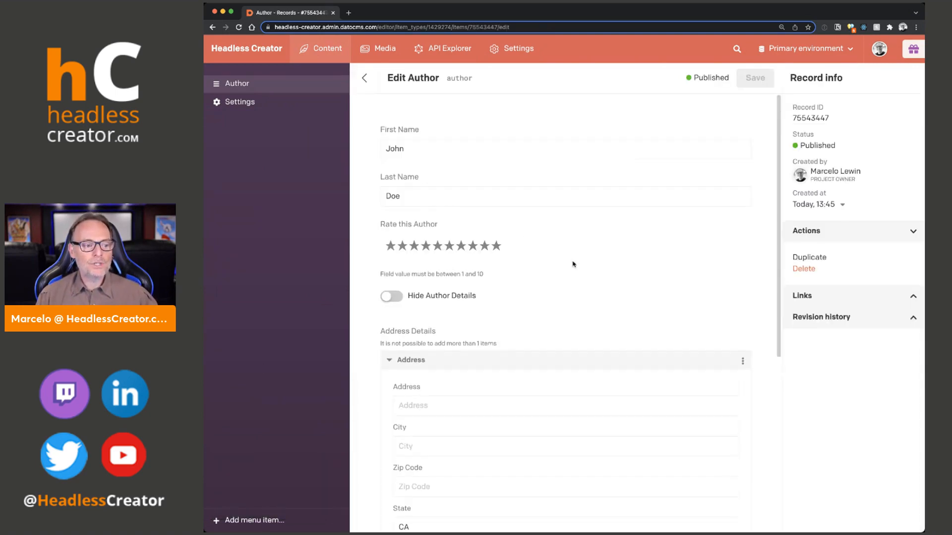
{"action": "left_click", "coordinate": [490, 246]}
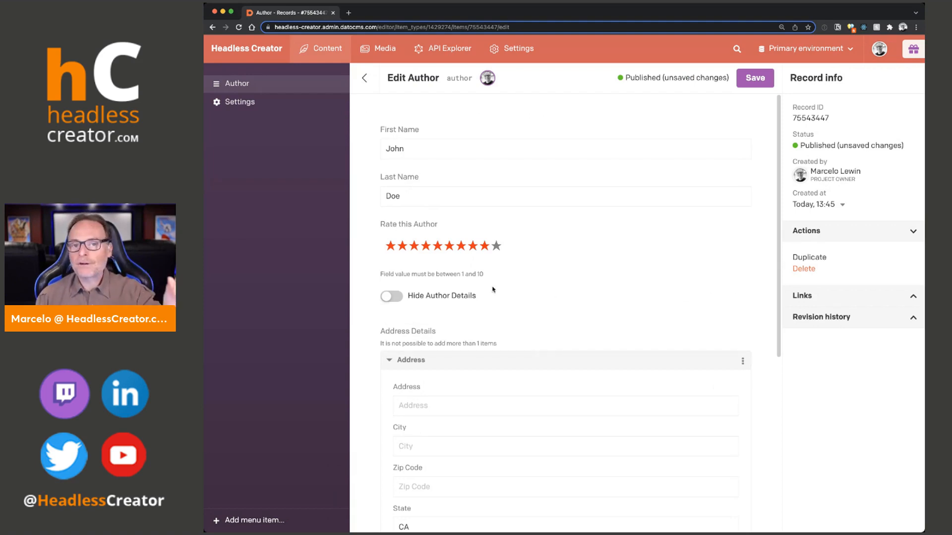
{"action": "left_click", "coordinate": [760, 80]}
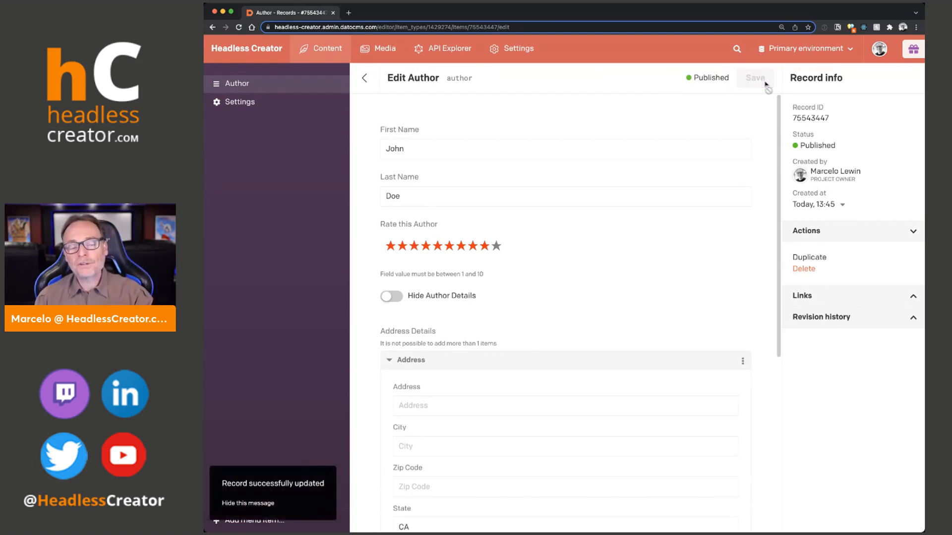
{"action": "left_click", "coordinate": [457, 54]}
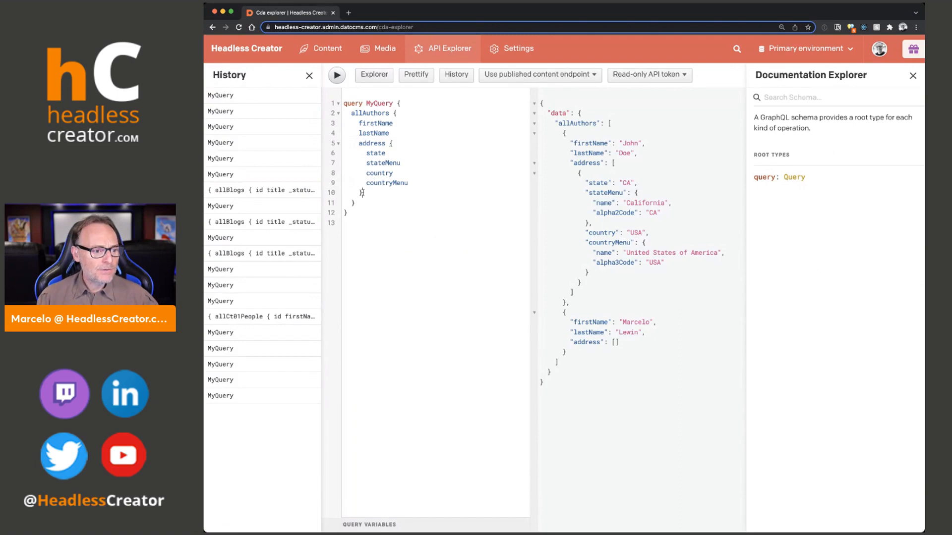
Step: Replace the address block with rateThisAuthor in the authors query and run it, returning ratings 9 and 5
{"action": "left_click_drag", "start_coordinate": [365, 191], "coordinate": [359, 143]}
{"action": "key", "text": "BackSpace"}
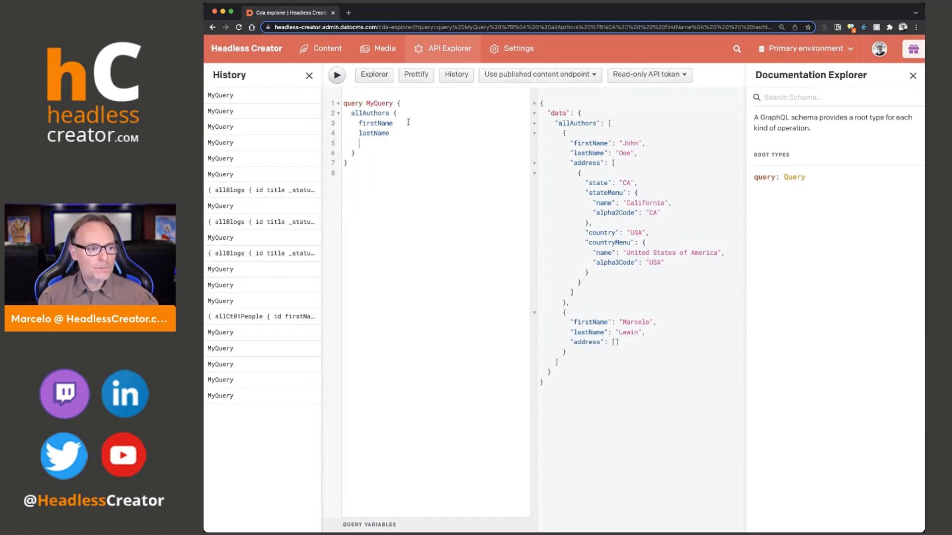
{"action": "type", "text": "ra"}
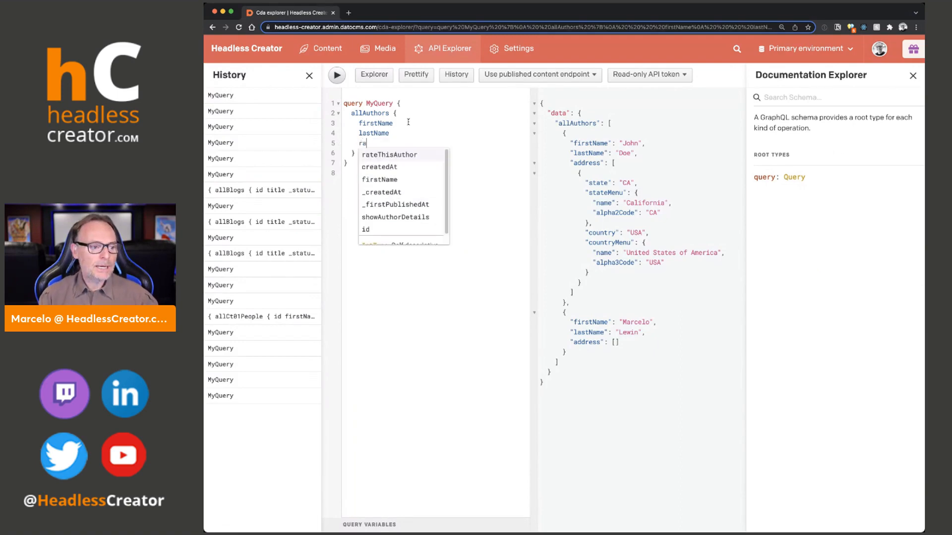
{"action": "left_click", "coordinate": [396, 157]}
{"action": "left_click", "coordinate": [338, 75]}
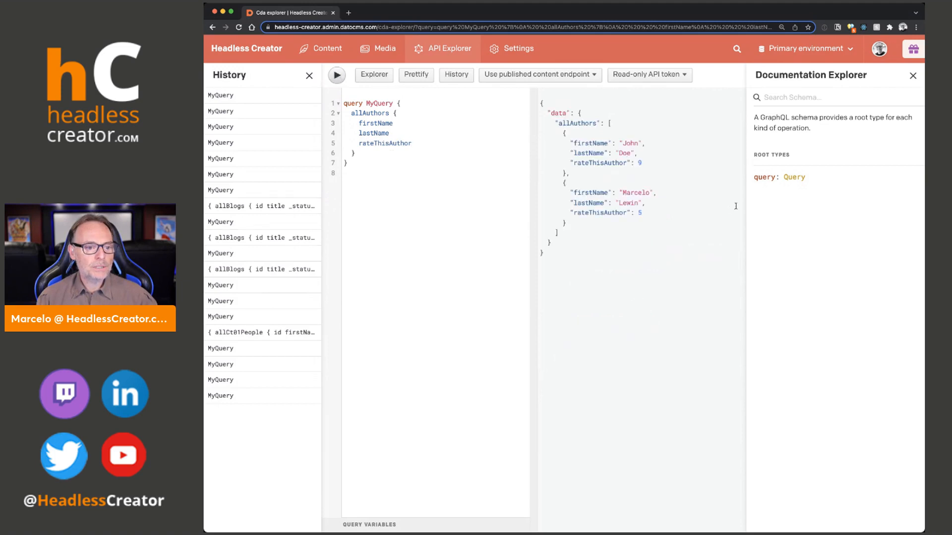
{"action": "double_click", "coordinate": [640, 163]}
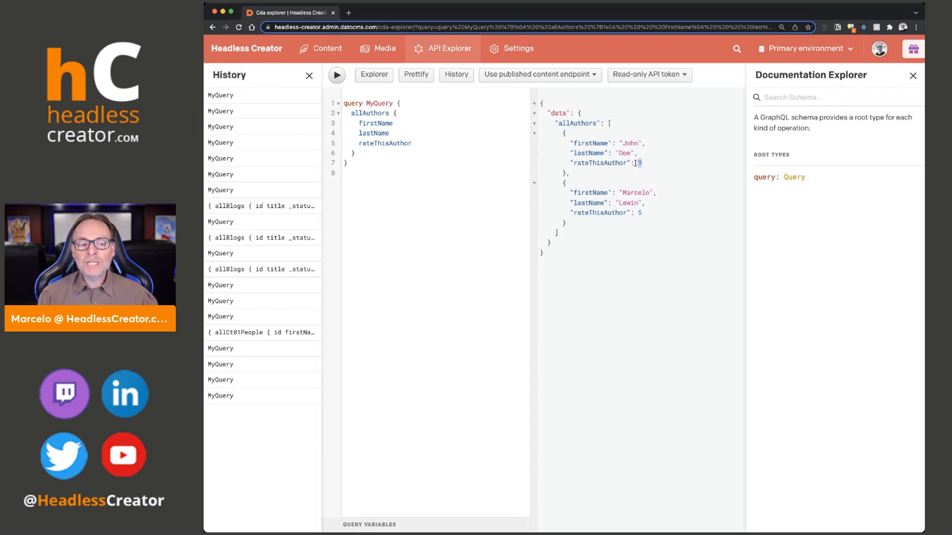
Step: Close the API documentation and query history panels
{"action": "left_click", "coordinate": [912, 76]}
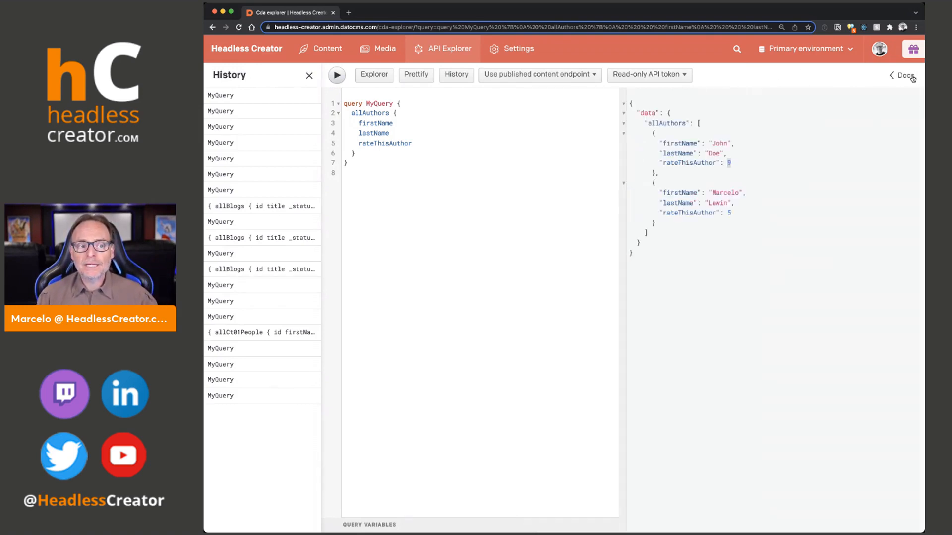
{"action": "left_click", "coordinate": [310, 75]}
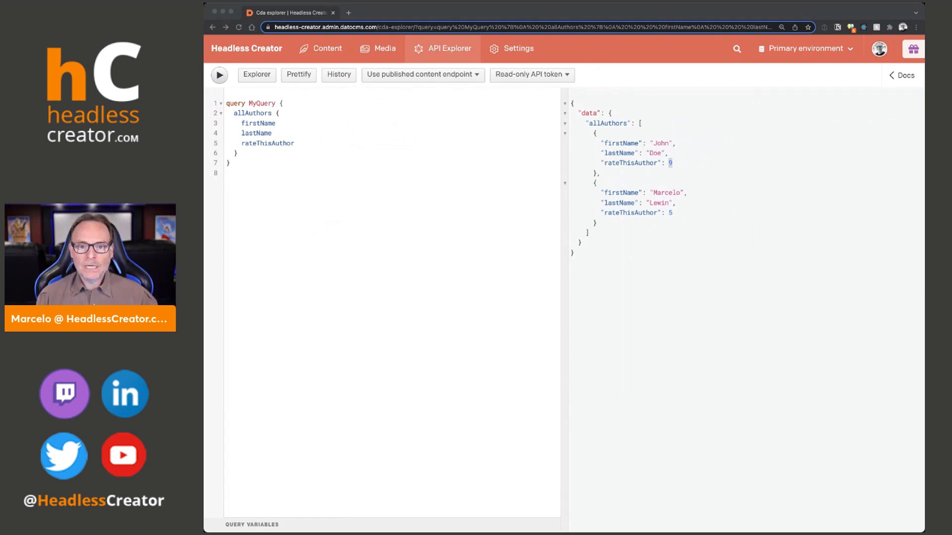
{"action": "left_click", "coordinate": [507, 49]}
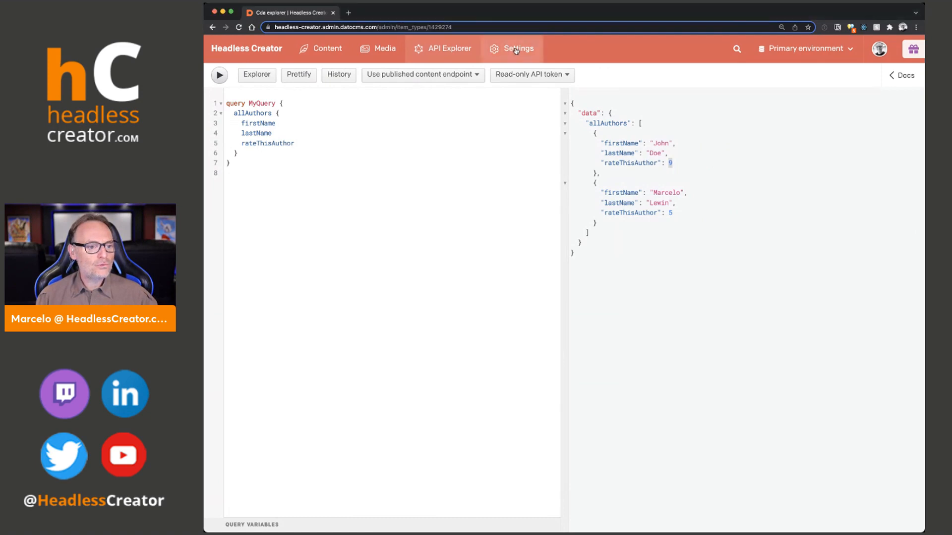
Step: Look over the Plugins list, then go to Models and open Author's six fields
{"action": "left_click", "coordinate": [268, 197]}
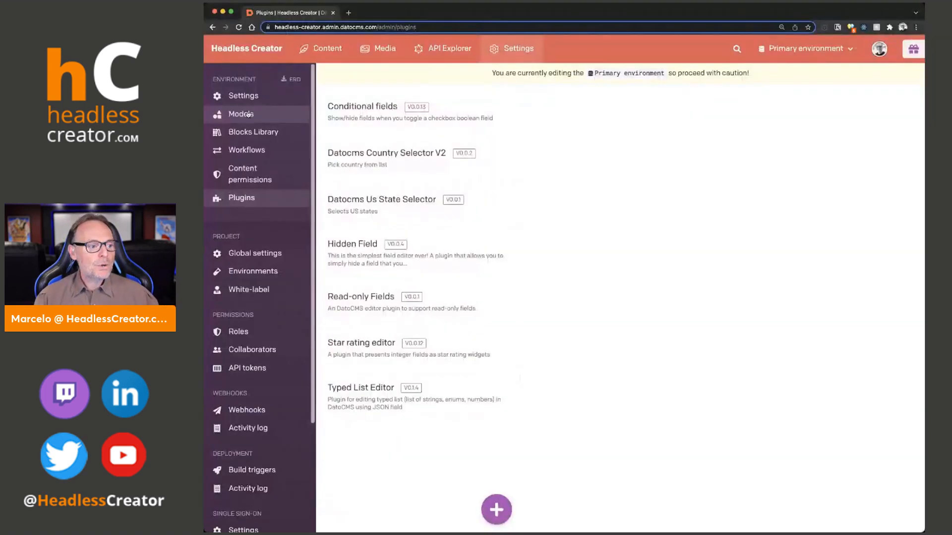
{"action": "left_click", "coordinate": [248, 114]}
{"action": "left_click", "coordinate": [353, 132]}
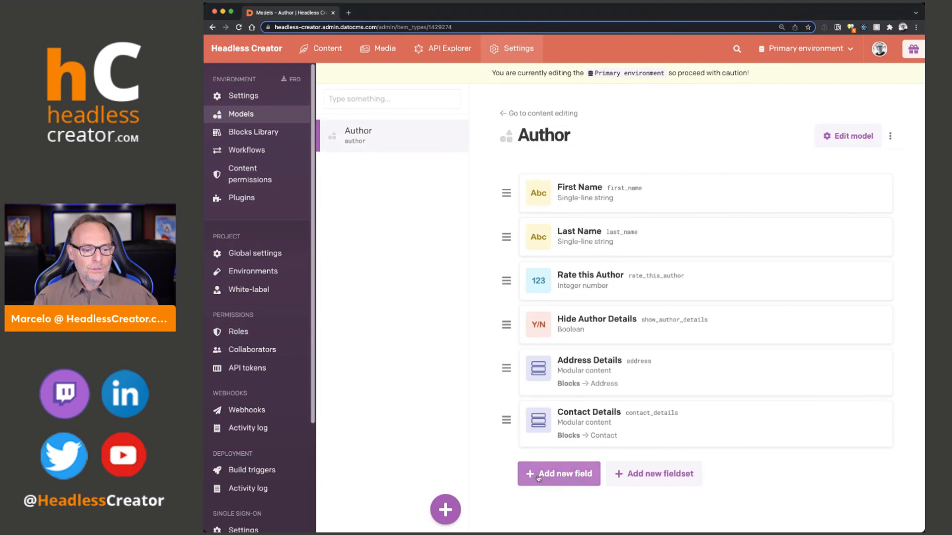
Step: Create a Text > Single-line string field called 'SalesForce ID' and save it
{"action": "left_click", "coordinate": [566, 475]}
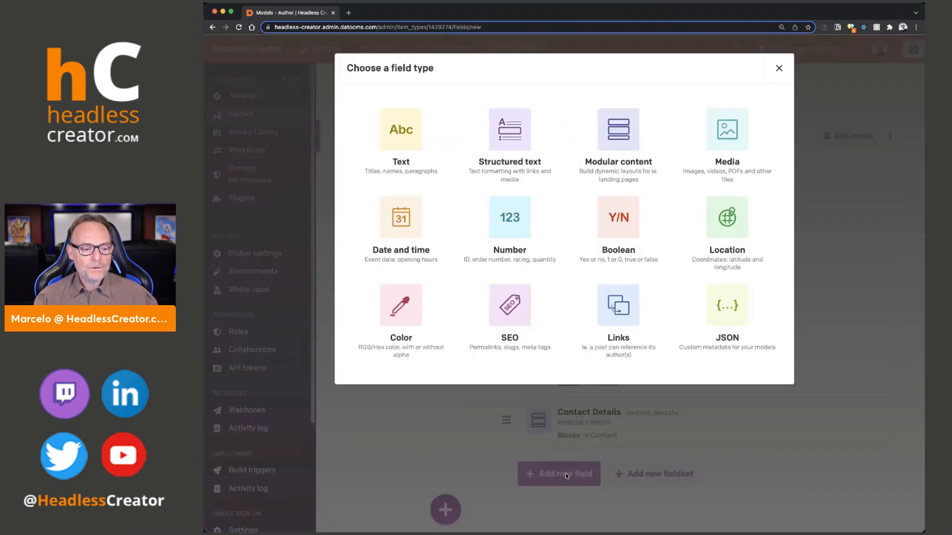
{"action": "left_click", "coordinate": [403, 131]}
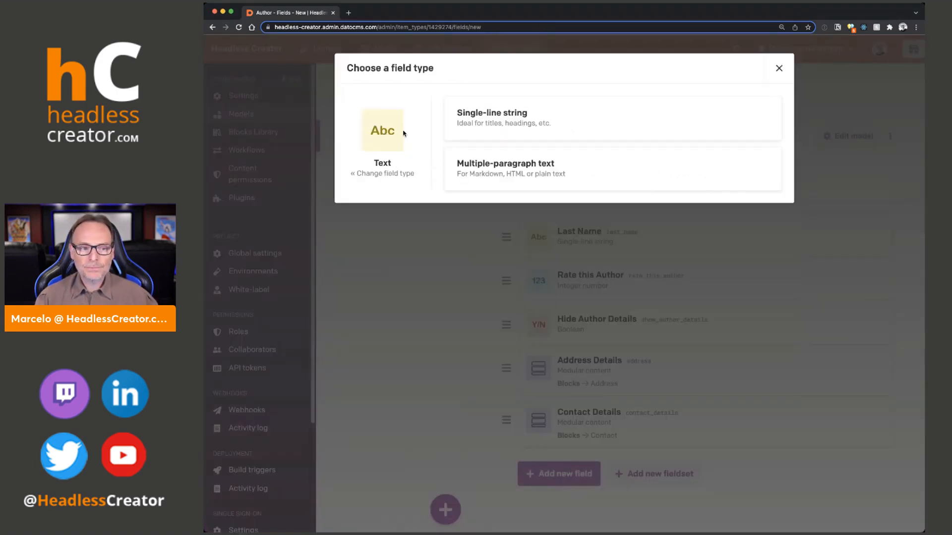
{"action": "left_click", "coordinate": [493, 132]}
{"action": "type", "text": "S"}
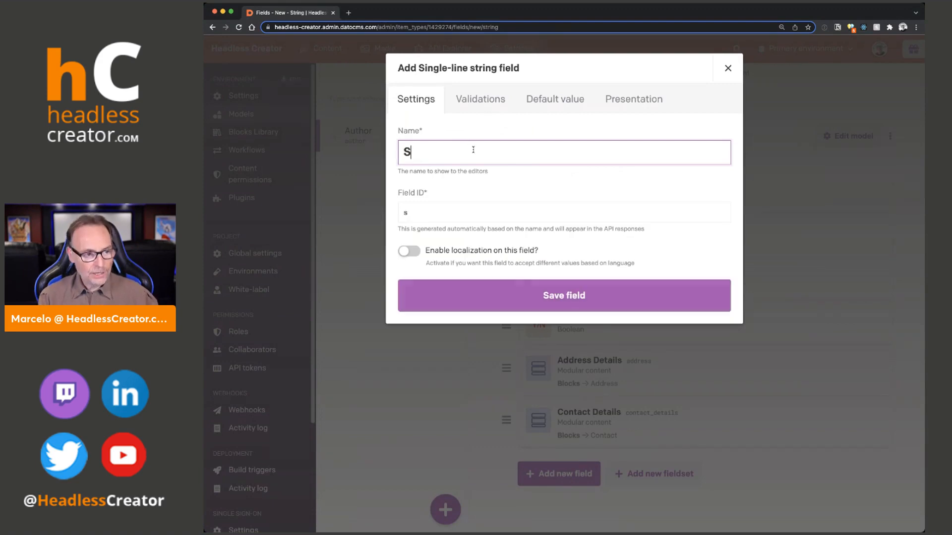
{"action": "type", "text": "alesForce ID"}
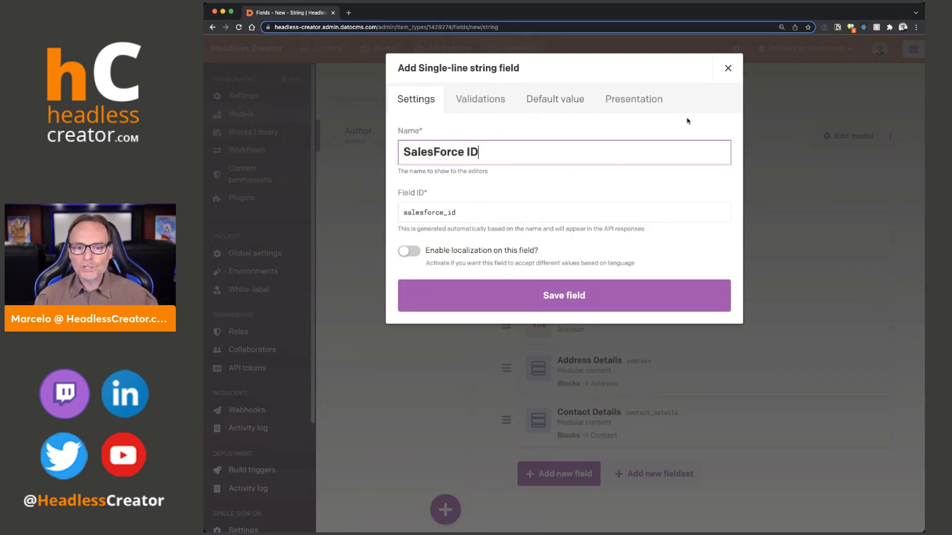
{"action": "left_click", "coordinate": [647, 301]}
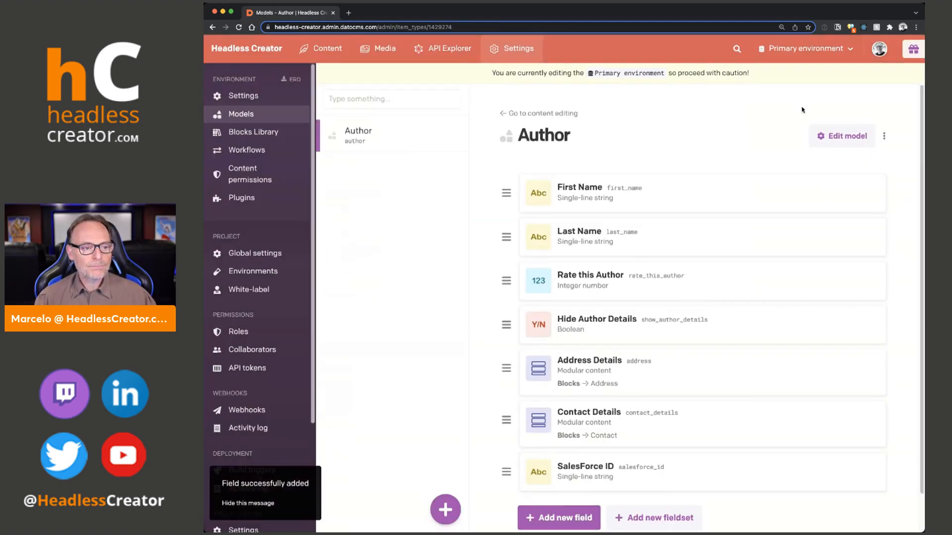
{"action": "left_click", "coordinate": [332, 53]}
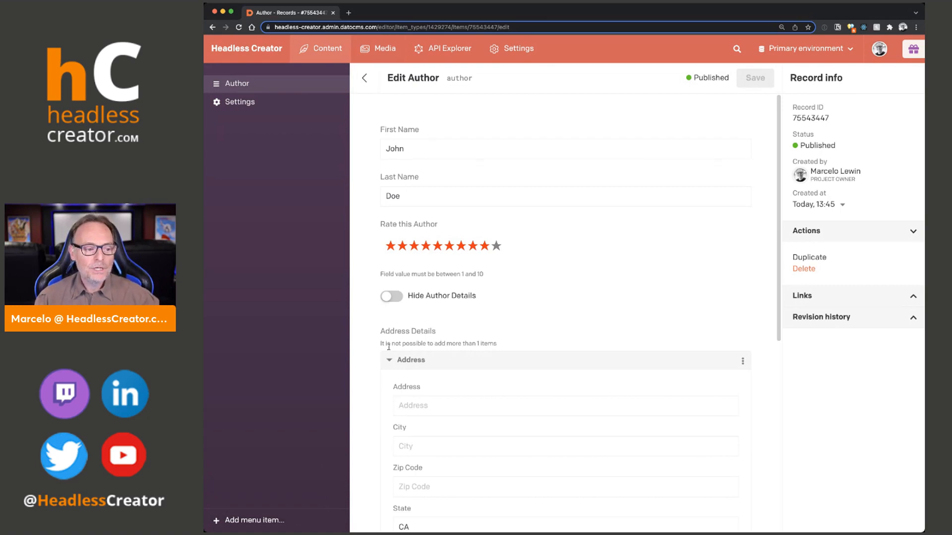
Step: Give the first Author record SalesForce ID SF12345 and save it
{"action": "left_click", "coordinate": [390, 362]}
{"action": "left_click", "coordinate": [414, 466]}
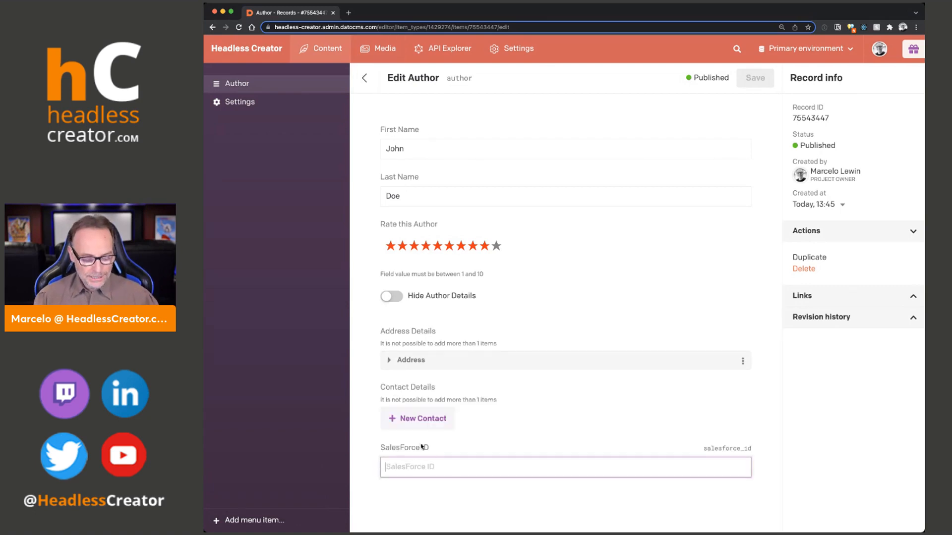
{"action": "type", "text": "A12"}
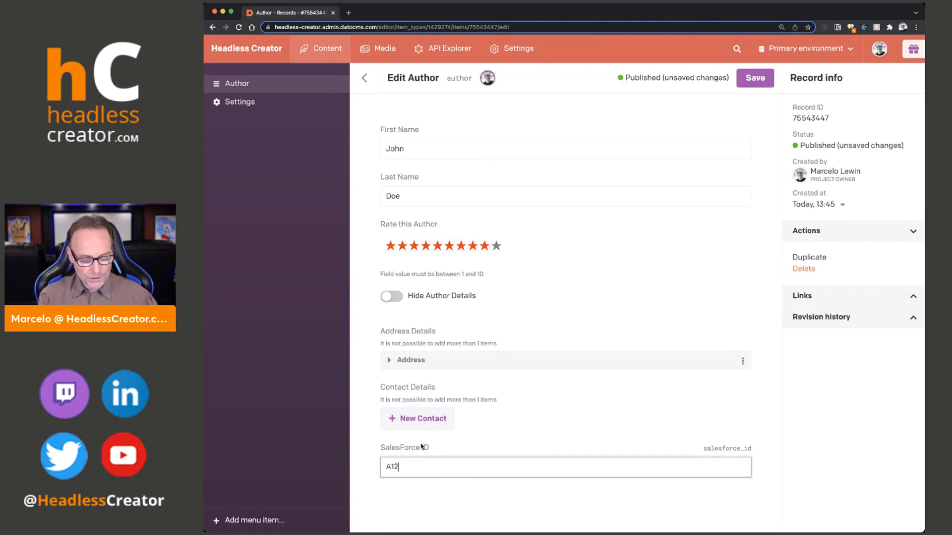
{"action": "type", "text": "345"}
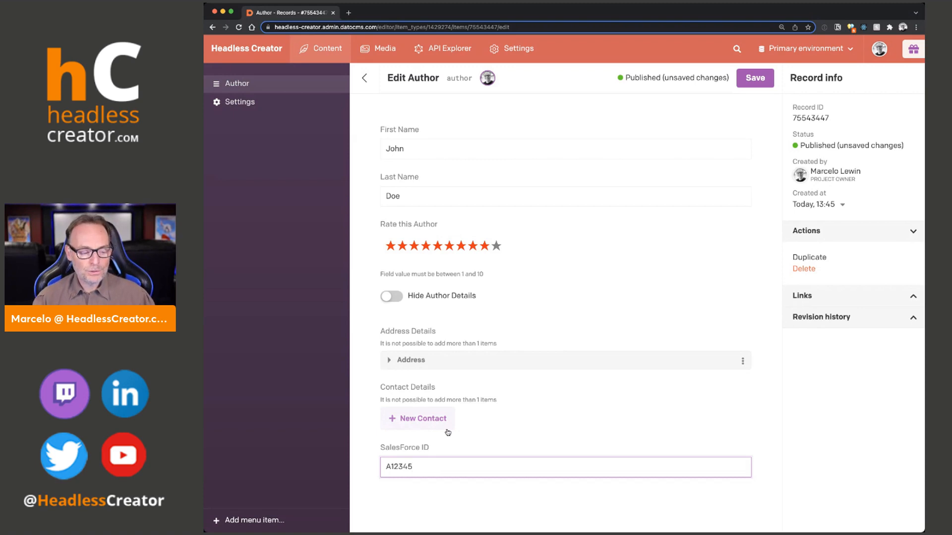
{"action": "key", "text": "Delete"}
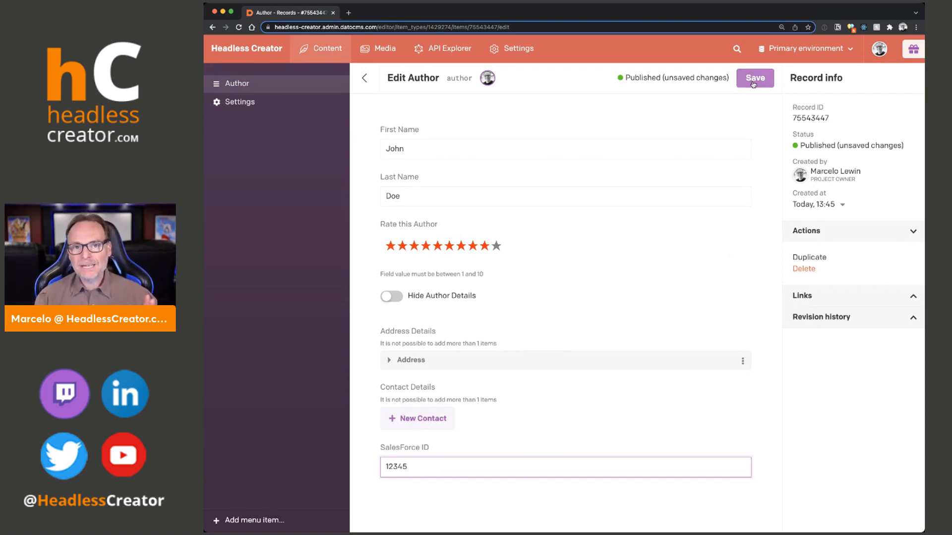
{"action": "type", "text": "SF"}
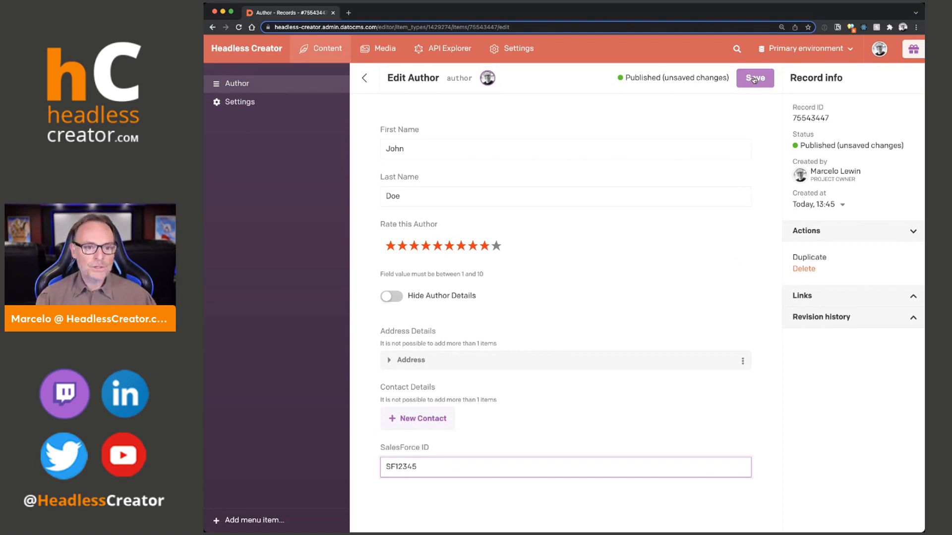
{"action": "left_click", "coordinate": [753, 81]}
{"action": "left_click", "coordinate": [365, 77]}
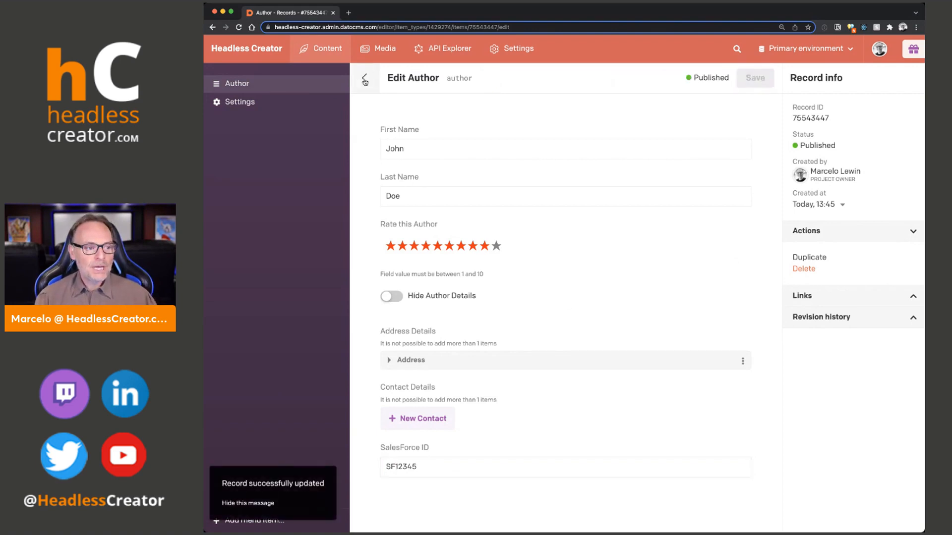
Step: Give the other Author record SalesForce ID AB2345 and save it
{"action": "left_click", "coordinate": [419, 203]}
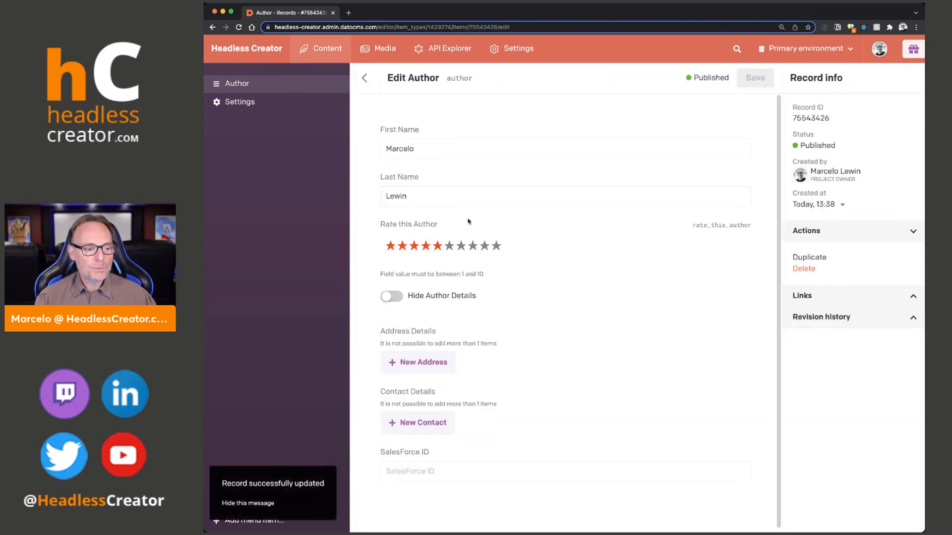
{"action": "left_click", "coordinate": [435, 471]}
{"action": "type", "text": "AB"}
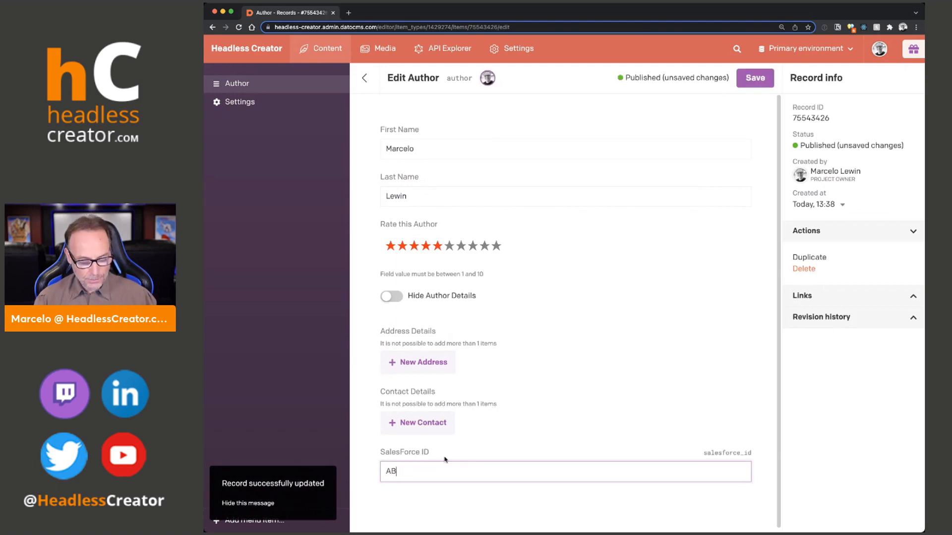
{"action": "type", "text": "2345"}
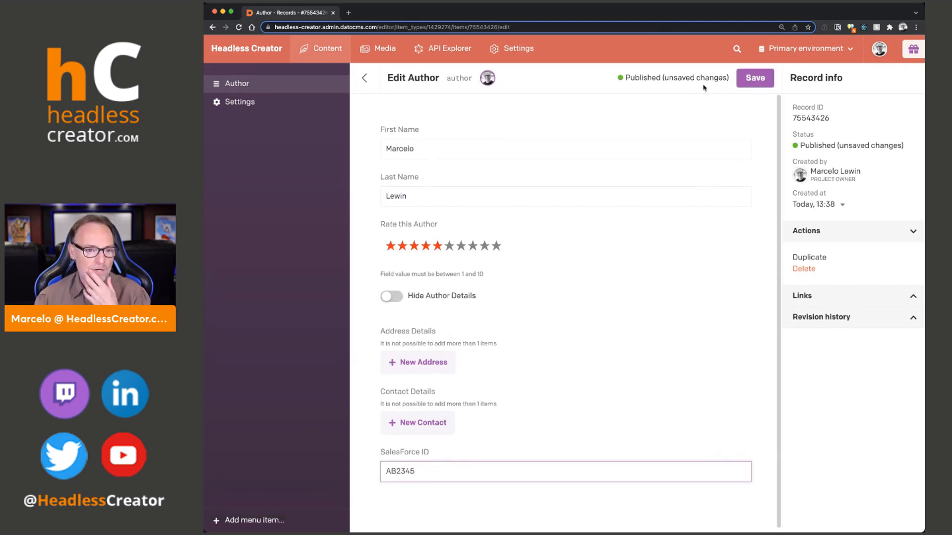
{"action": "left_click", "coordinate": [769, 82]}
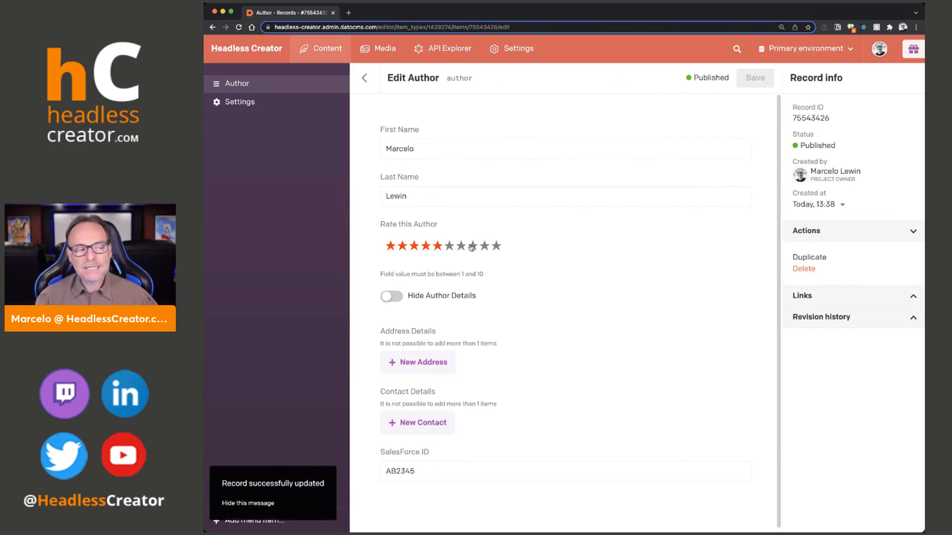
{"action": "left_click", "coordinate": [365, 77]}
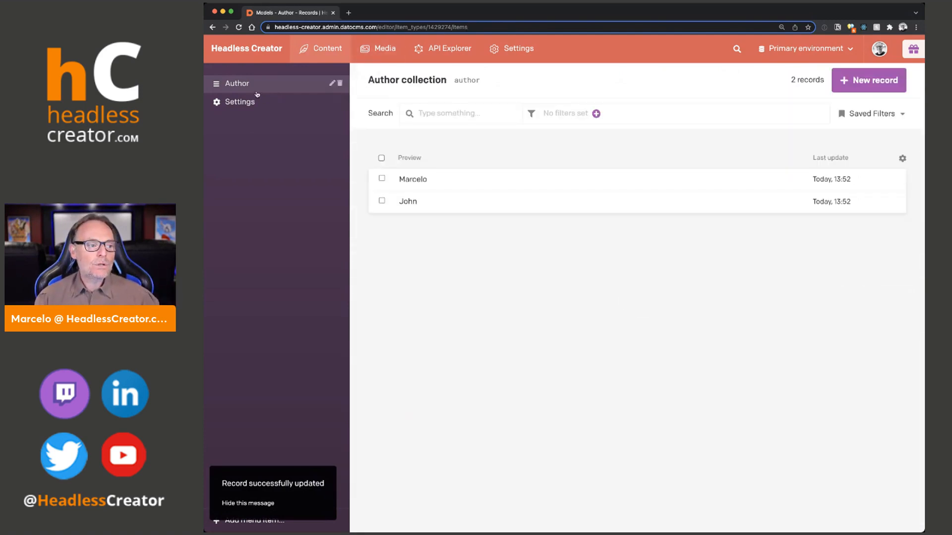
Step: Switch the Author model's SalesForce ID field editor to Read-only Fields and save the field
{"action": "left_click", "coordinate": [512, 48]}
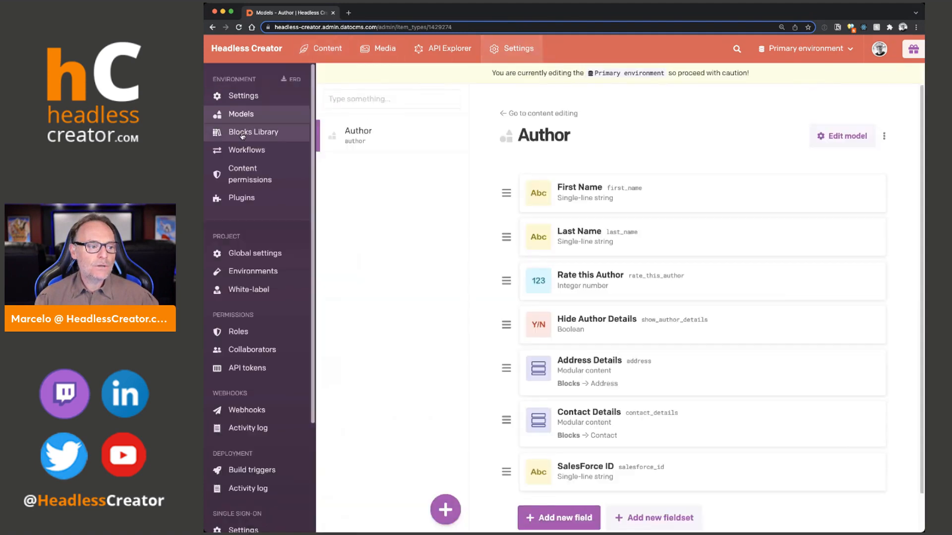
{"action": "scroll", "coordinate": [545, 262], "scroll_direction": "down", "scroll_amount": 2}
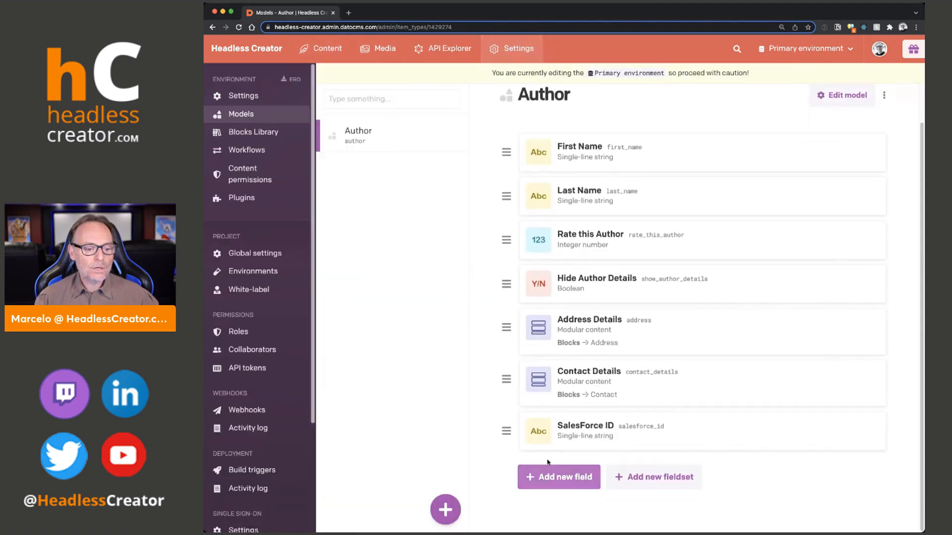
{"action": "left_click", "coordinate": [836, 431]}
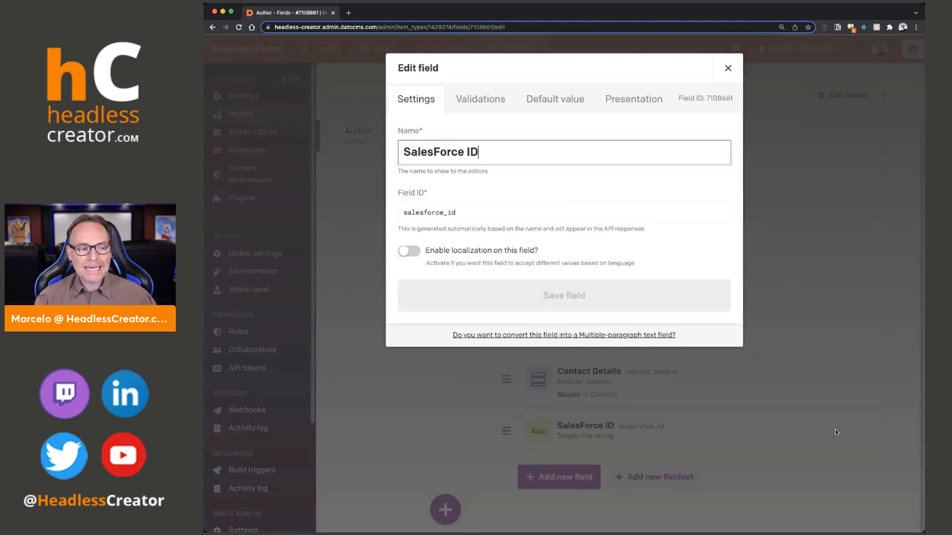
{"action": "left_click", "coordinate": [632, 99]}
{"action": "left_click", "coordinate": [481, 214]}
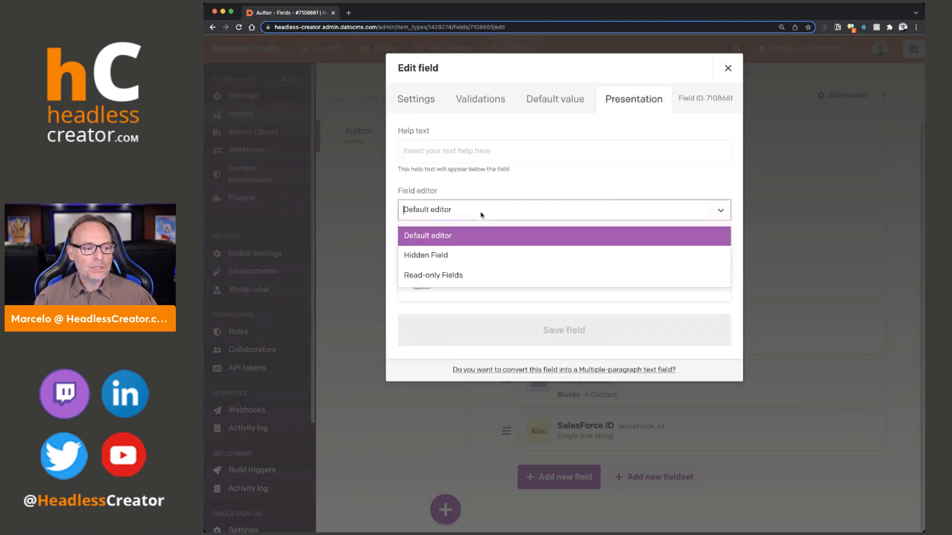
{"action": "left_click", "coordinate": [428, 276]}
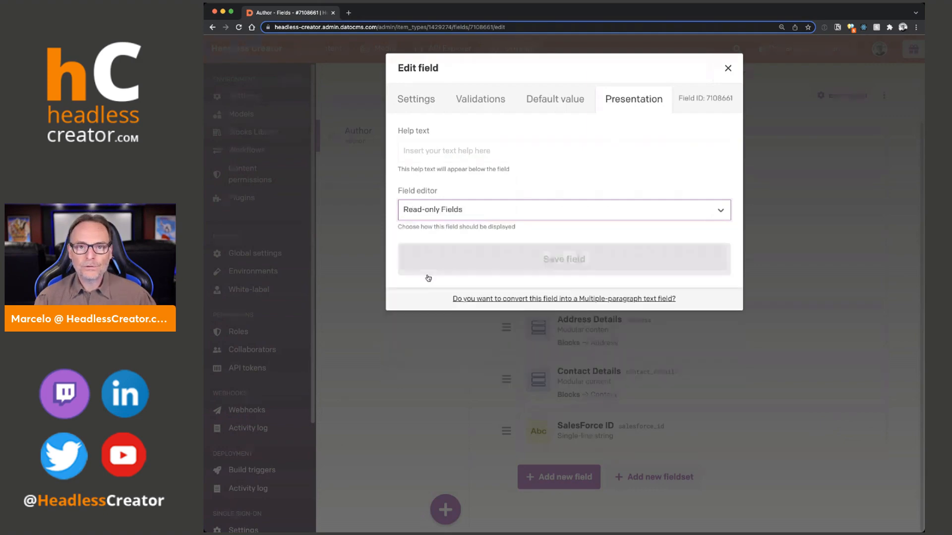
{"action": "left_click", "coordinate": [570, 271]}
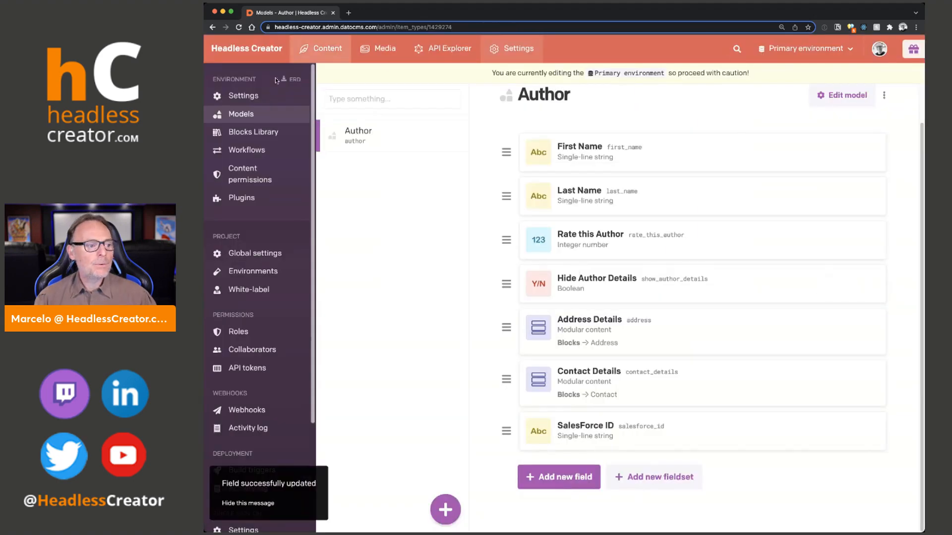
{"action": "left_click", "coordinate": [332, 49]}
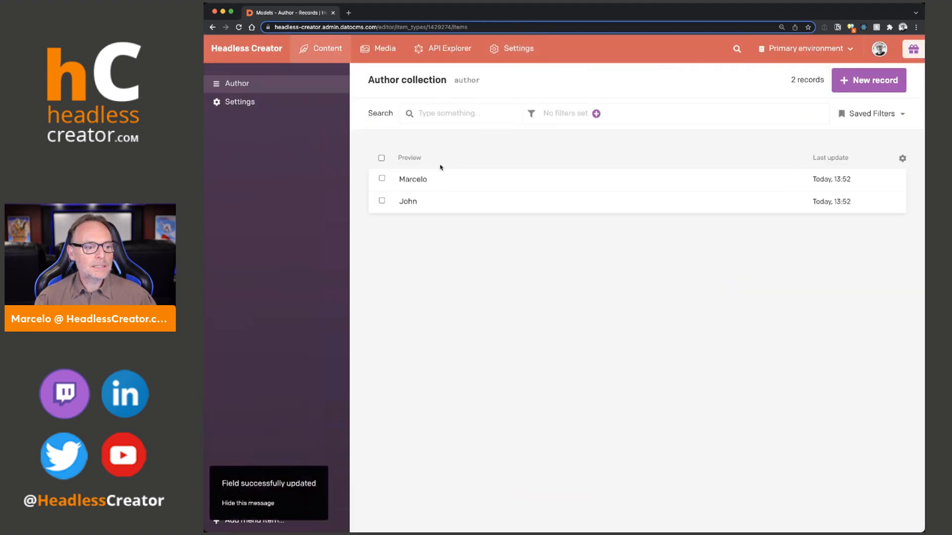
Step: Check that the AB2345 author's SalesForce ID cannot be edited, then return to the list
{"action": "left_click", "coordinate": [441, 179]}
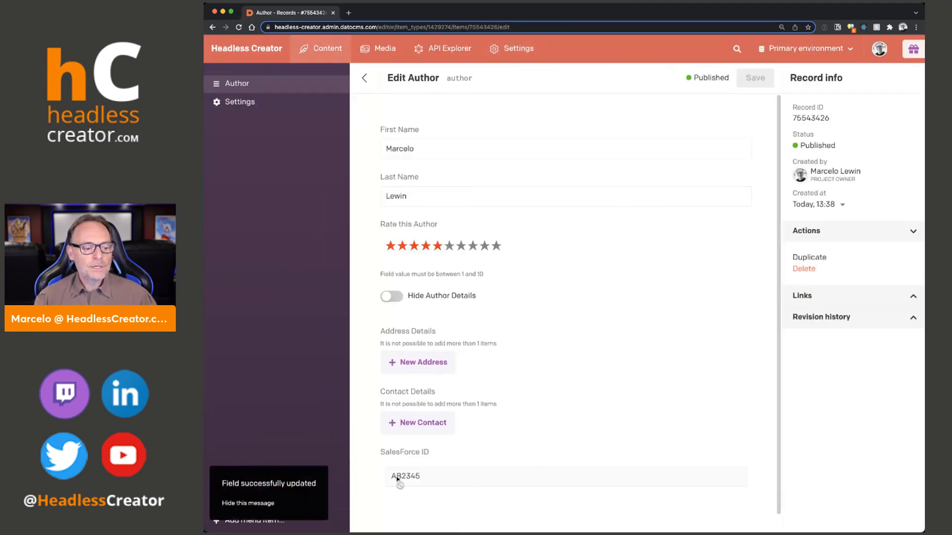
{"action": "double_click", "coordinate": [416, 478]}
{"action": "left_click", "coordinate": [455, 479]}
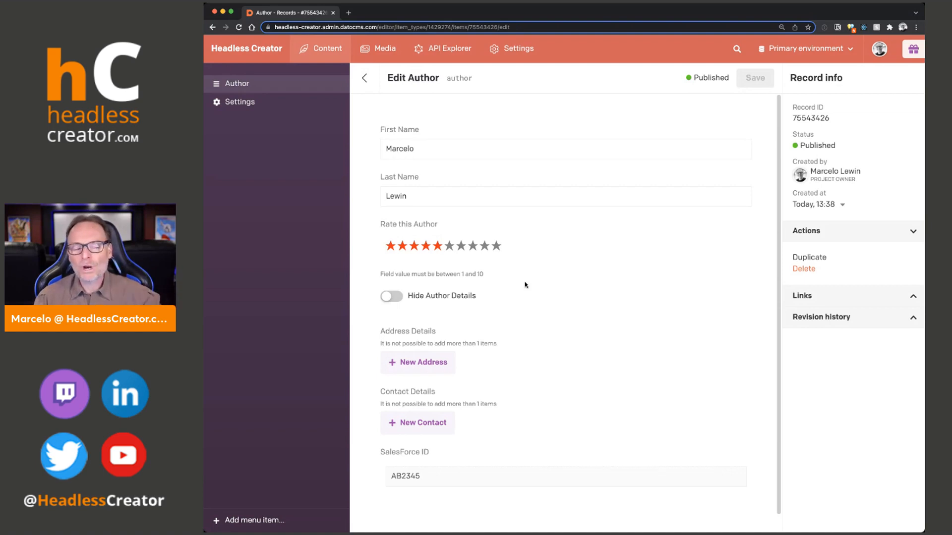
{"action": "left_click", "coordinate": [358, 81]}
Step: Create and publish author 'Empty' 'SF ID' with a 9-star rating and Hide Author Details on
{"action": "left_click", "coordinate": [882, 83]}
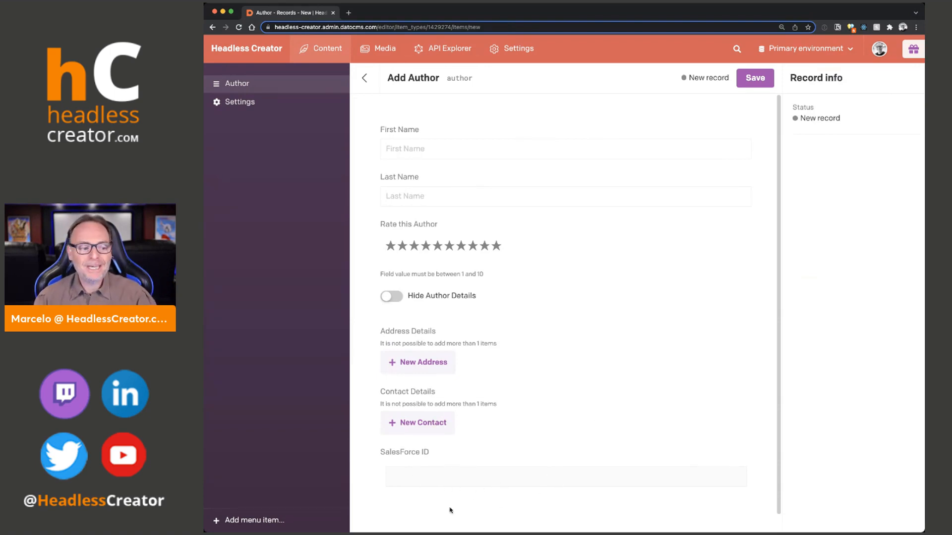
{"action": "left_click", "coordinate": [422, 149]}
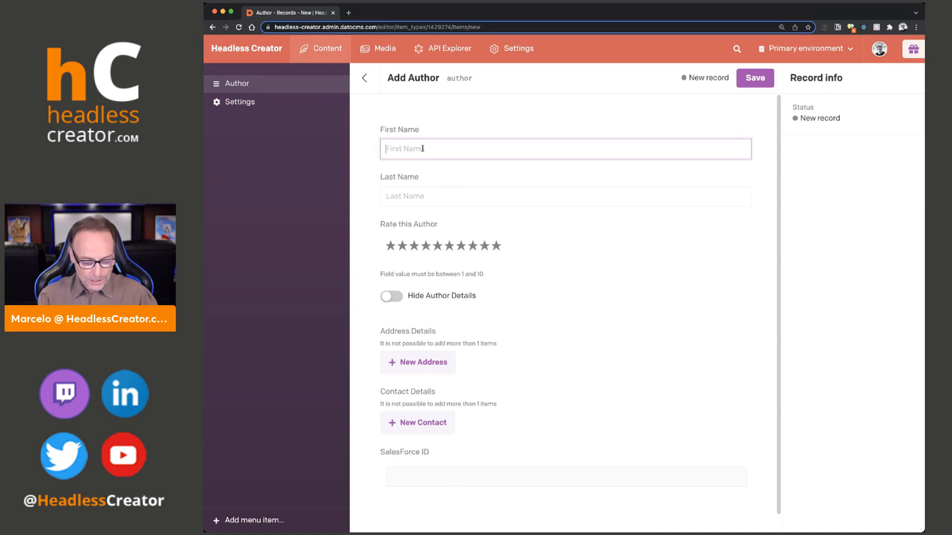
{"action": "type", "text": "Empty"}
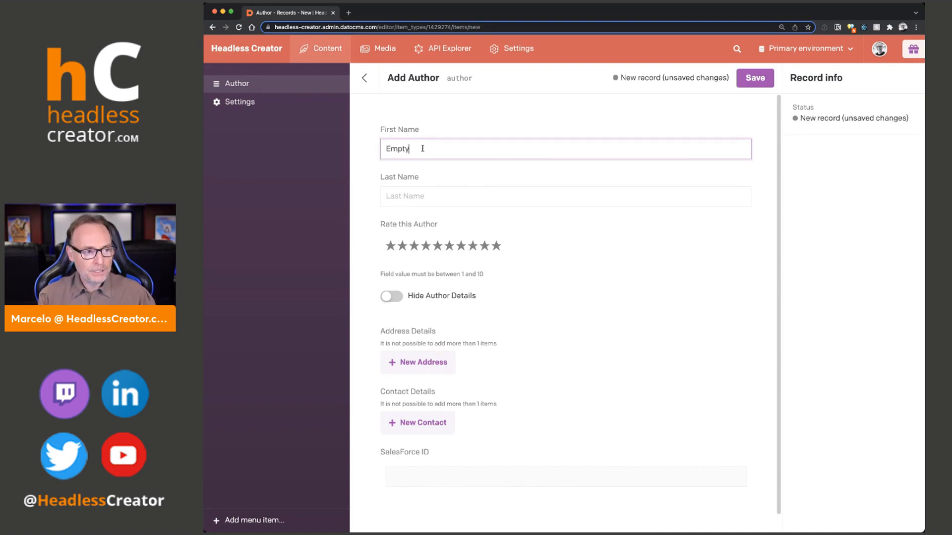
{"action": "key", "text": "Tab"}
{"action": "type", "text": "SF ID"}
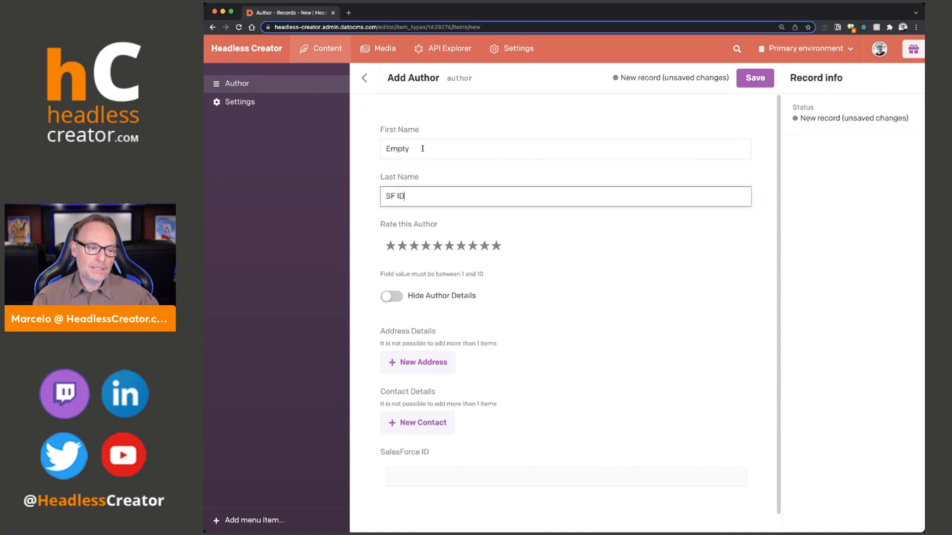
{"action": "left_click", "coordinate": [484, 245]}
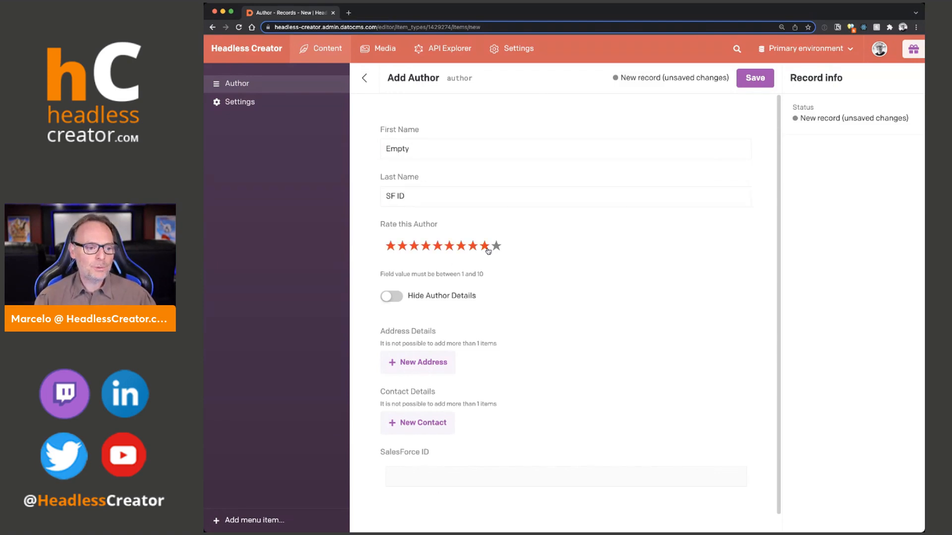
{"action": "left_click", "coordinate": [392, 296]}
{"action": "left_click", "coordinate": [754, 77]}
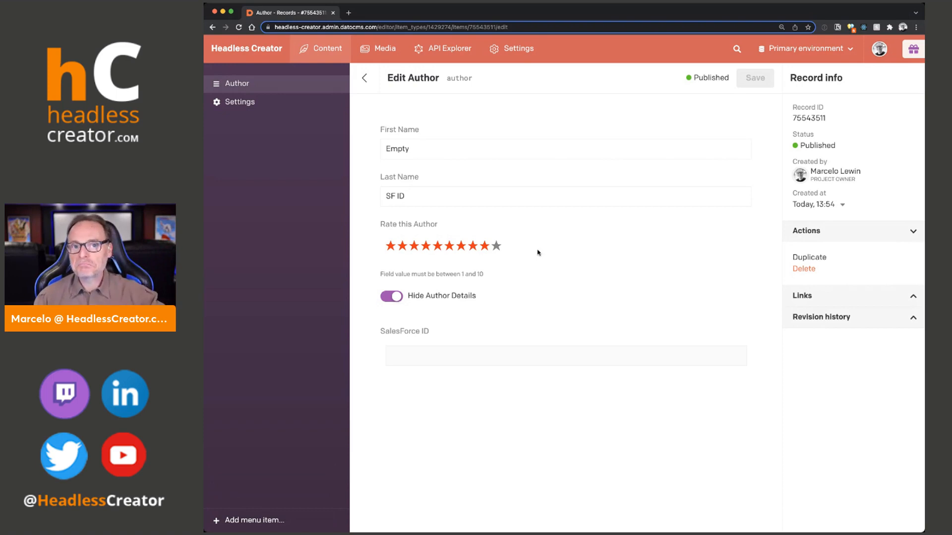
{"action": "left_click", "coordinate": [364, 78]}
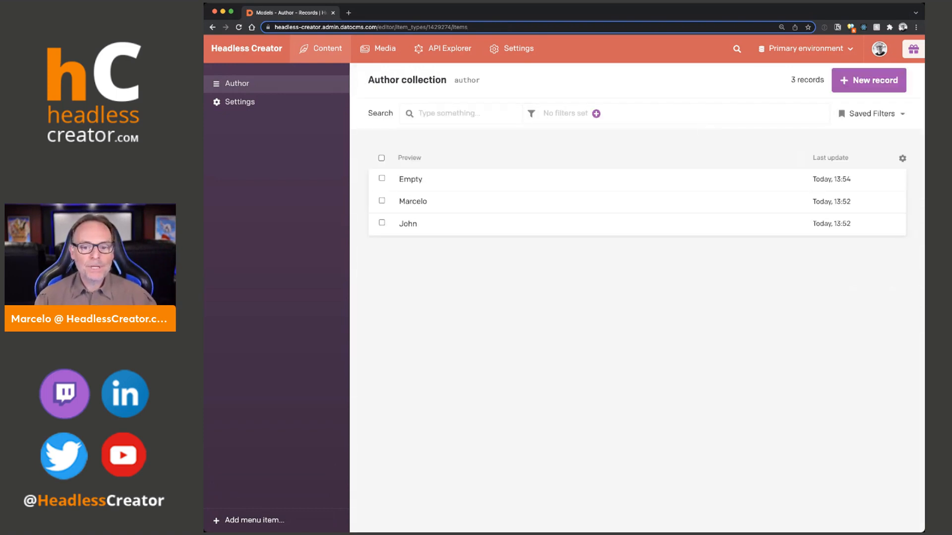
Step: Review the installed plugins list, including Hidden Field, then open the Author model's fields
{"action": "key", "text": "super+Tab"}
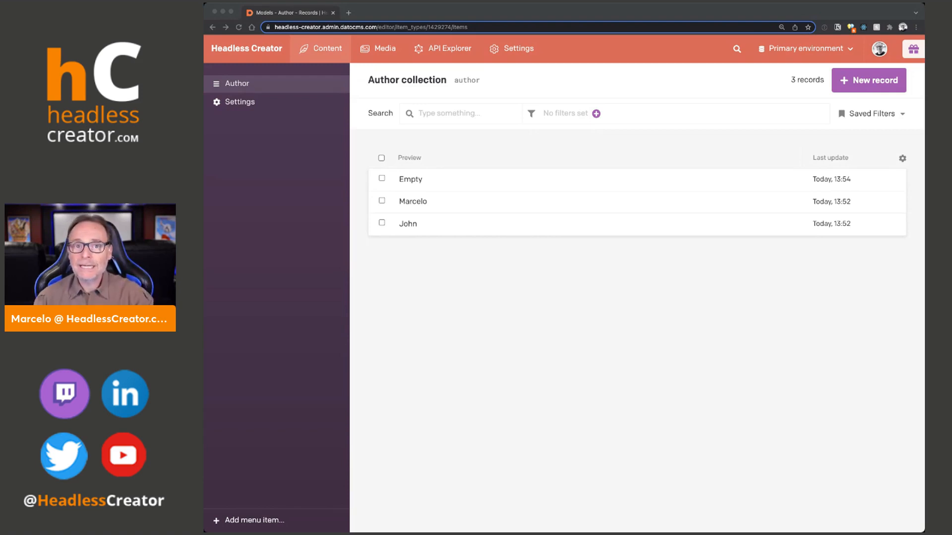
{"action": "left_click", "coordinate": [513, 49]}
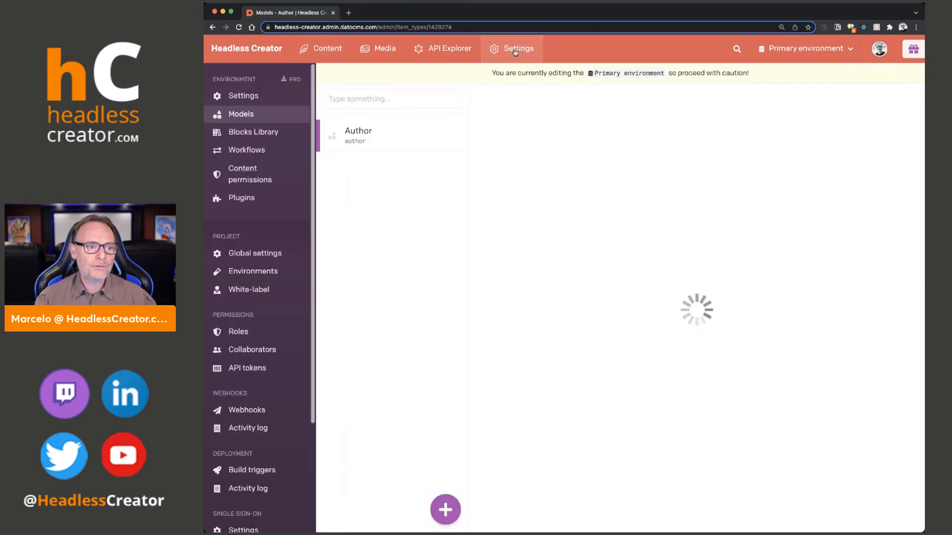
{"action": "left_click", "coordinate": [260, 199]}
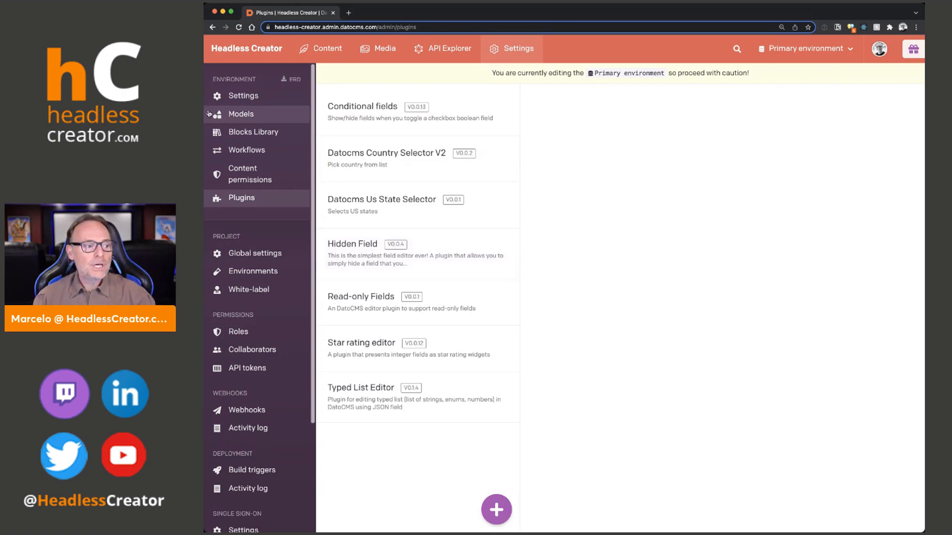
{"action": "left_click", "coordinate": [267, 115]}
{"action": "left_click", "coordinate": [371, 128]}
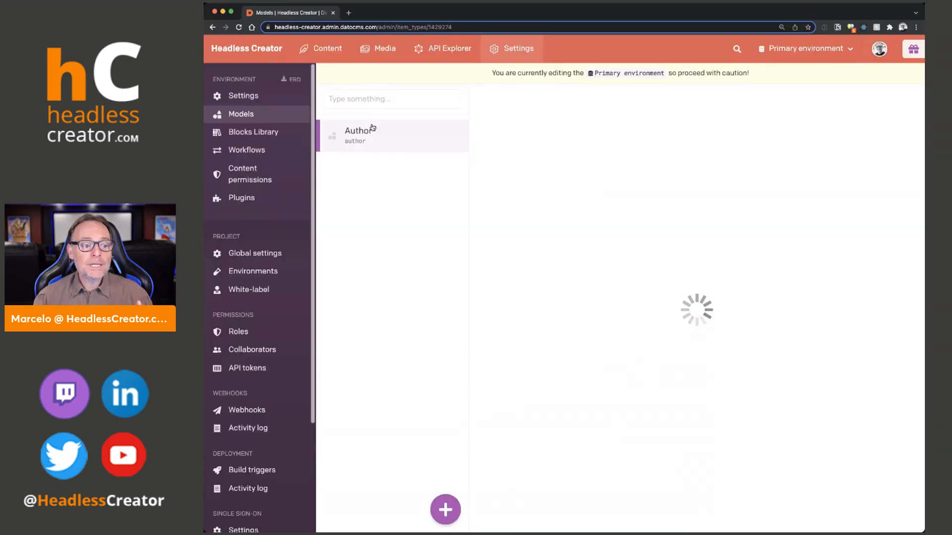
Step: Change the SalesForce ID field editor to Hidden Field and save the field
{"action": "scroll", "coordinate": [577, 465], "scroll_direction": "down", "scroll_amount": 1}
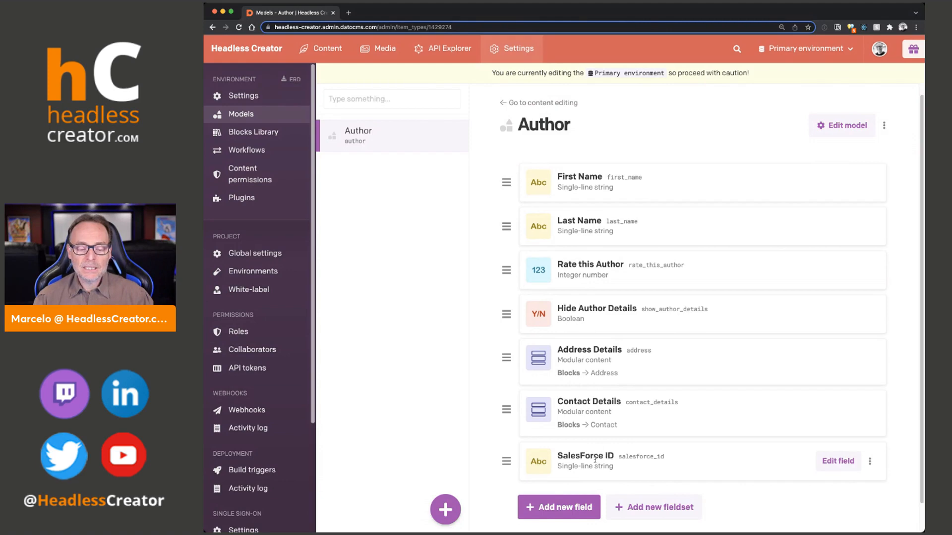
{"action": "left_click", "coordinate": [838, 462]}
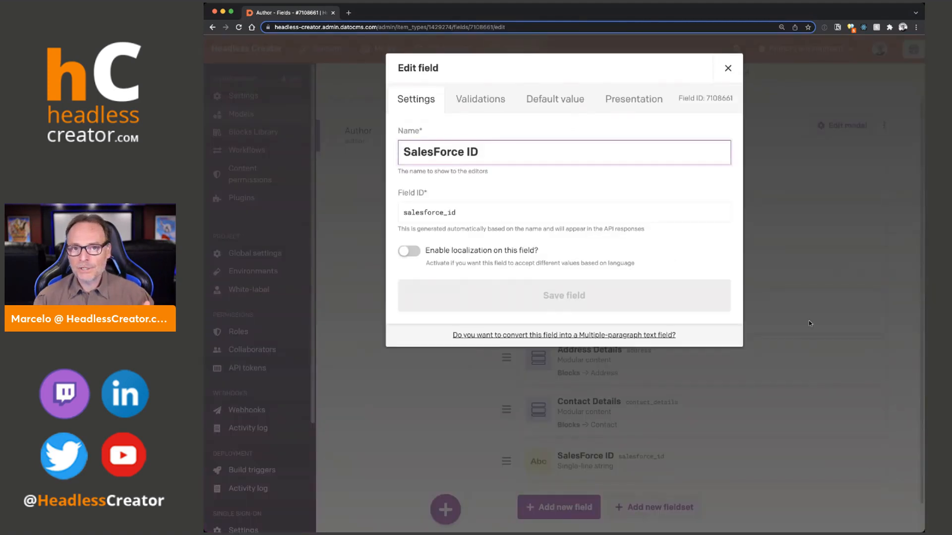
{"action": "left_click", "coordinate": [636, 102]}
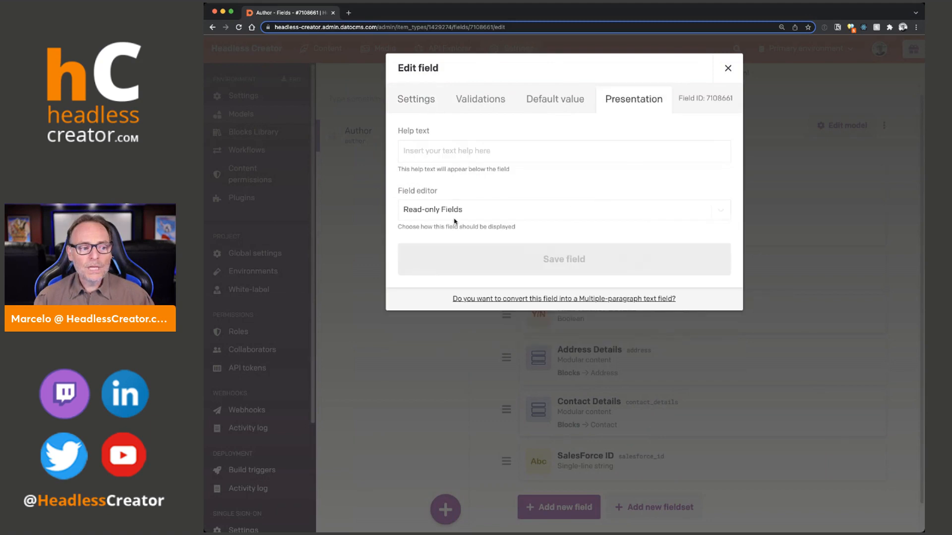
{"action": "left_click", "coordinate": [448, 217]}
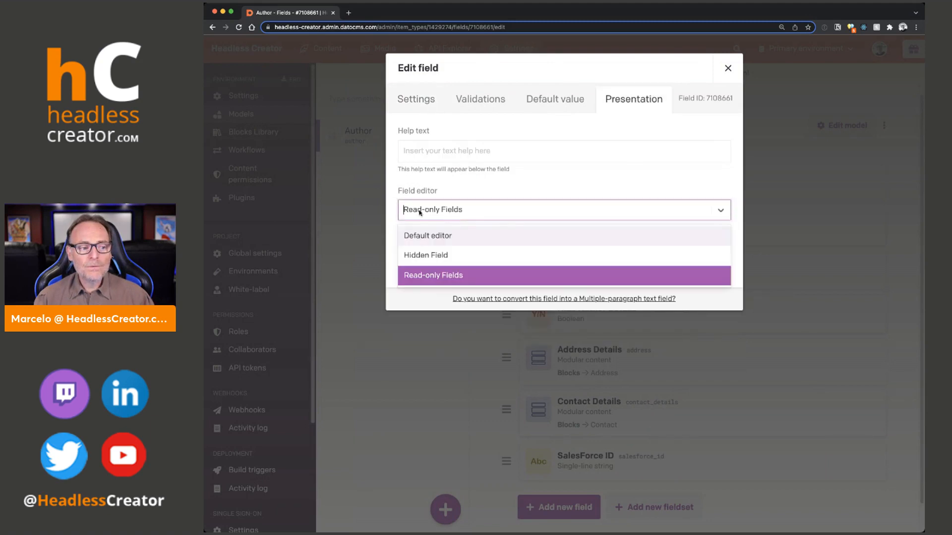
{"action": "left_click", "coordinate": [432, 256]}
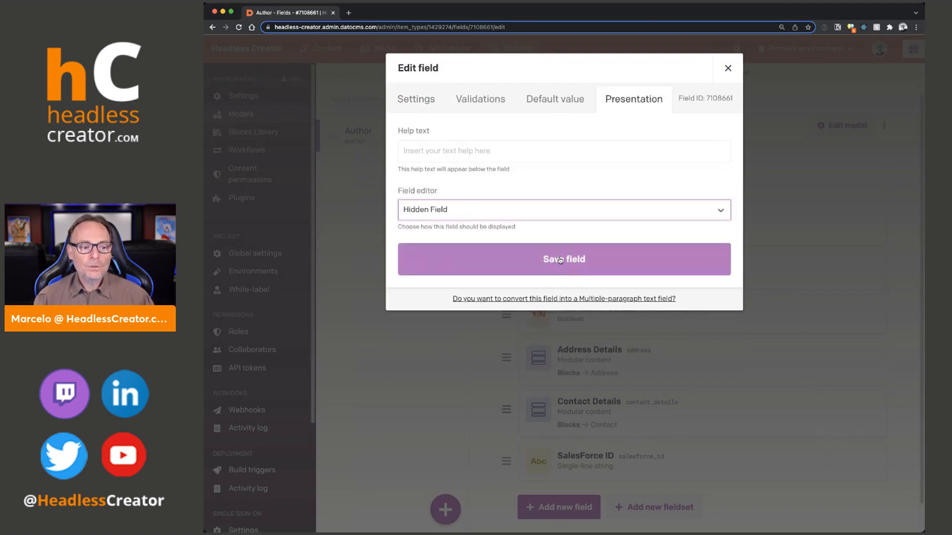
{"action": "left_click", "coordinate": [562, 262]}
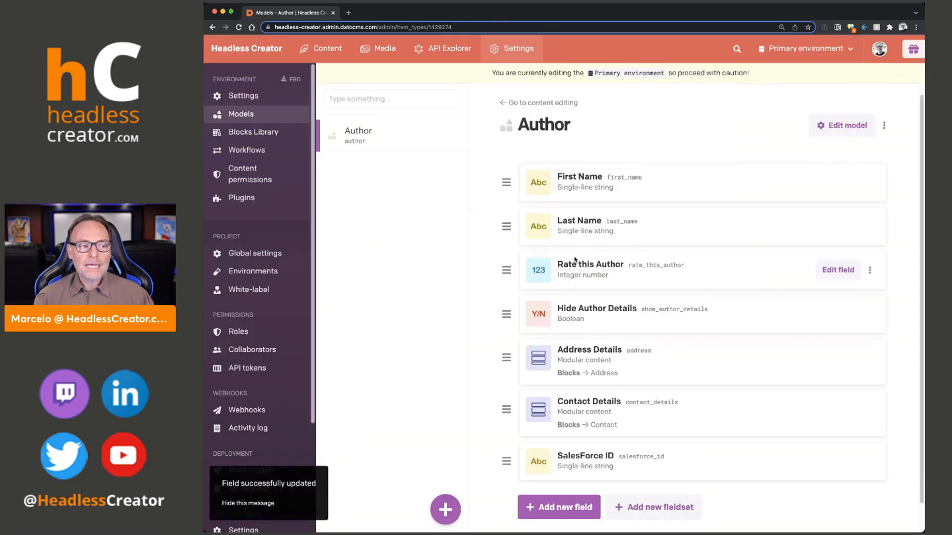
{"action": "left_click", "coordinate": [327, 49]}
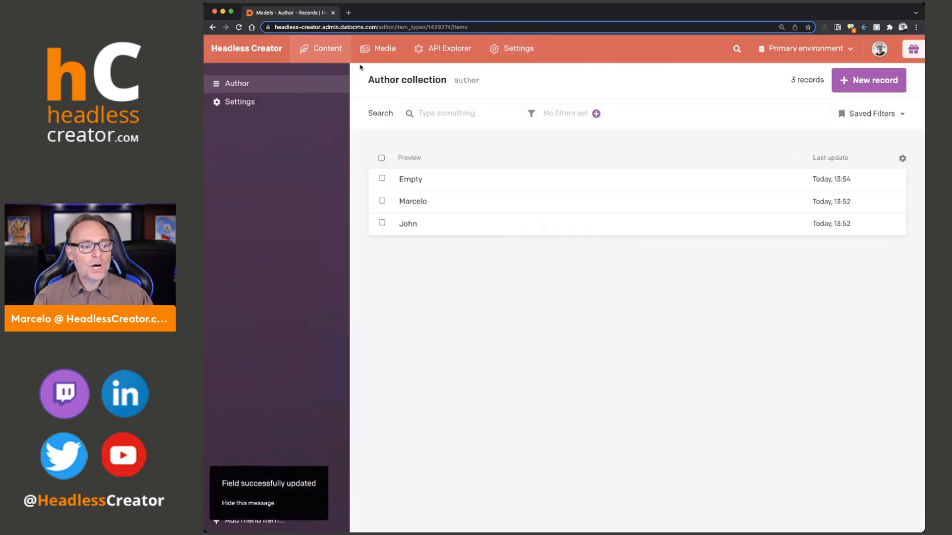
Step: Append 'asdfasdf' to an author's first and last names and save the record
{"action": "left_click", "coordinate": [419, 204]}
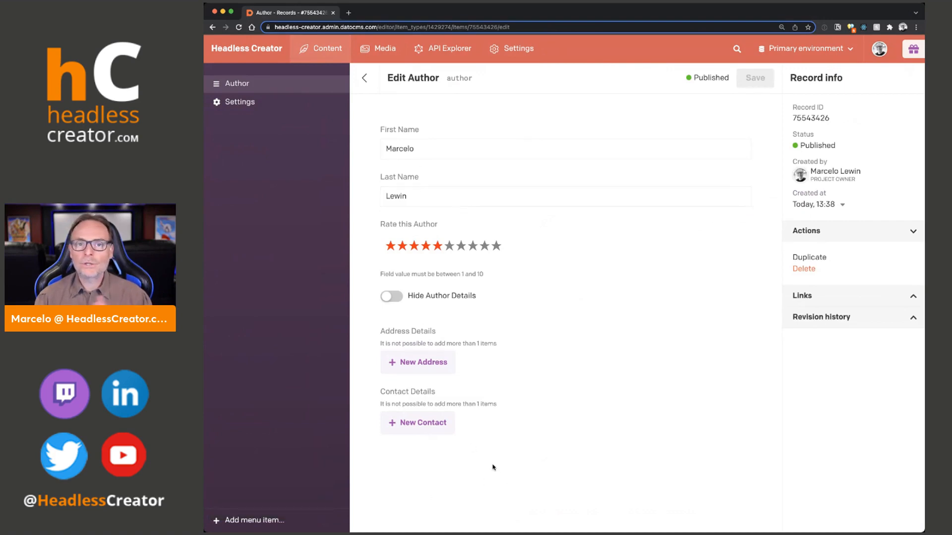
{"action": "left_click", "coordinate": [441, 146]}
{"action": "type", "text": "asdfasdf"}
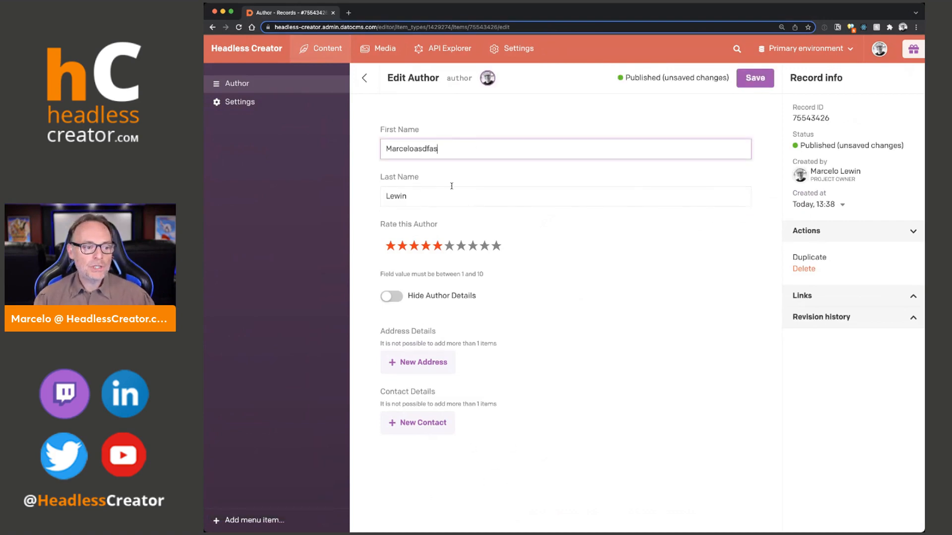
{"action": "left_click", "coordinate": [451, 187]}
{"action": "type", "text": "asdfasdf"}
{"action": "key", "text": "super+s"}
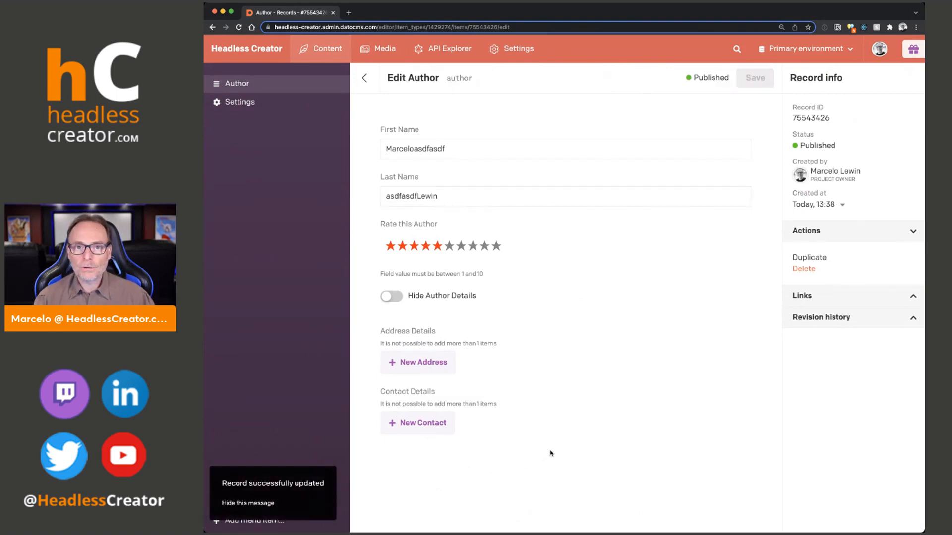
{"action": "left_click", "coordinate": [448, 48]}
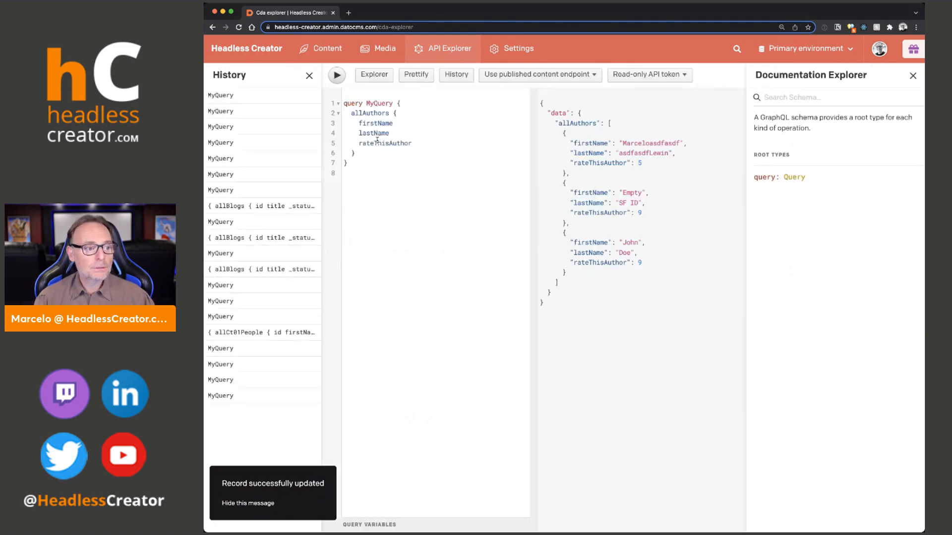
Step: Add salesforceId to the allAuthors query after rateThisAuthor and run it
{"action": "left_click", "coordinate": [427, 143]}
{"action": "key", "text": "Return"}
{"action": "type", "text": "sa"}
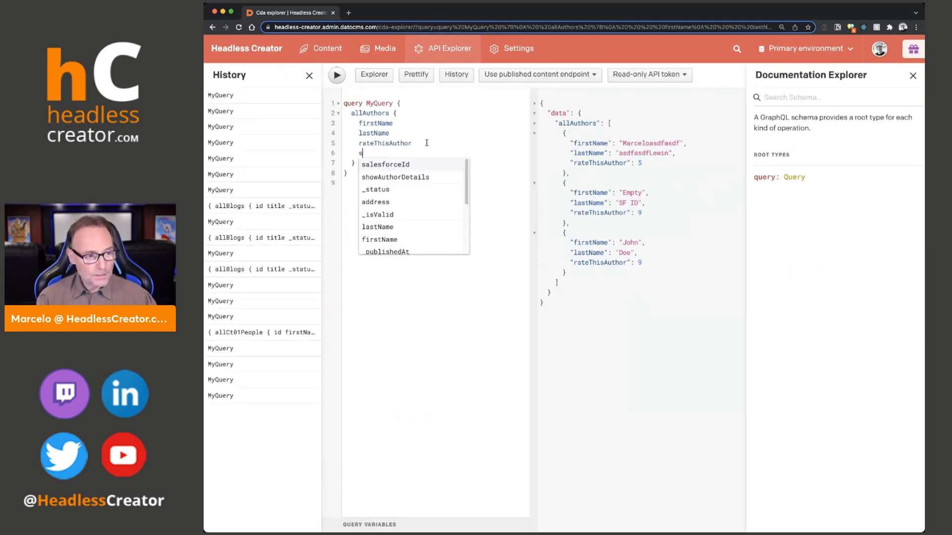
{"action": "left_click", "coordinate": [408, 165]}
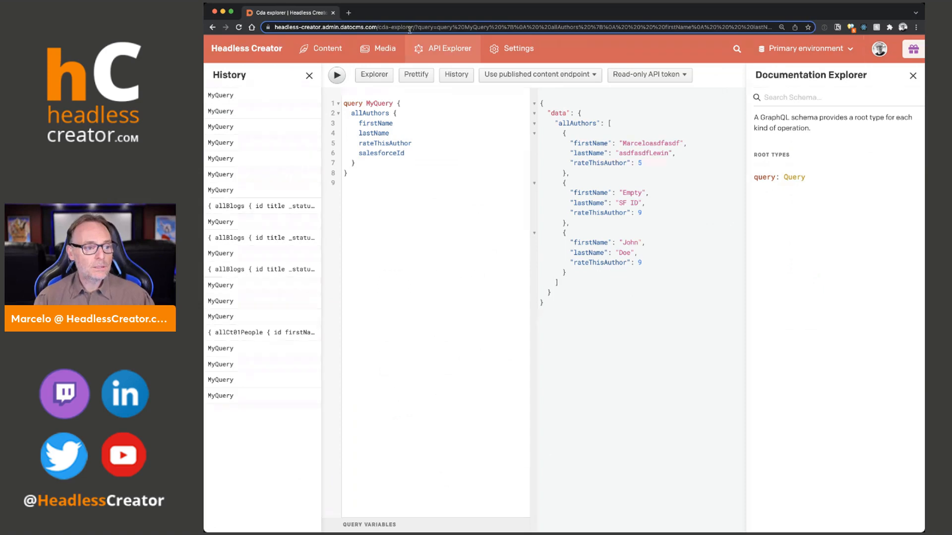
{"action": "left_click", "coordinate": [336, 75]}
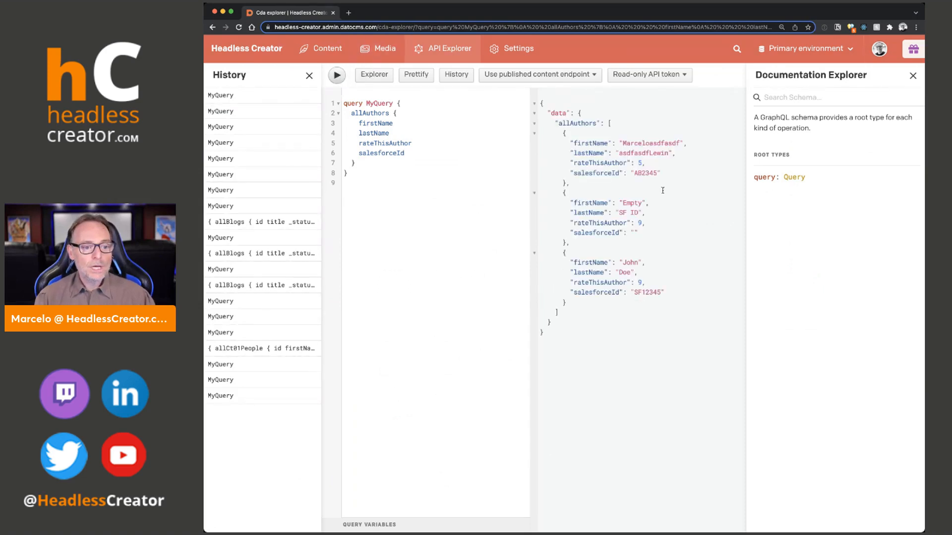
Step: Inspect the returned SalesForce IDs: AB2345, SF12345, and one empty value
{"action": "double_click", "coordinate": [640, 173]}
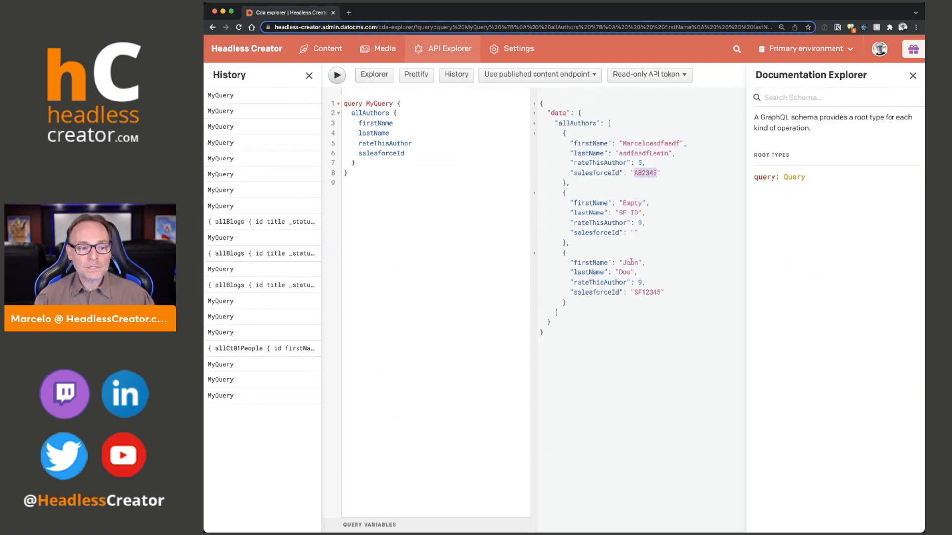
{"action": "double_click", "coordinate": [646, 292]}
{"action": "left_click", "coordinate": [636, 233]}
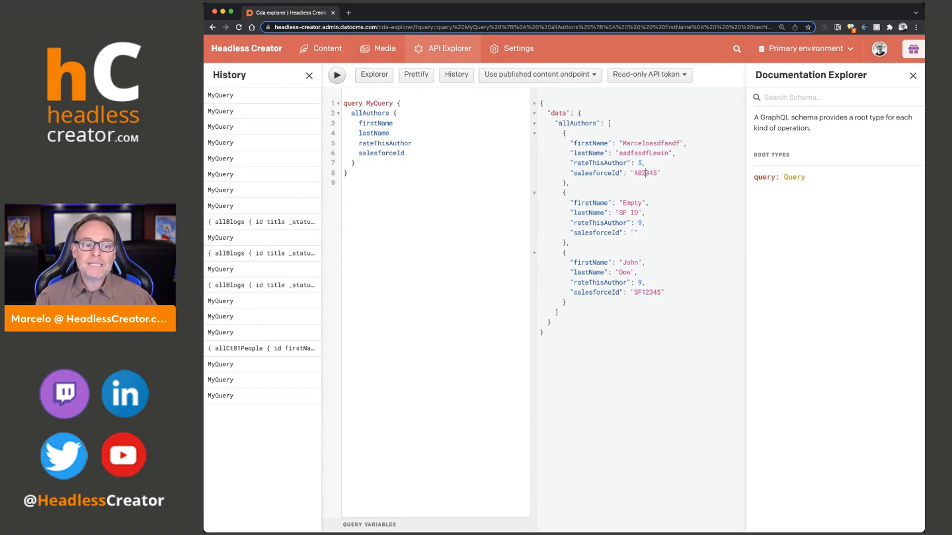
{"action": "double_click", "coordinate": [645, 173]}
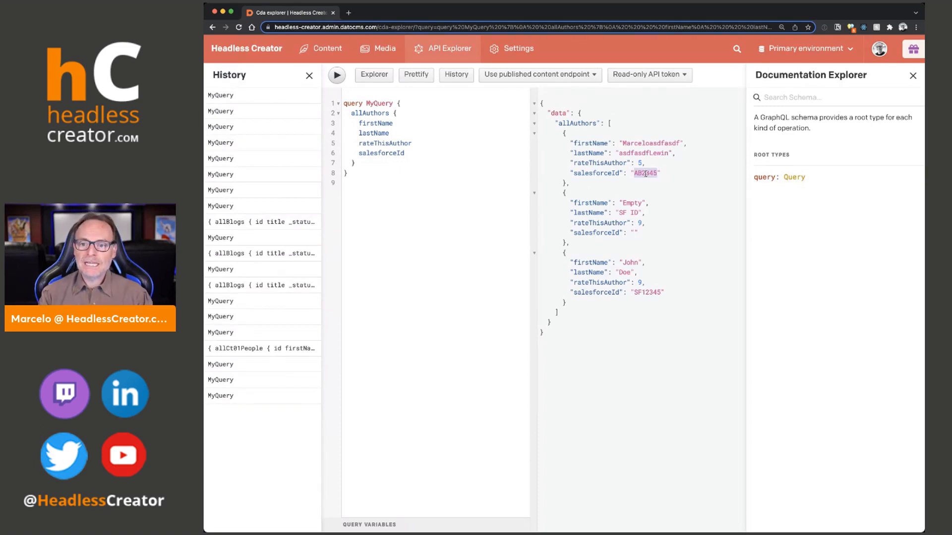
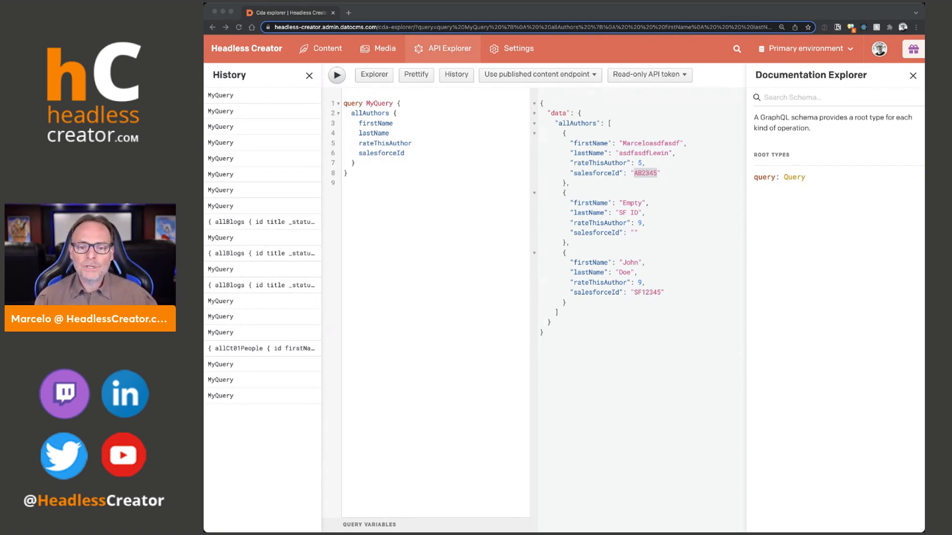
Step: Leave the API Explorer for the project settings, where the Author model is listed
{"action": "left_click", "coordinate": [524, 48]}
{"action": "left_click", "coordinate": [523, 49]}
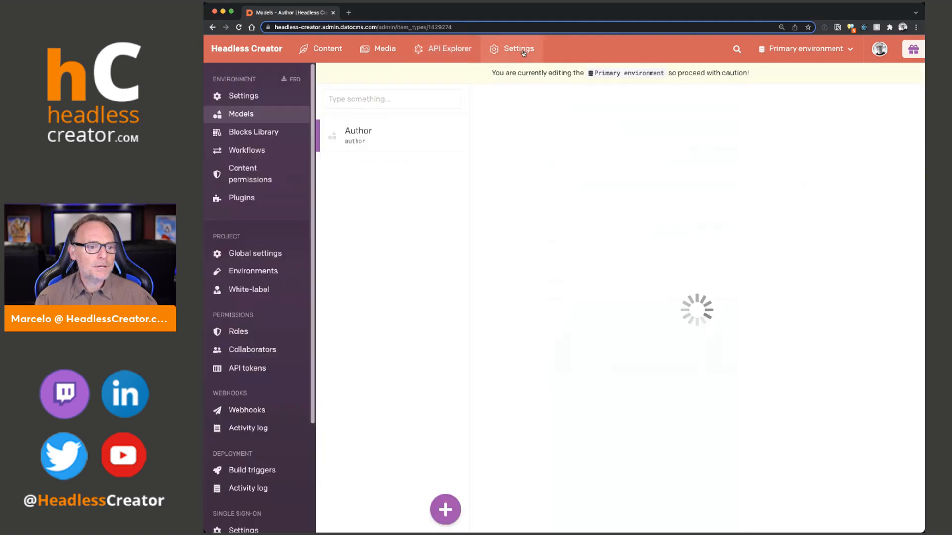
{"action": "left_click", "coordinate": [266, 203]}
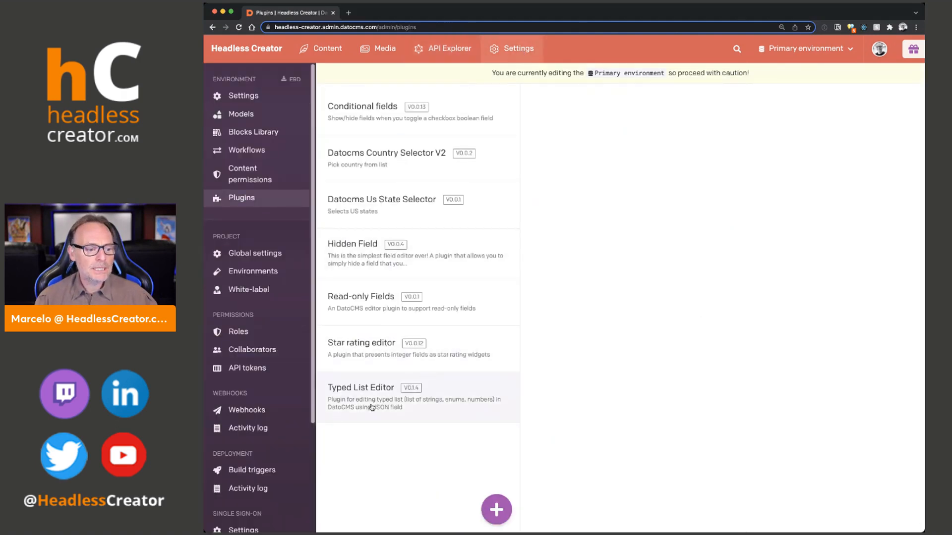
{"action": "left_click", "coordinate": [357, 403]}
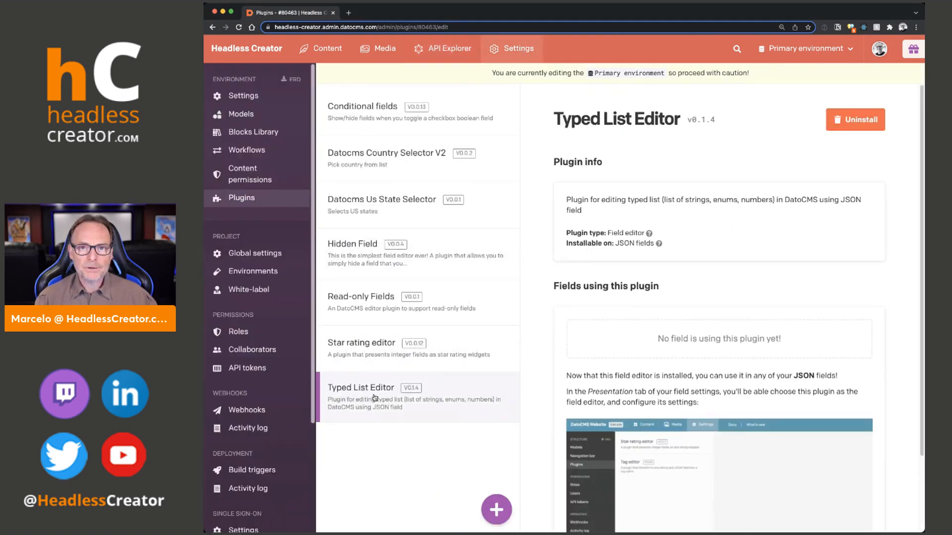
{"action": "scroll", "coordinate": [604, 283], "scroll_direction": "down", "scroll_amount": 3}
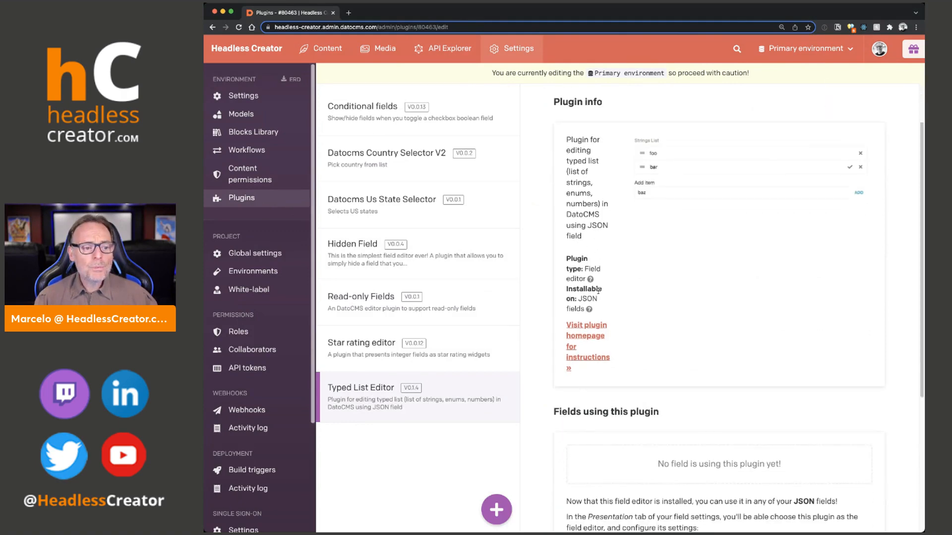
{"action": "scroll", "coordinate": [607, 281], "scroll_direction": "up", "scroll_amount": 3}
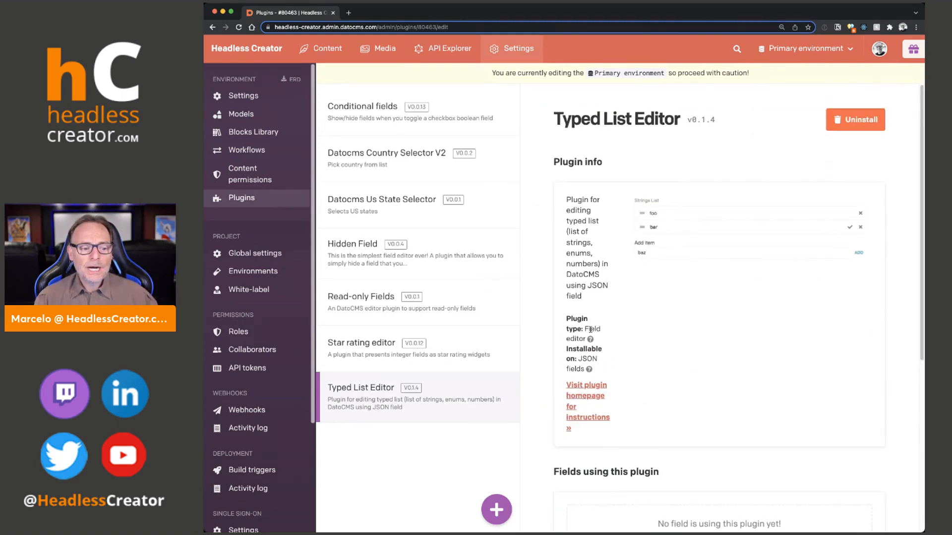
{"action": "left_click_drag", "start_coordinate": [590, 329], "coordinate": [578, 368]}
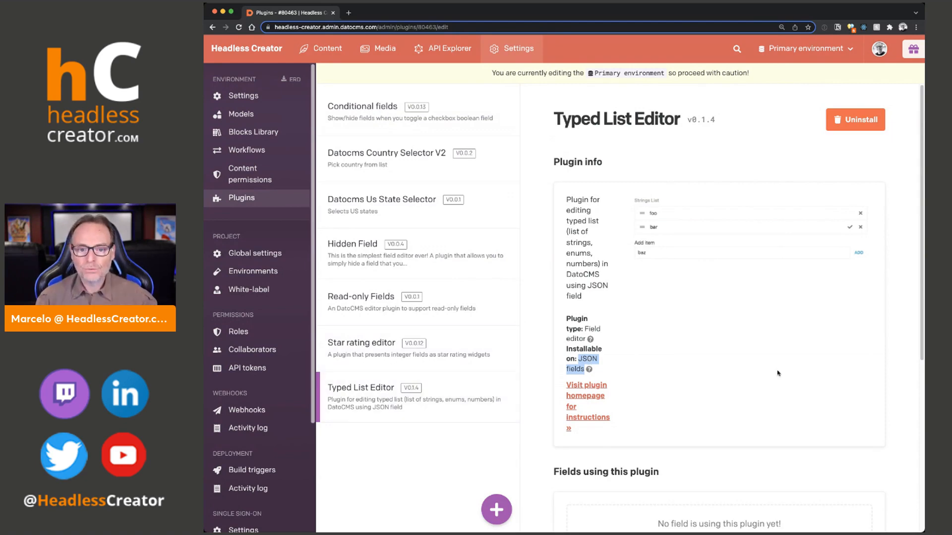
{"action": "key", "text": "super+Tab"}
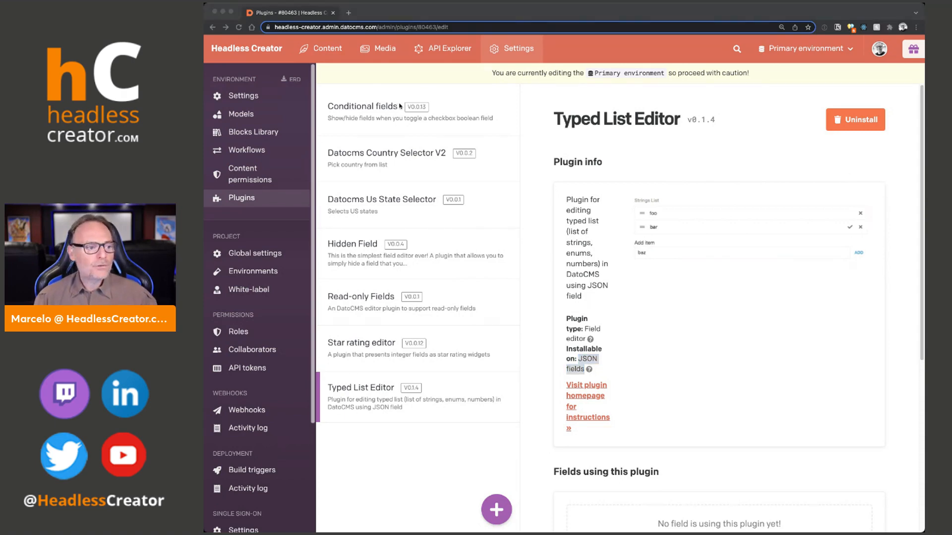
{"action": "left_click", "coordinate": [266, 118]}
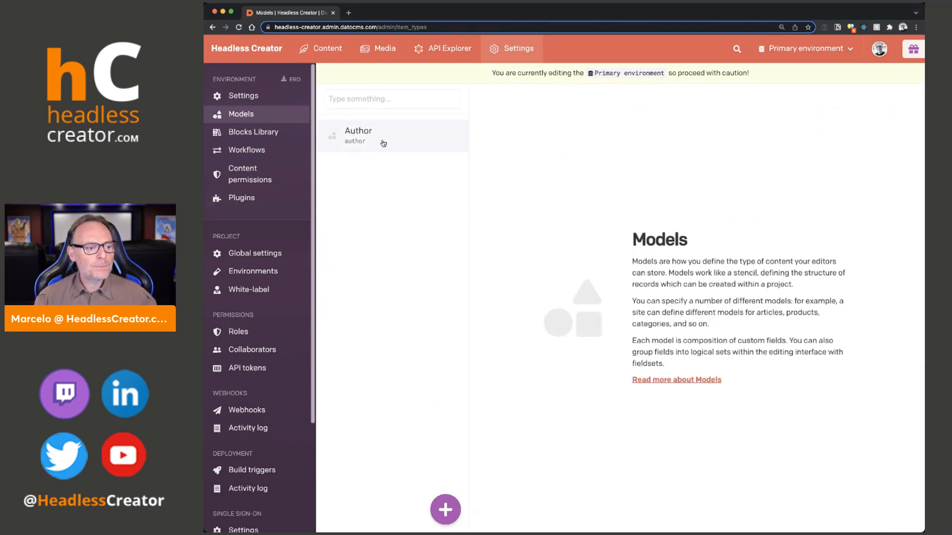
Step: Create a new JSON field named 'Favorite Foods' on the Author model
{"action": "left_click", "coordinate": [383, 144]}
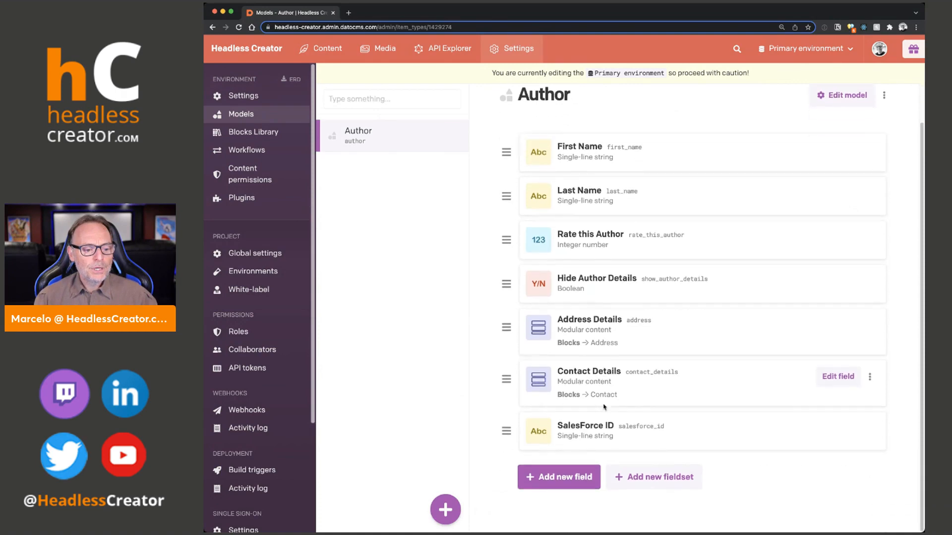
{"action": "left_click", "coordinate": [559, 478]}
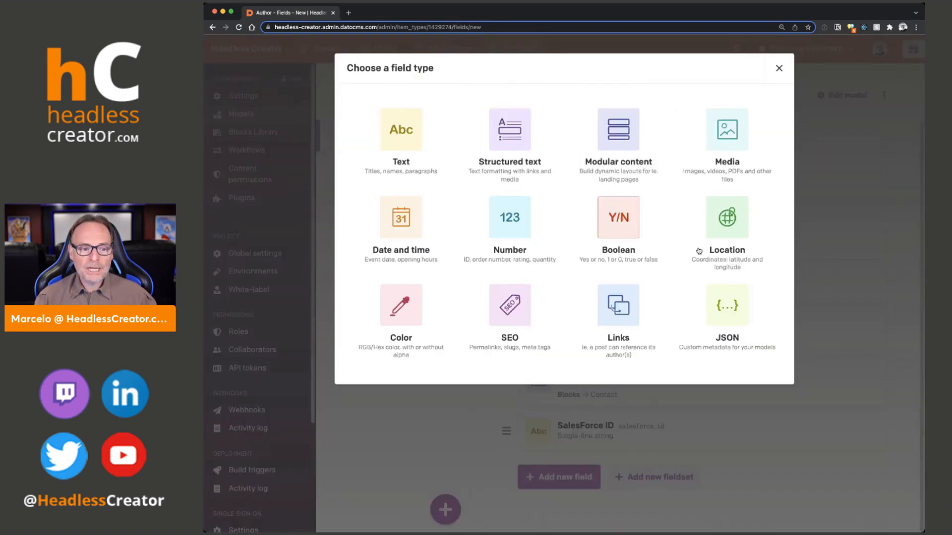
{"action": "left_click", "coordinate": [738, 308]}
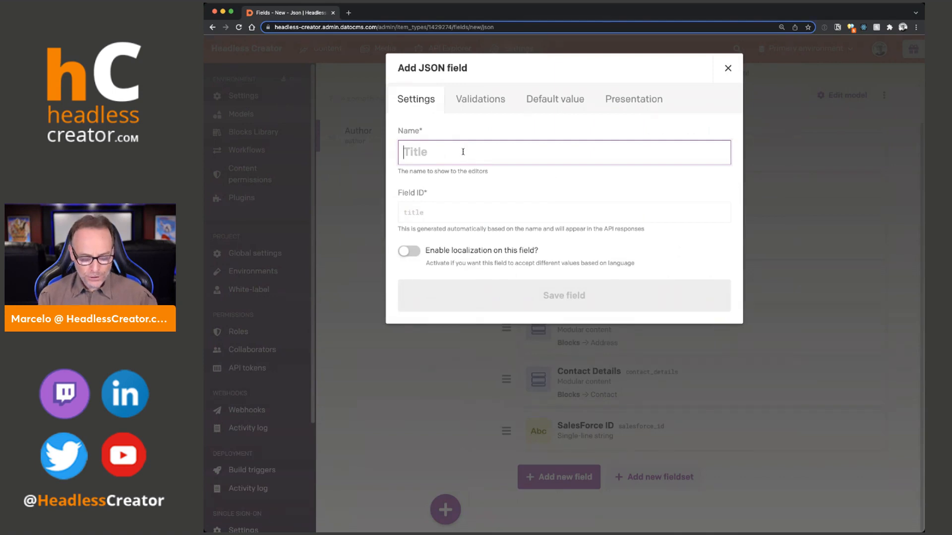
{"action": "type", "text": "Favorite "}
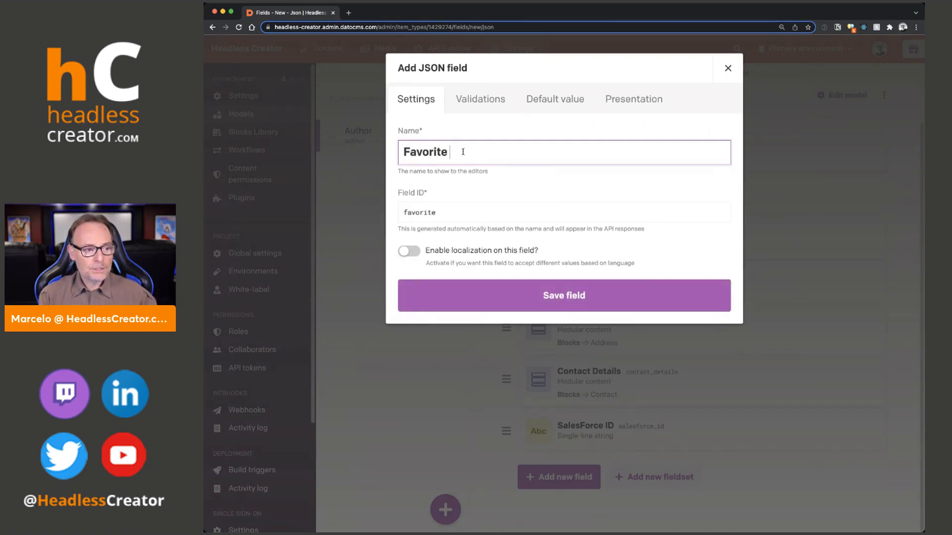
{"action": "type", "text": "Foods"}
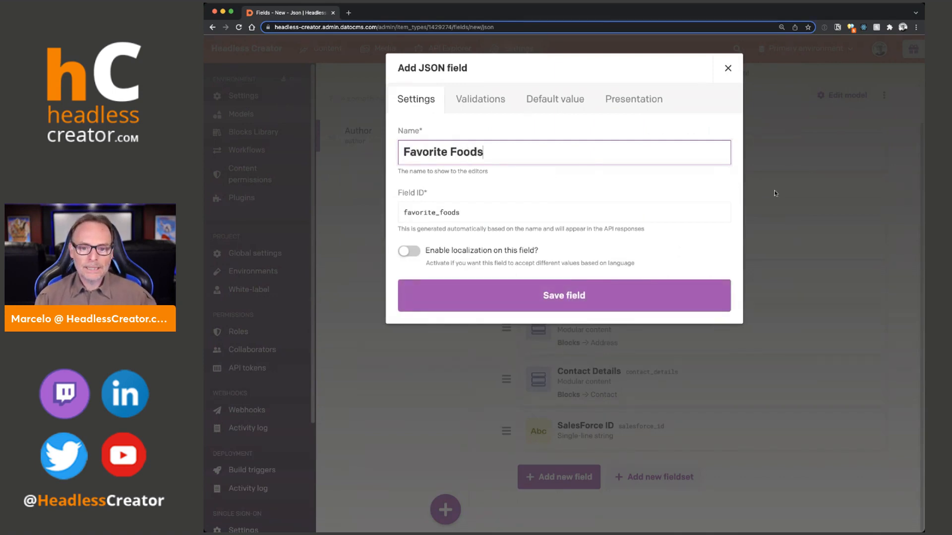
Step: Use the Typed List Editor with options Pizza, Hamburgers, Salads, Fruit and save the field
{"action": "left_click", "coordinate": [629, 107]}
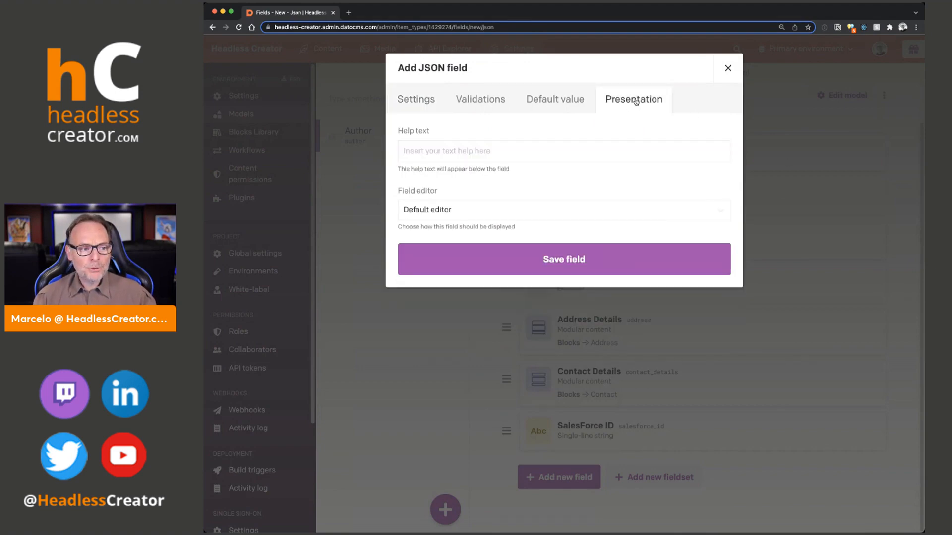
{"action": "left_click", "coordinate": [494, 212]}
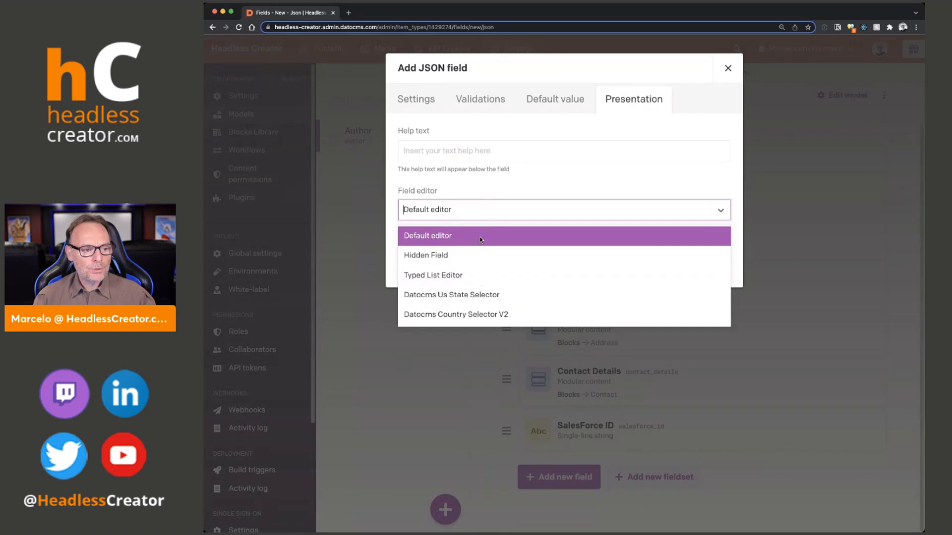
{"action": "left_click", "coordinate": [460, 276]}
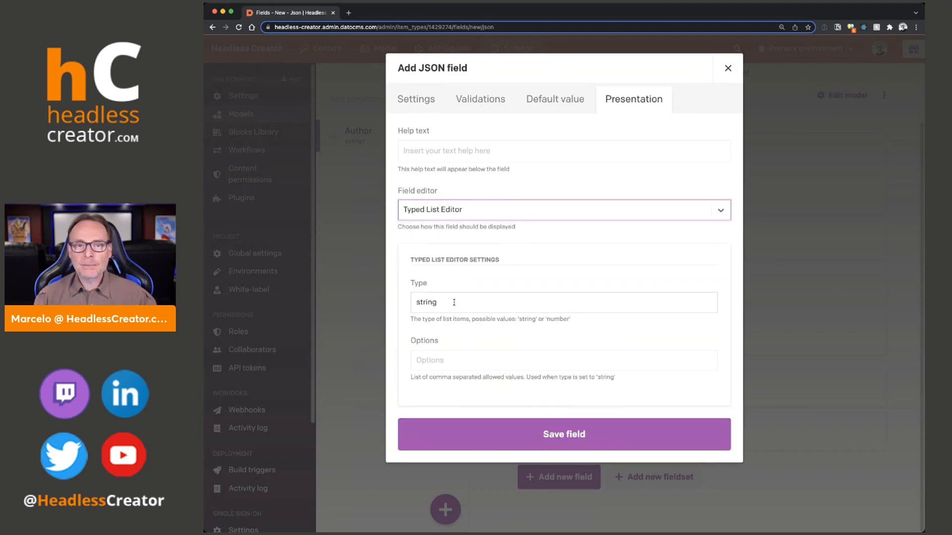
{"action": "left_click_drag", "start_coordinate": [410, 320], "coordinate": [594, 325]}
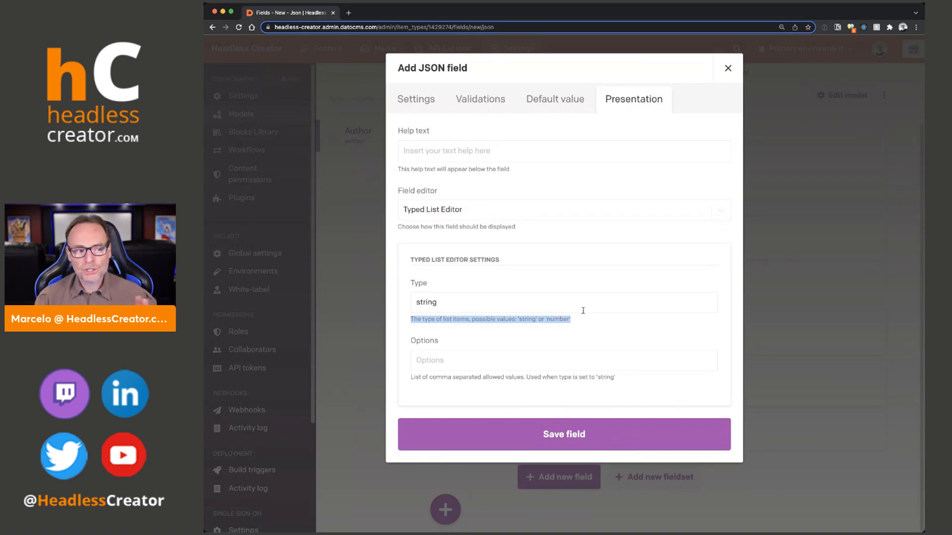
{"action": "left_click", "coordinate": [442, 342]}
{"action": "left_click", "coordinate": [443, 359]}
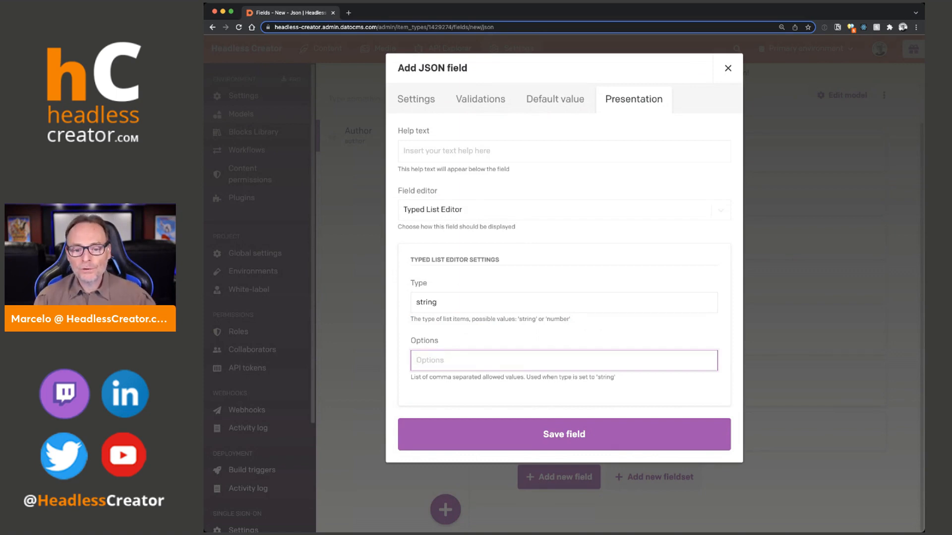
{"action": "key", "text": "super+Tab"}
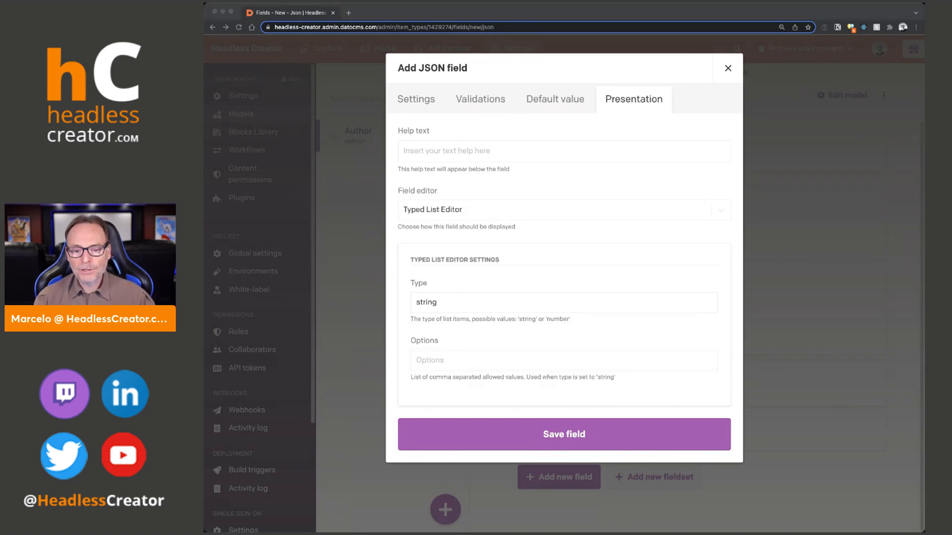
{"action": "key", "text": "super+Tab"}
{"action": "type", "text": "Pizza,Hamburgers,Salads,Fruit"}
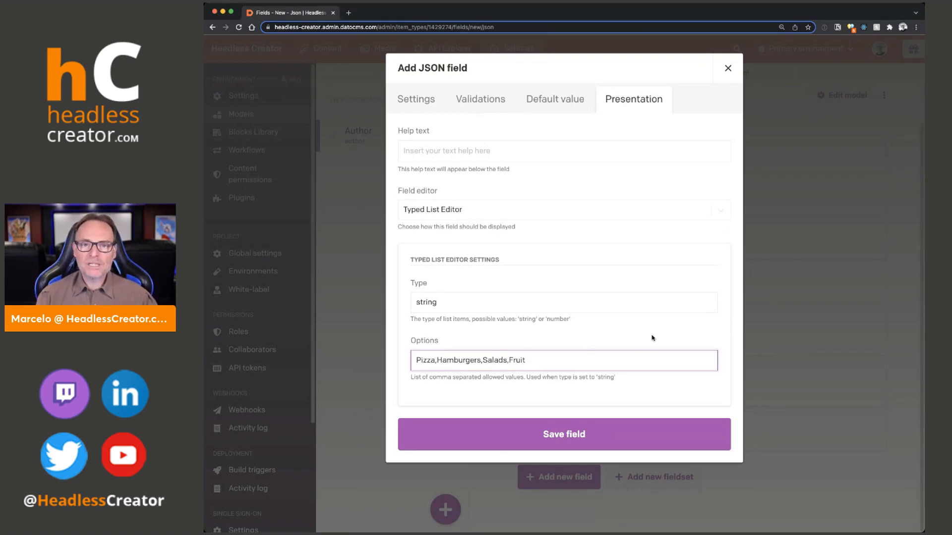
{"action": "left_click", "coordinate": [589, 442]}
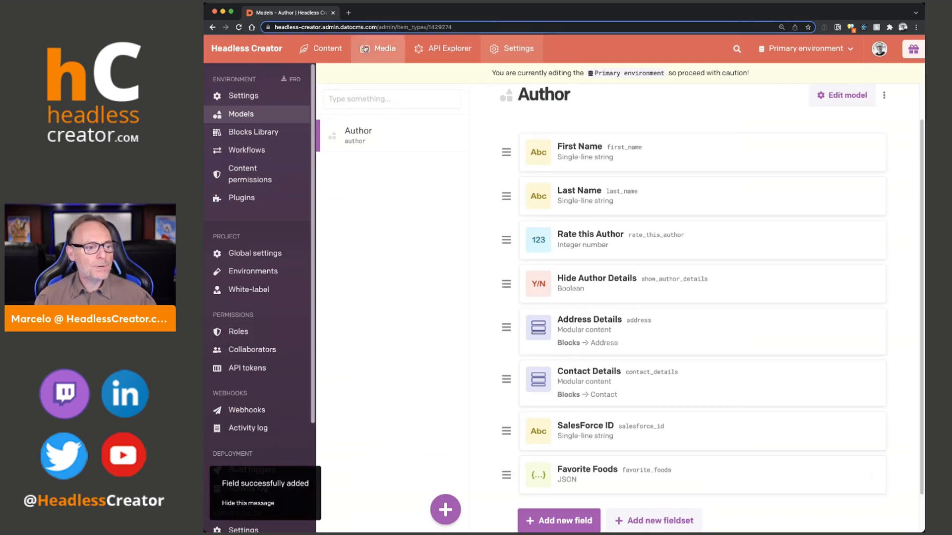
Step: Delete the Empty and garbled test author records, then open the one remaining author
{"action": "left_click", "coordinate": [329, 49]}
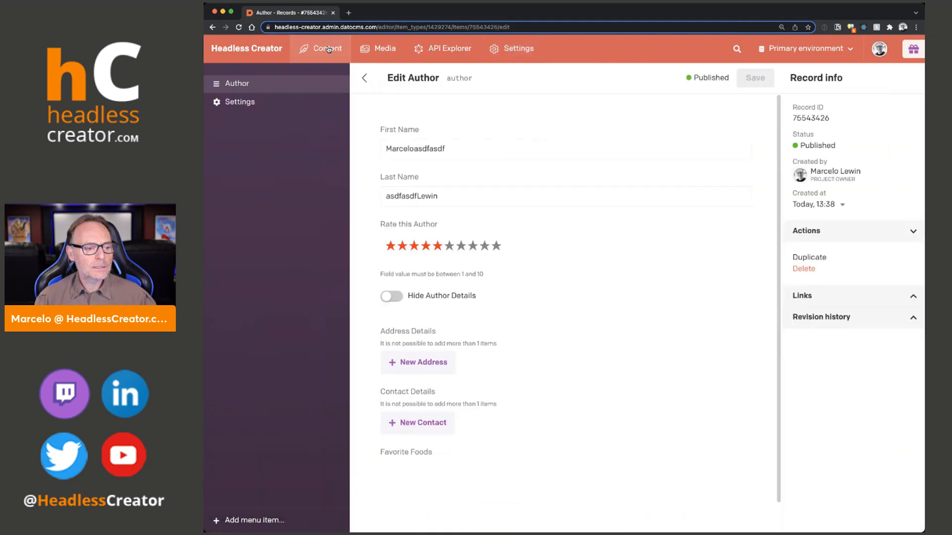
{"action": "left_click", "coordinate": [364, 80]}
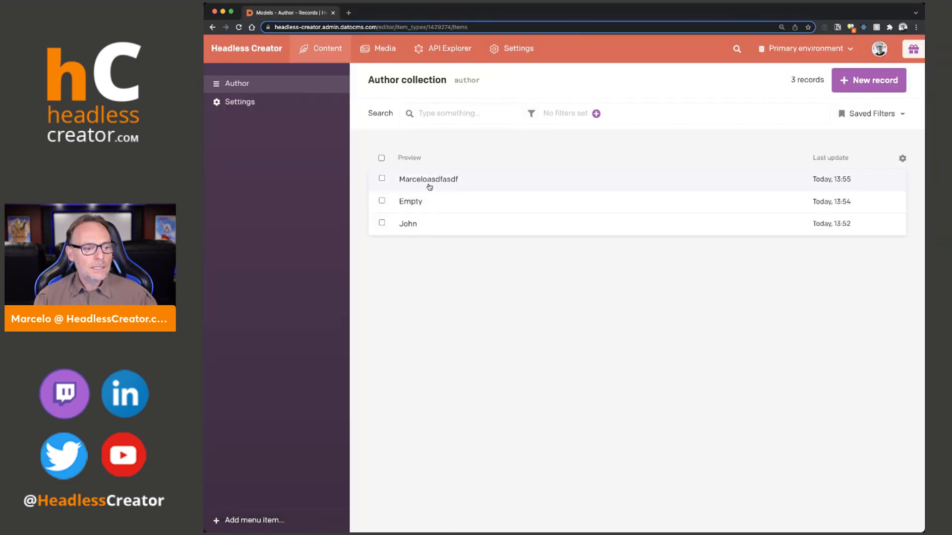
{"action": "left_click", "coordinate": [381, 179]}
{"action": "left_click", "coordinate": [381, 201]}
{"action": "left_click", "coordinate": [725, 521]}
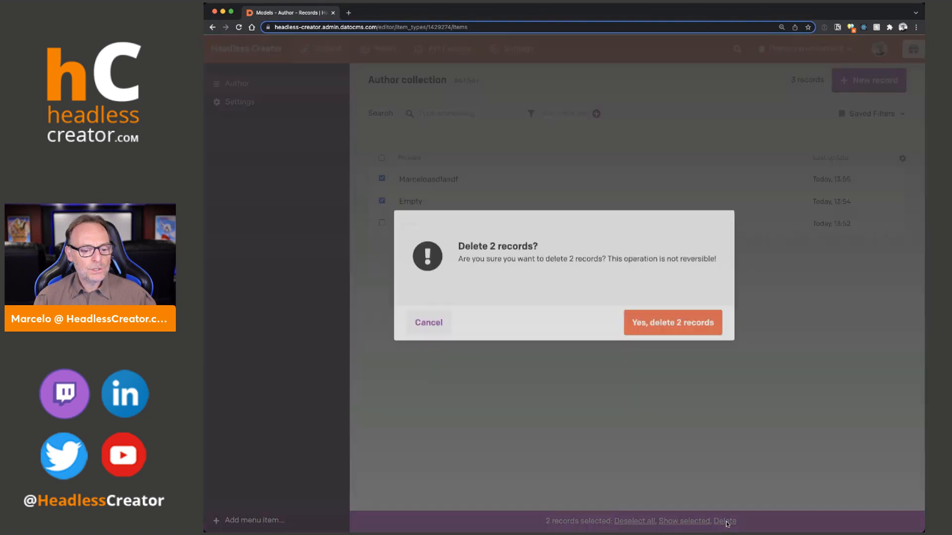
{"action": "left_click", "coordinate": [693, 325]}
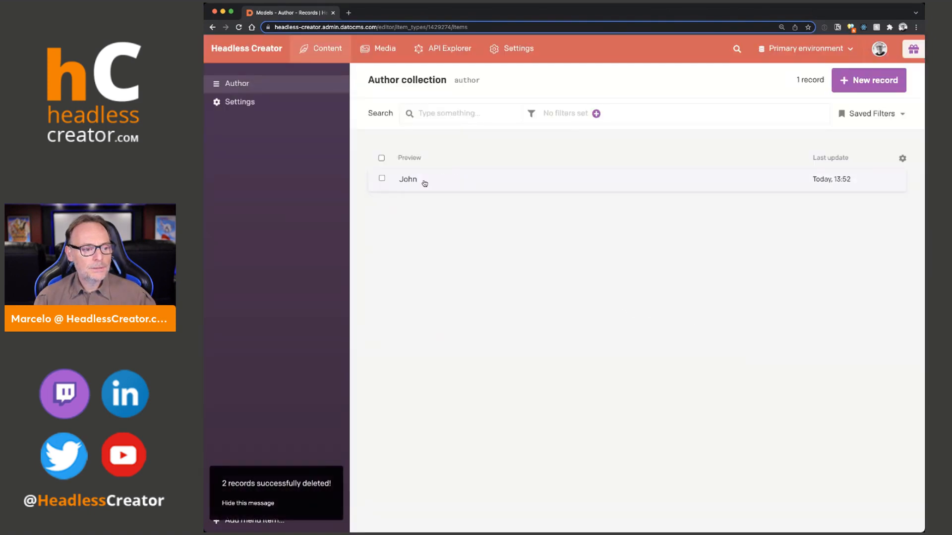
{"action": "left_click", "coordinate": [414, 179]}
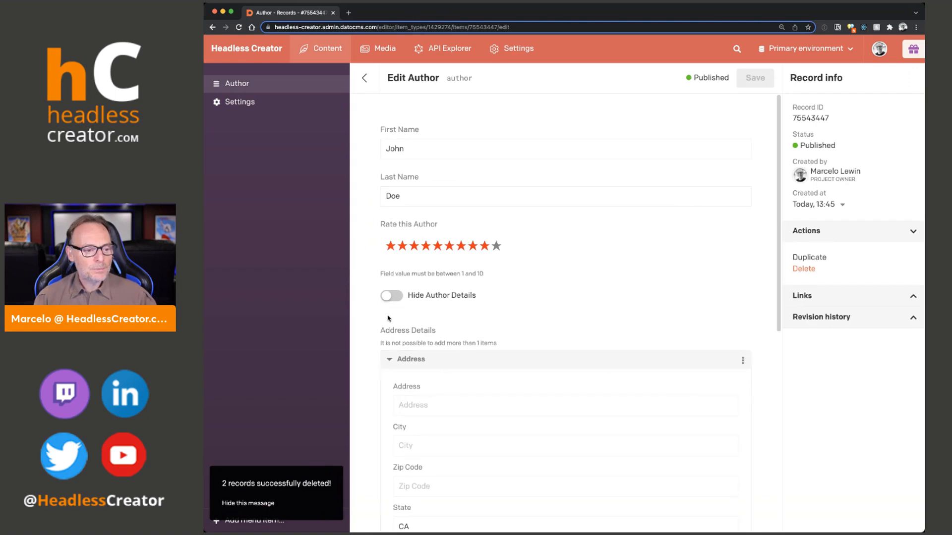
Step: Add Hamburgers to the author's Favorite Foods and save the record
{"action": "left_click", "coordinate": [393, 299]}
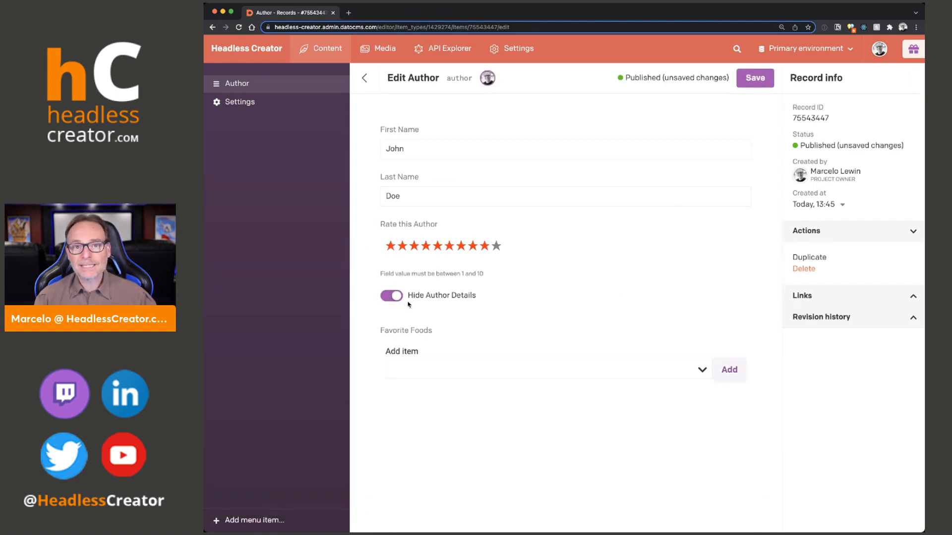
{"action": "left_click", "coordinate": [400, 300]}
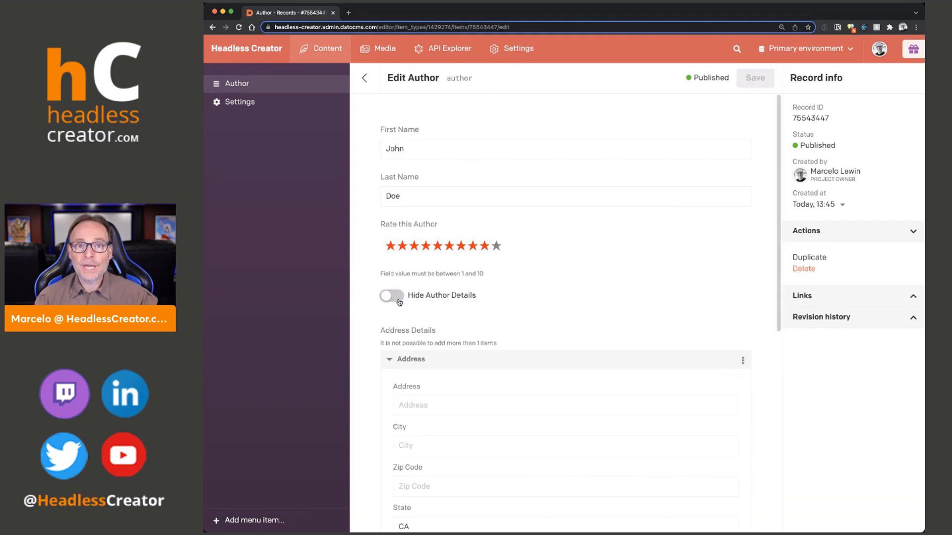
{"action": "left_click", "coordinate": [398, 299]}
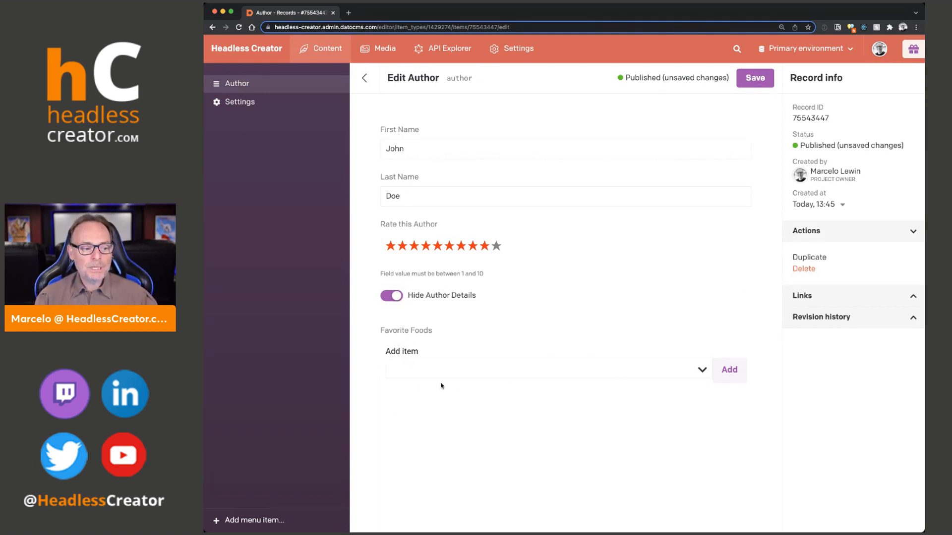
{"action": "left_click", "coordinate": [729, 369]}
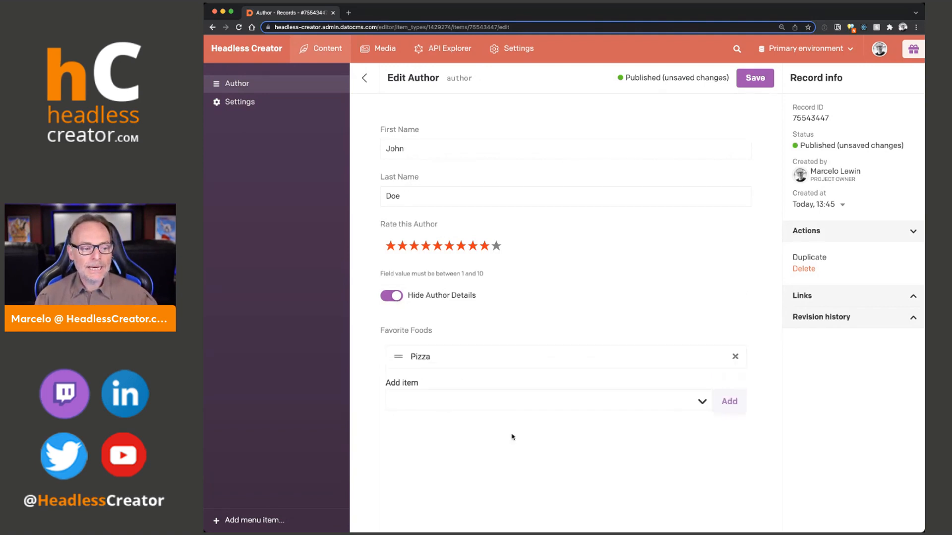
{"action": "left_click", "coordinate": [425, 429]}
{"action": "left_click", "coordinate": [736, 403]}
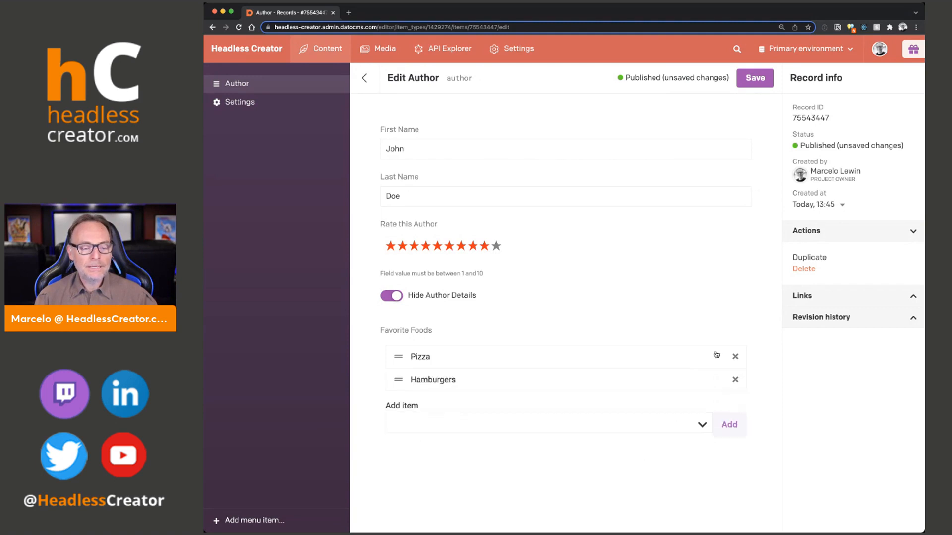
{"action": "left_click", "coordinate": [752, 79]}
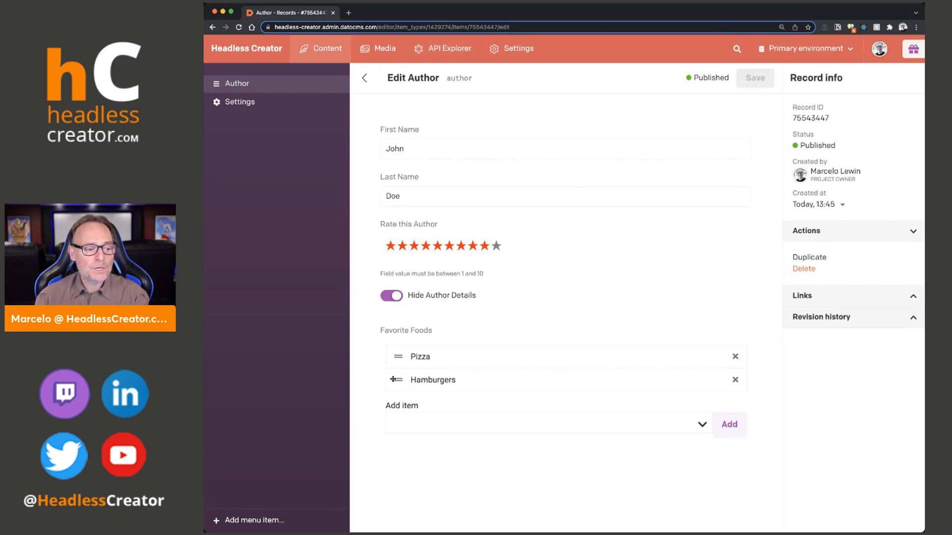
Step: Reorder Favorite Foods to Hamburgers then Pizza and save the record
{"action": "left_click_drag", "start_coordinate": [393, 379], "coordinate": [396, 360]}
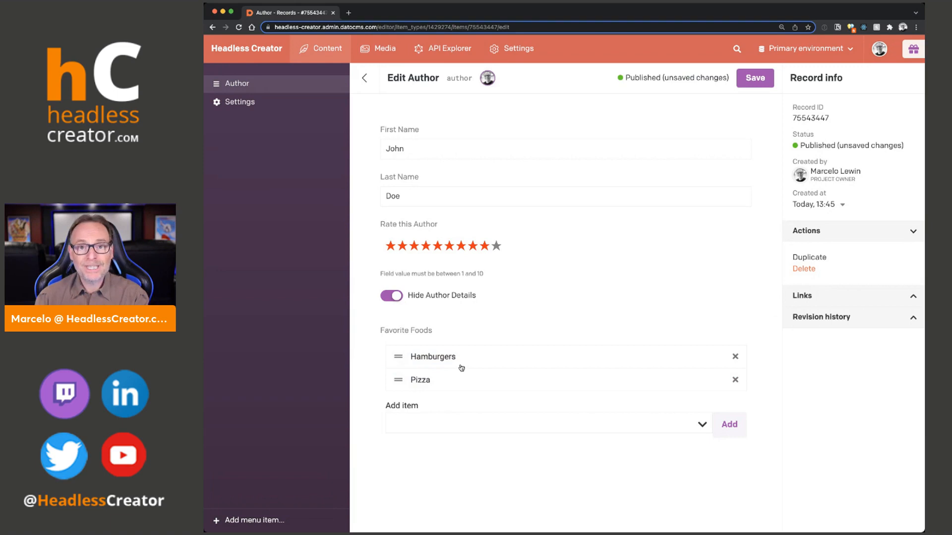
{"action": "left_click", "coordinate": [735, 380]}
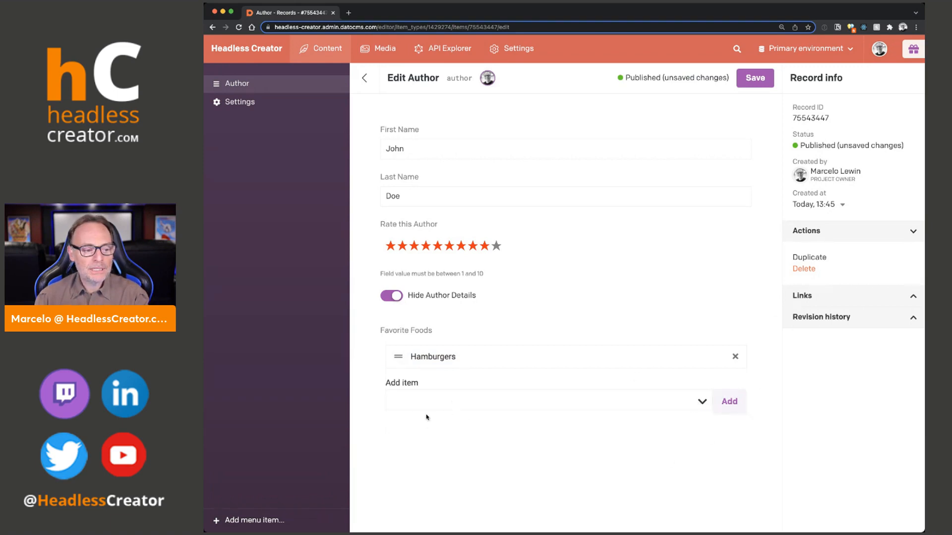
{"action": "left_click", "coordinate": [427, 417]}
{"action": "left_click", "coordinate": [732, 403]}
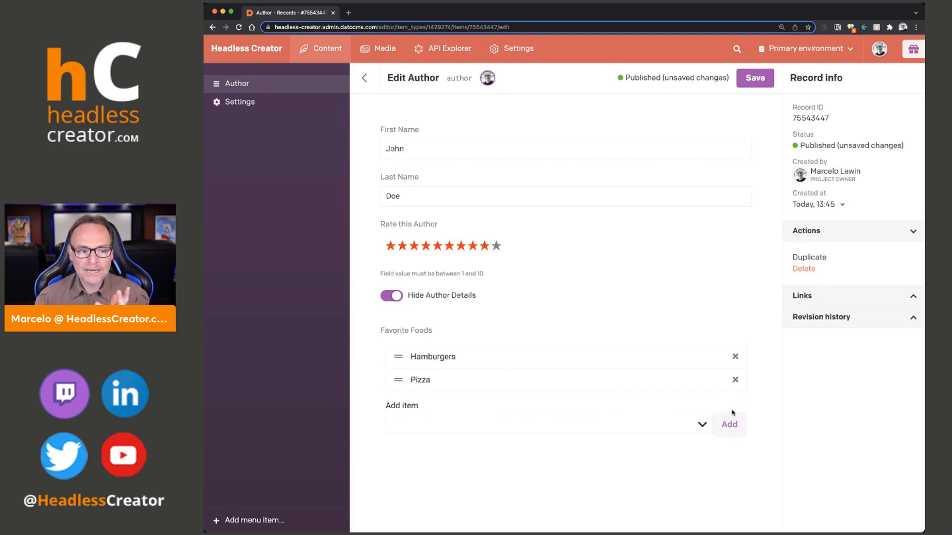
{"action": "left_click", "coordinate": [753, 78]}
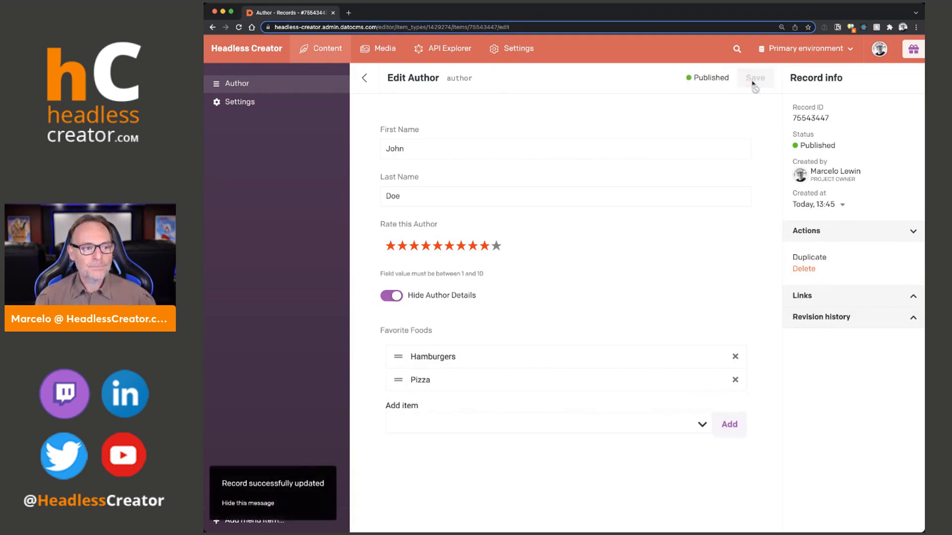
{"action": "left_click", "coordinate": [442, 49]}
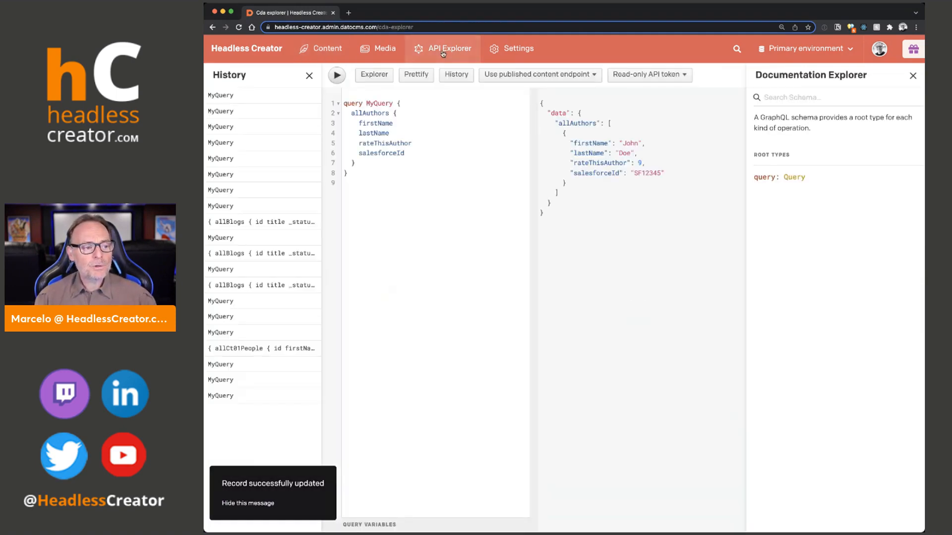
Step: Replace rateThisAuthor and salesforceId with favoriteFoods in the query and run it
{"action": "left_click_drag", "start_coordinate": [404, 153], "coordinate": [360, 144]}
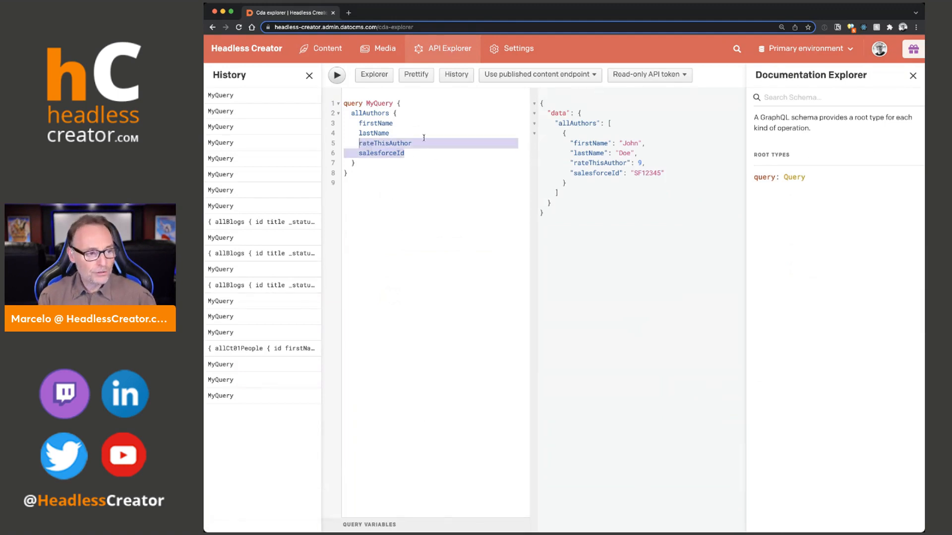
{"action": "type", "text": "favo"}
{"action": "key", "text": "Return"}
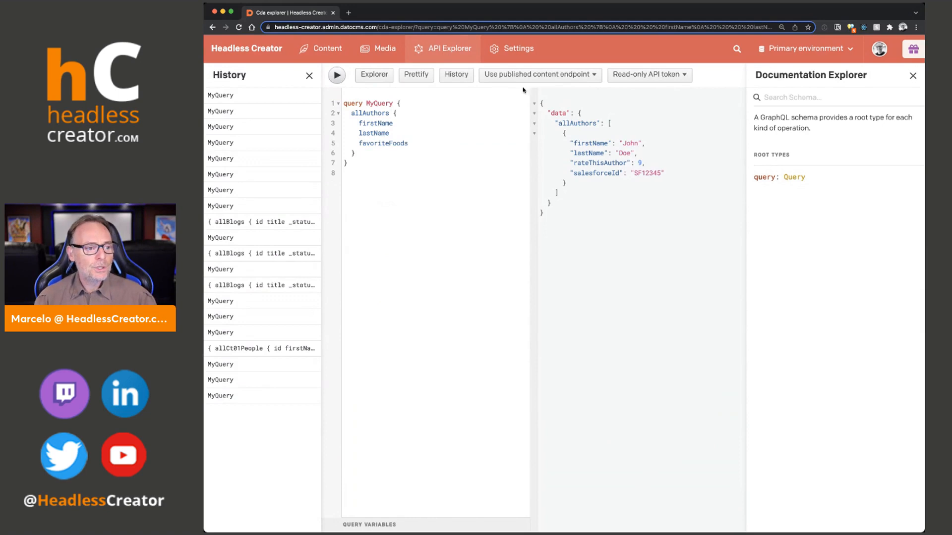
{"action": "left_click", "coordinate": [345, 78]}
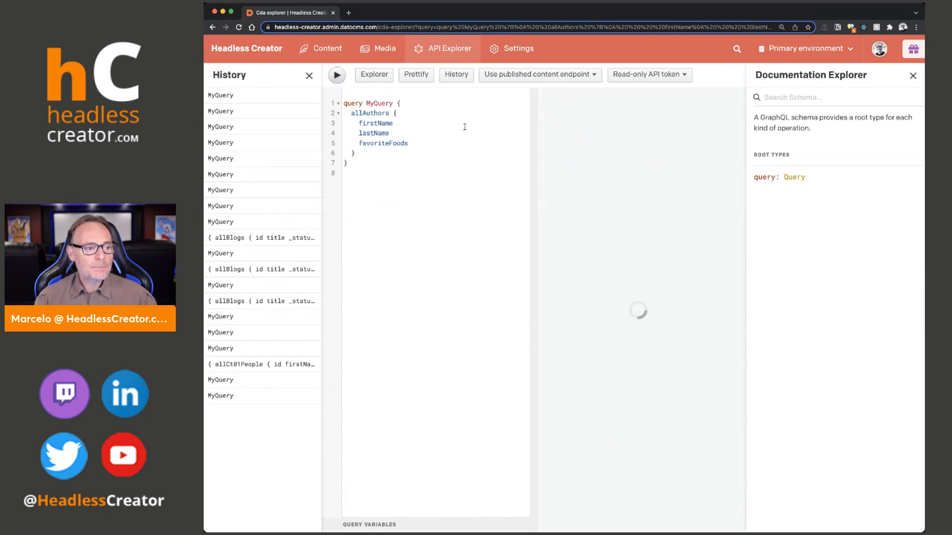
Step: Inspect the returned favoriteFoods array: Hamburgers and Pizza
{"action": "left_click_drag", "start_coordinate": [570, 164], "coordinate": [579, 189]}
{"action": "left_click", "coordinate": [638, 164]}
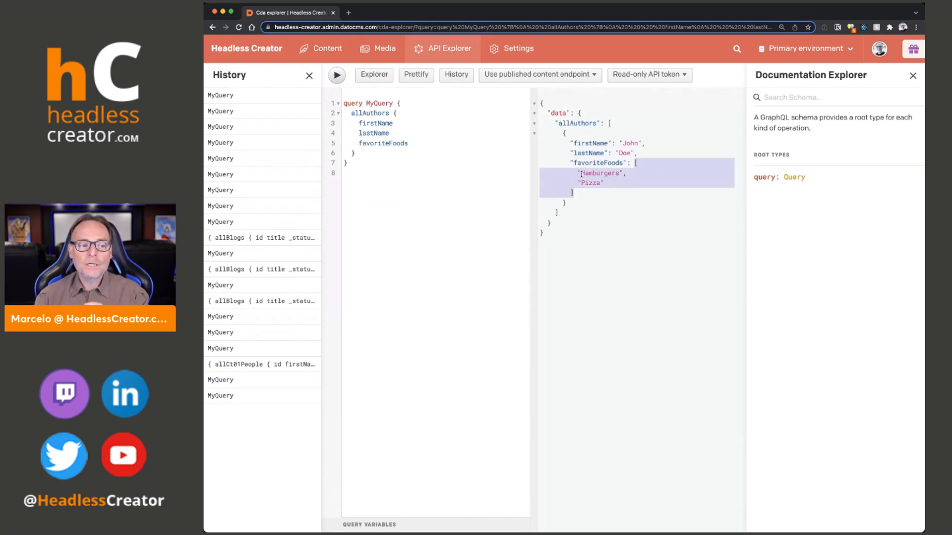
{"action": "double_click", "coordinate": [590, 173]}
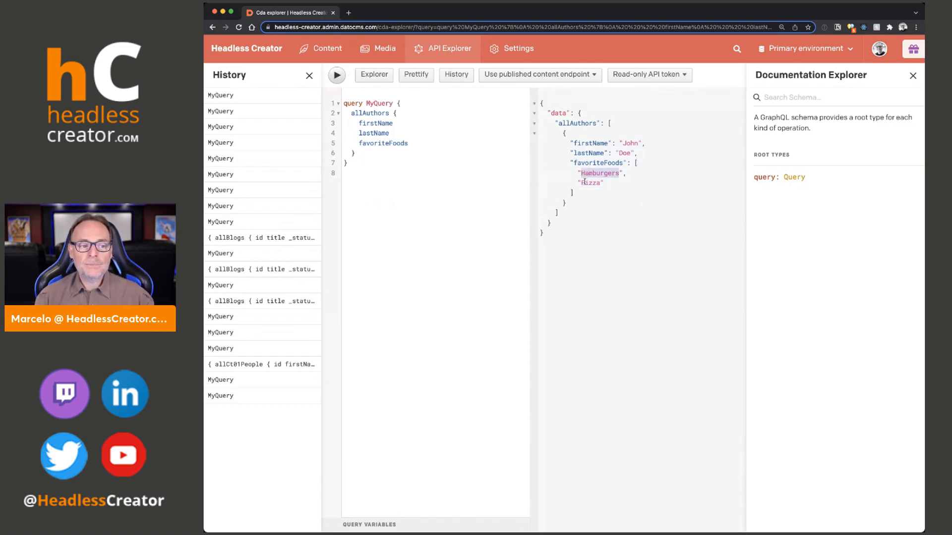
{"action": "double_click", "coordinate": [590, 183]}
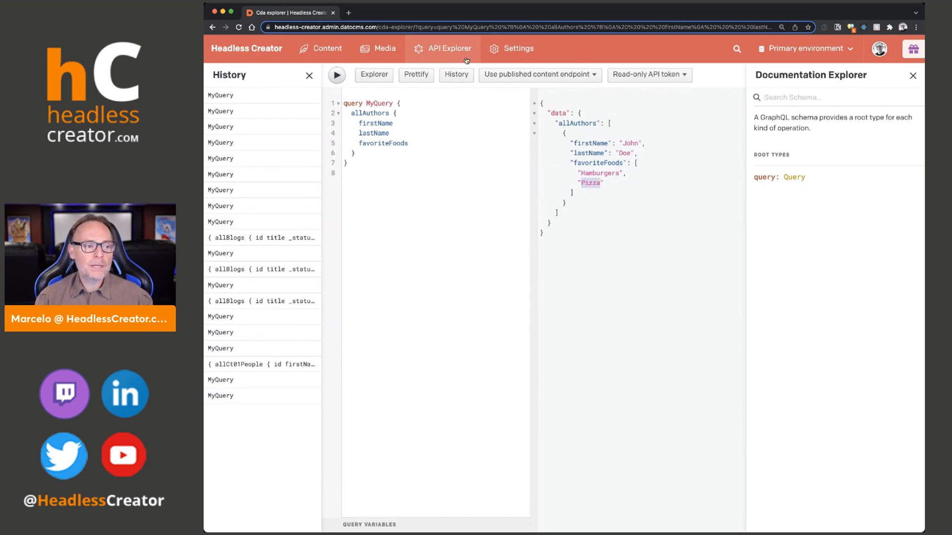
Step: Open the Content records in a new browser tab
{"action": "double_click", "coordinate": [337, 52]}
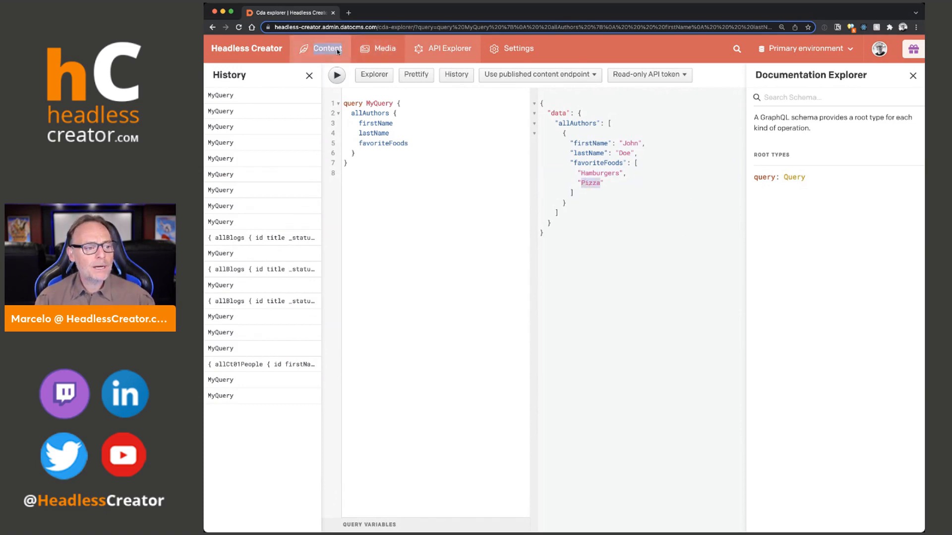
{"action": "left_click", "coordinate": [347, 53], "text": "super"}
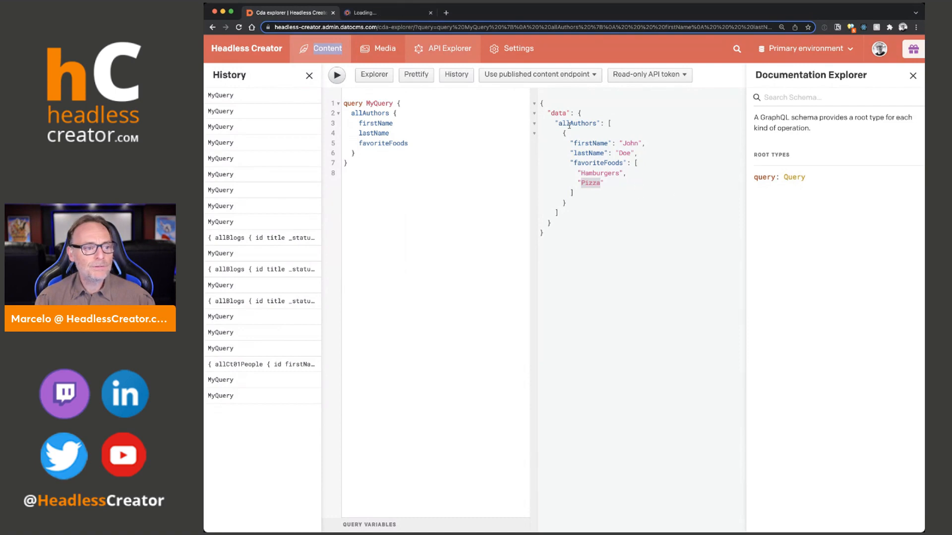
{"action": "left_click", "coordinate": [391, 12]}
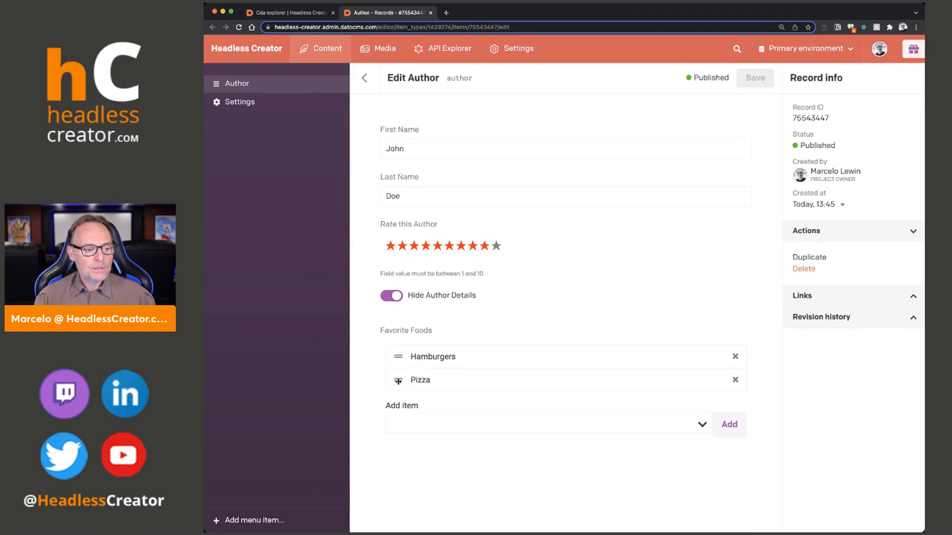
Step: Move Pizza above Hamburgers, save, and re-run the query to confirm Pizza comes first
{"action": "left_click_drag", "start_coordinate": [398, 380], "coordinate": [398, 357]}
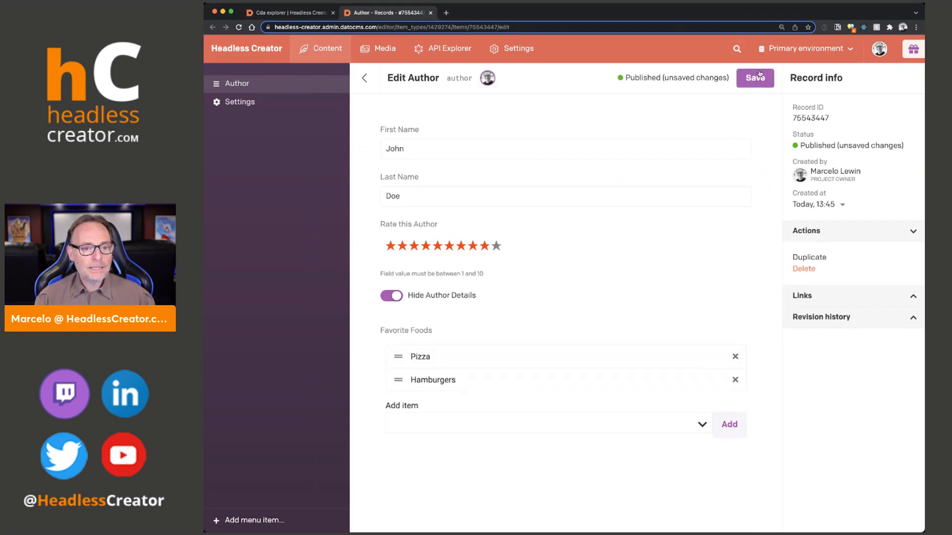
{"action": "left_click", "coordinate": [755, 77]}
{"action": "left_click", "coordinate": [293, 13]}
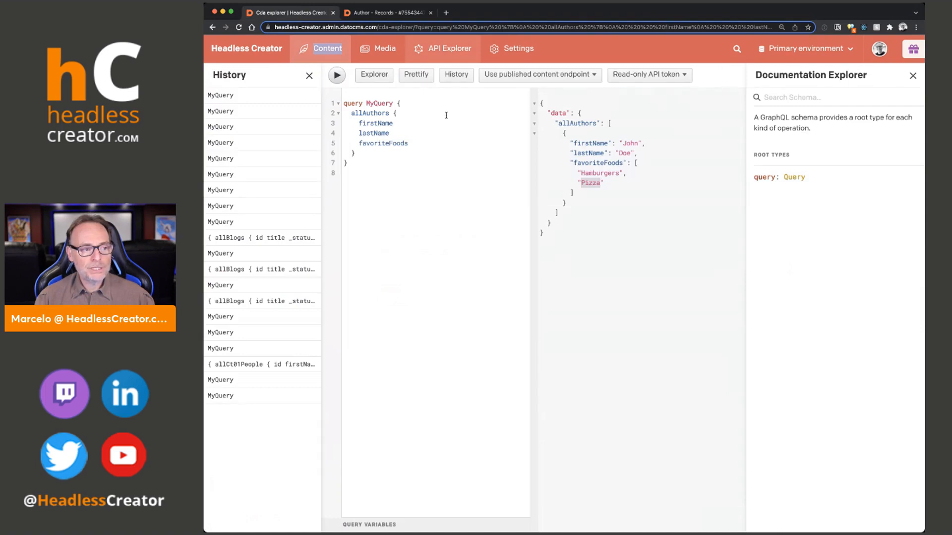
{"action": "left_click", "coordinate": [336, 74]}
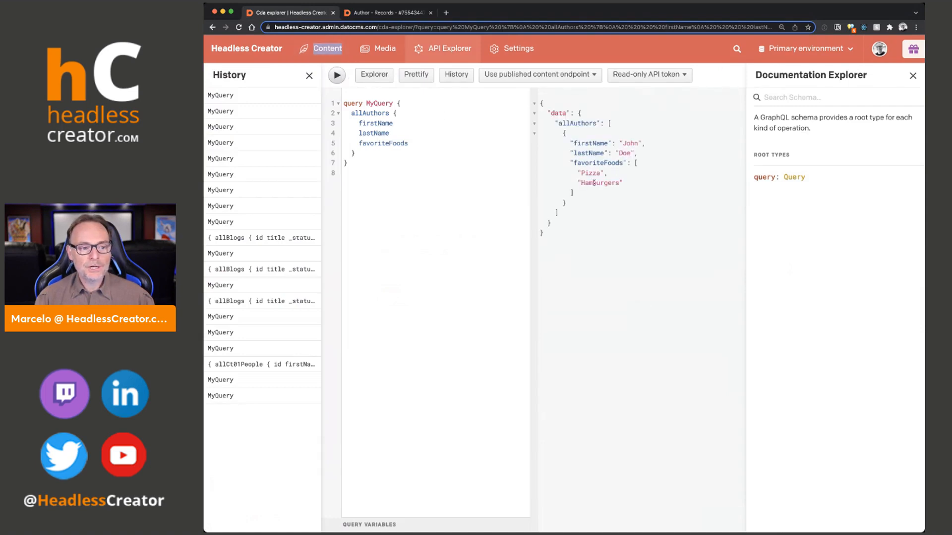
{"action": "left_click", "coordinate": [387, 14]}
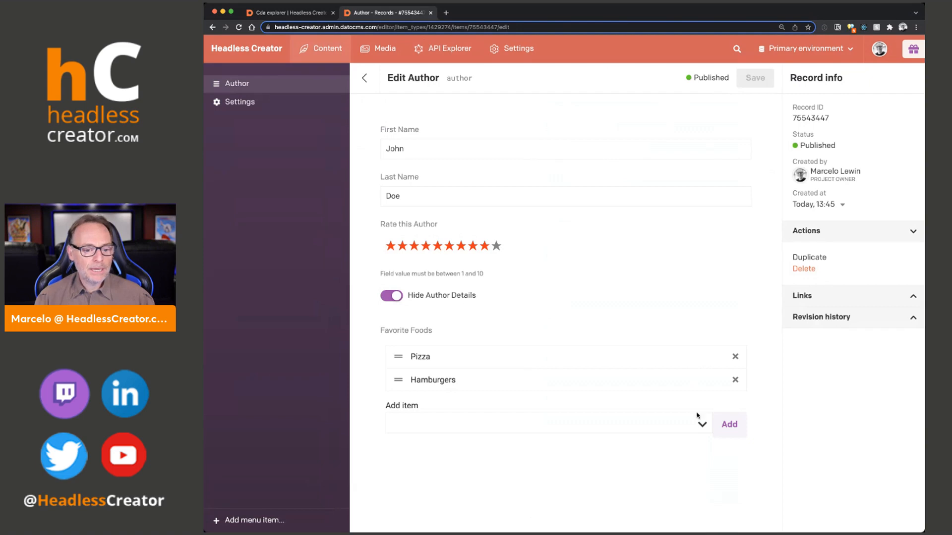
Step: Add Salads twice to Favorite Foods and save the author record
{"action": "left_click", "coordinate": [728, 425]}
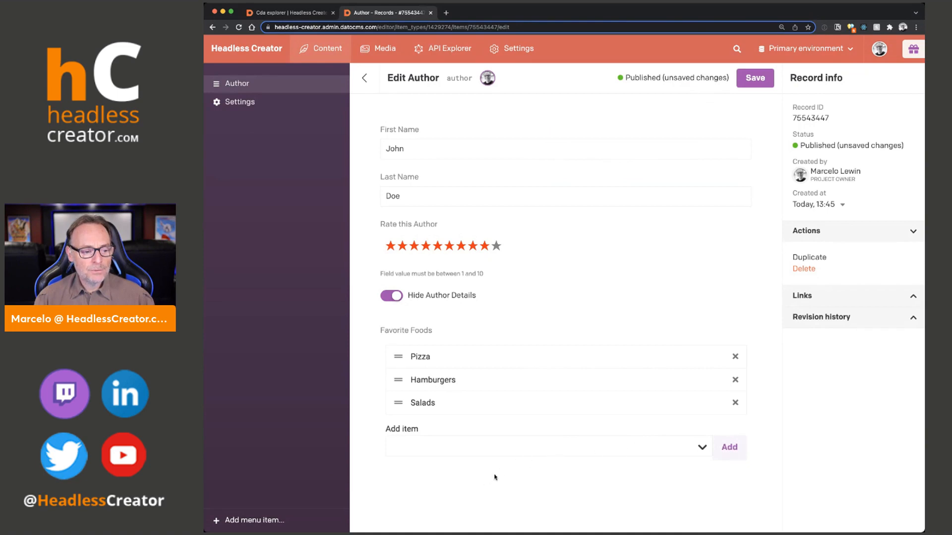
{"action": "left_click", "coordinate": [445, 380]}
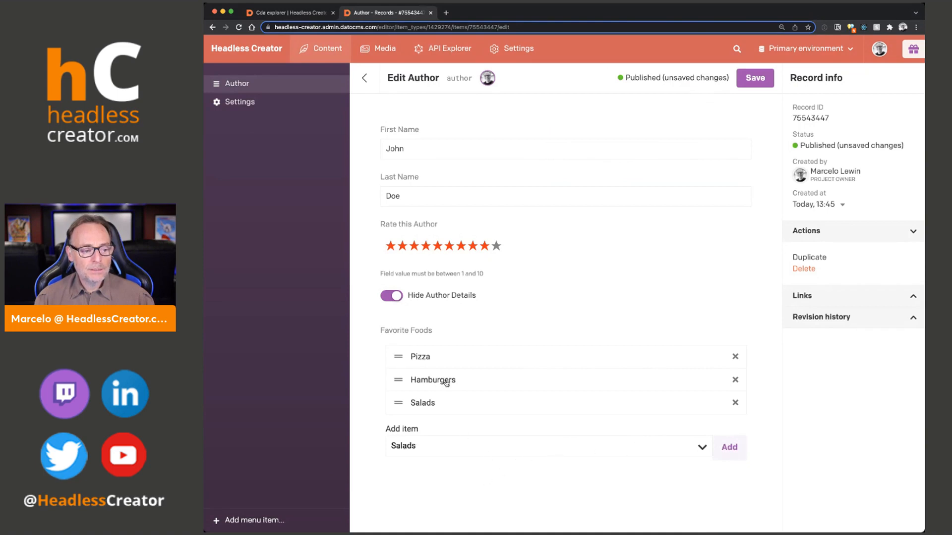
{"action": "left_click", "coordinate": [729, 448]}
{"action": "left_click", "coordinate": [762, 84]}
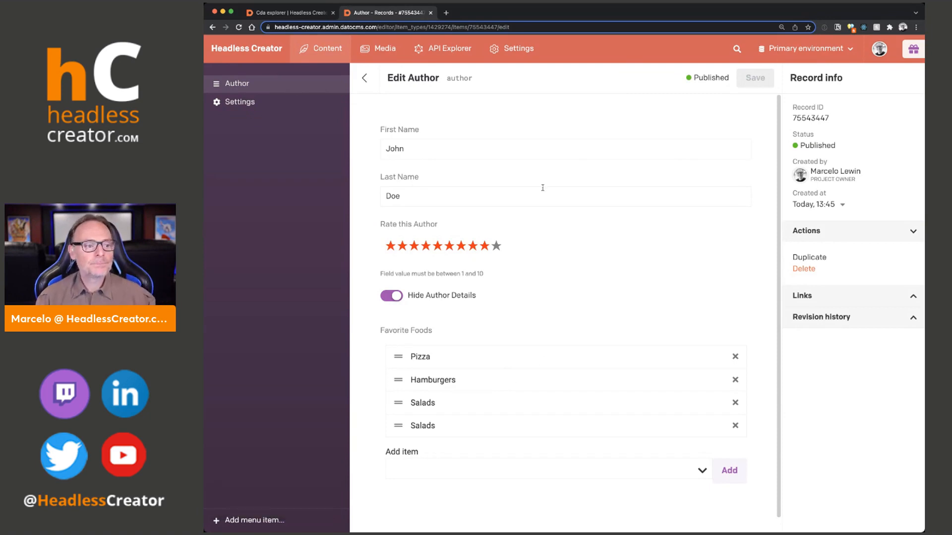
Step: Re-run the query and check it returns Pizza, Hamburgers, Salads, Salads
{"action": "left_click", "coordinate": [294, 13]}
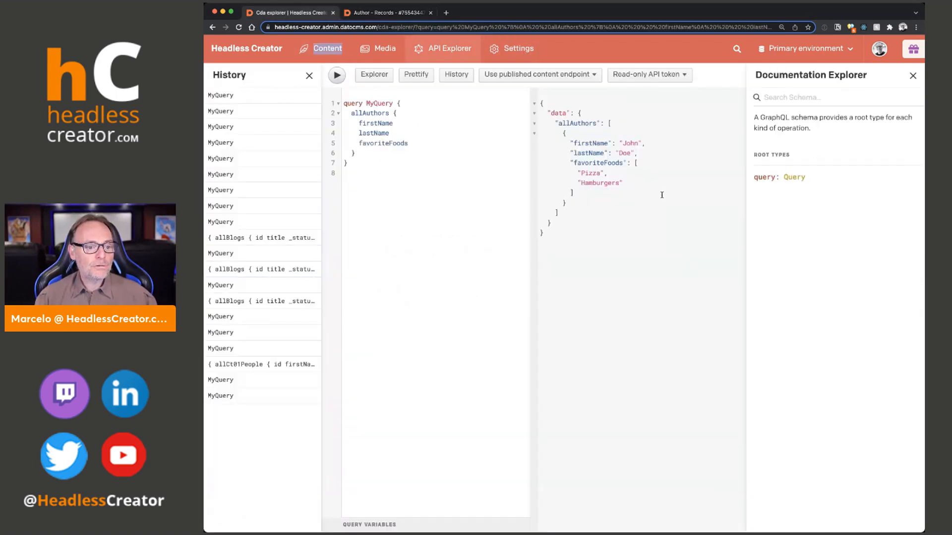
{"action": "key", "text": "ctrl+Return"}
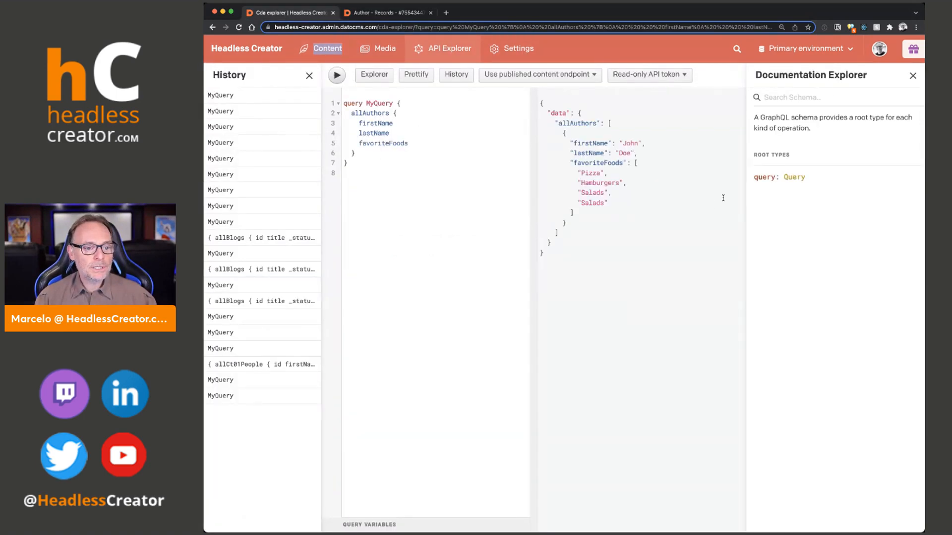
{"action": "left_click_drag", "start_coordinate": [585, 173], "coordinate": [615, 205]}
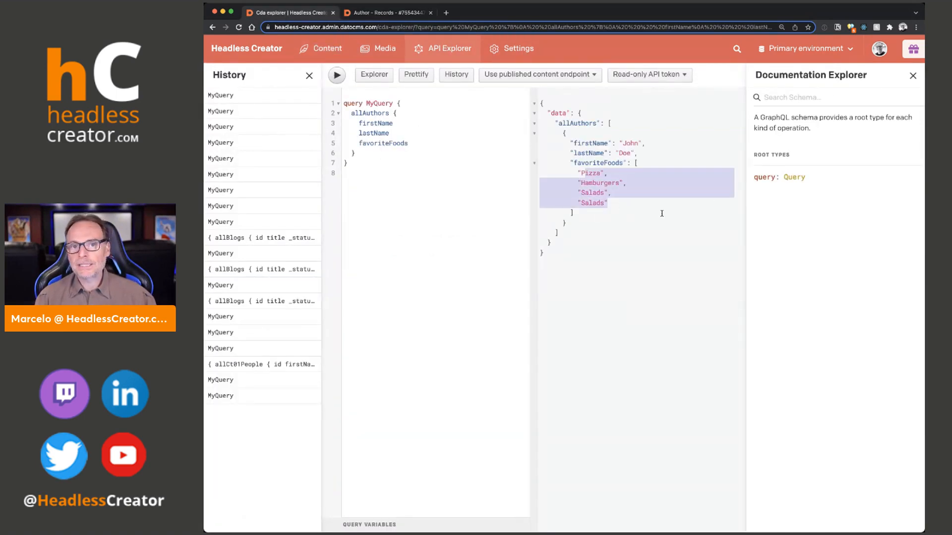
{"action": "key", "text": "super+Tab"}
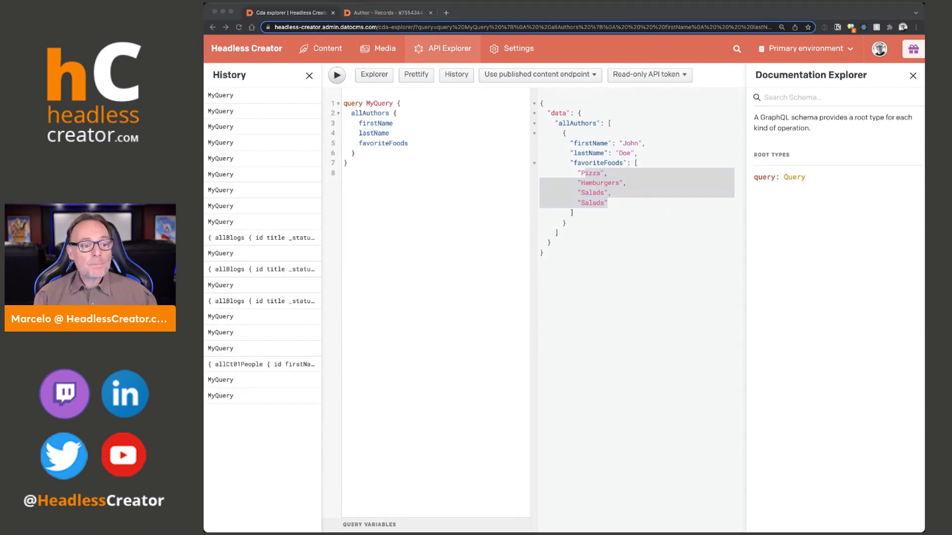
{"action": "left_click", "coordinate": [443, 10]}
Step: Open the Plugins settings page and launch the plugin marketplace
{"action": "left_click", "coordinate": [518, 48]}
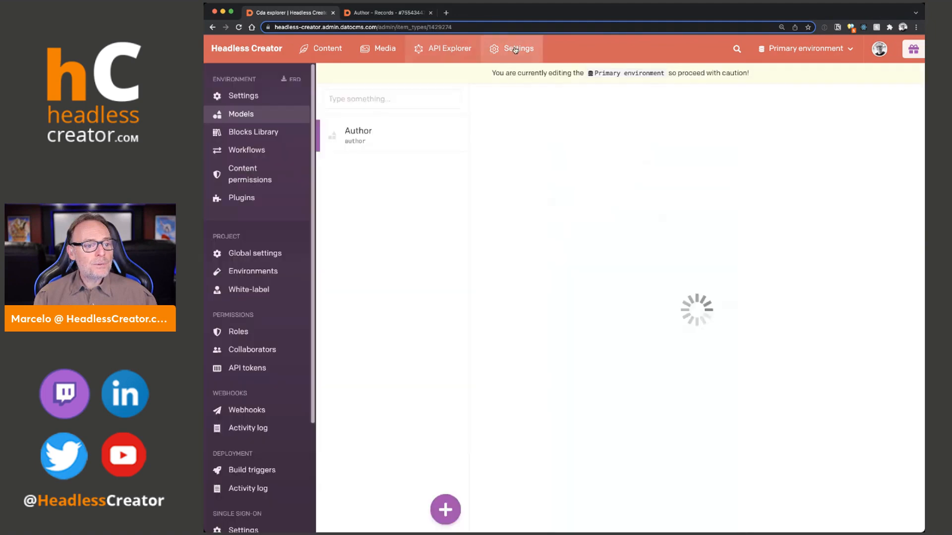
{"action": "left_click", "coordinate": [242, 199]}
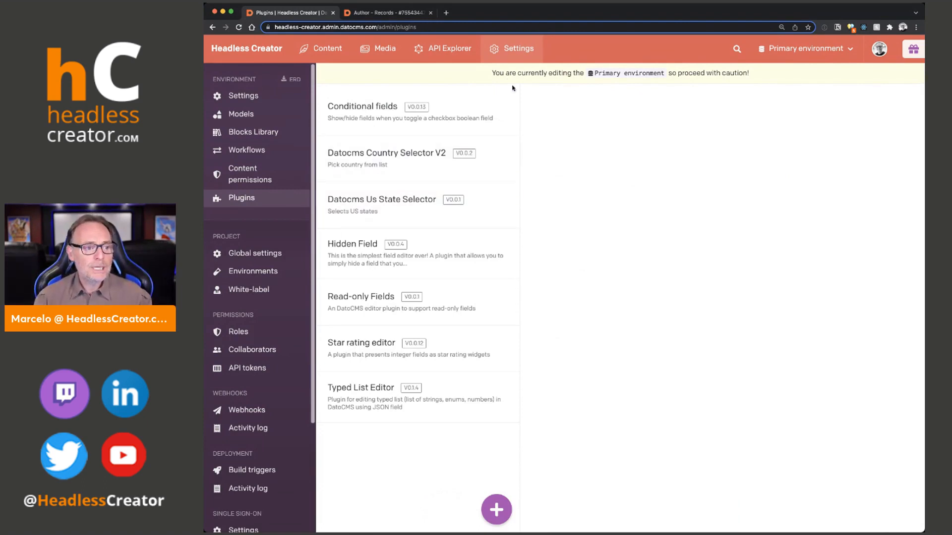
{"action": "left_click", "coordinate": [501, 516]}
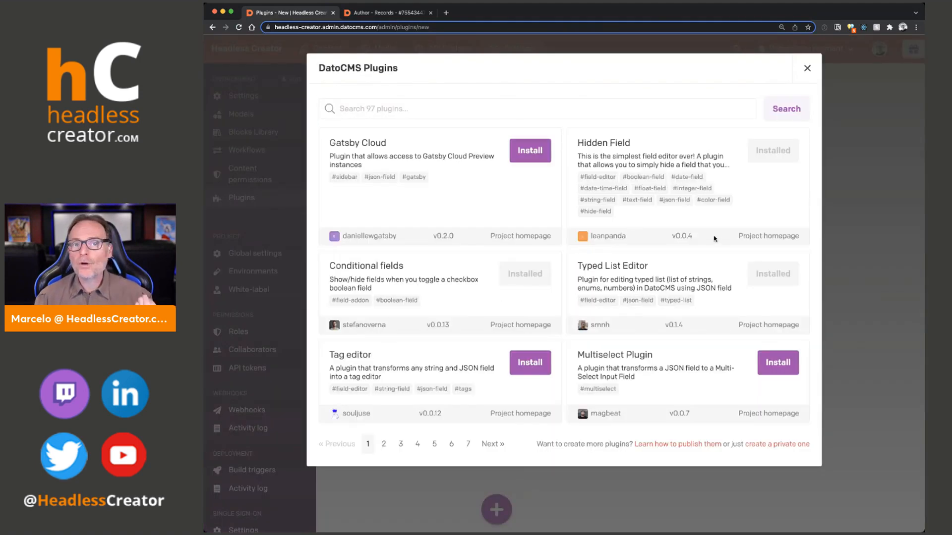